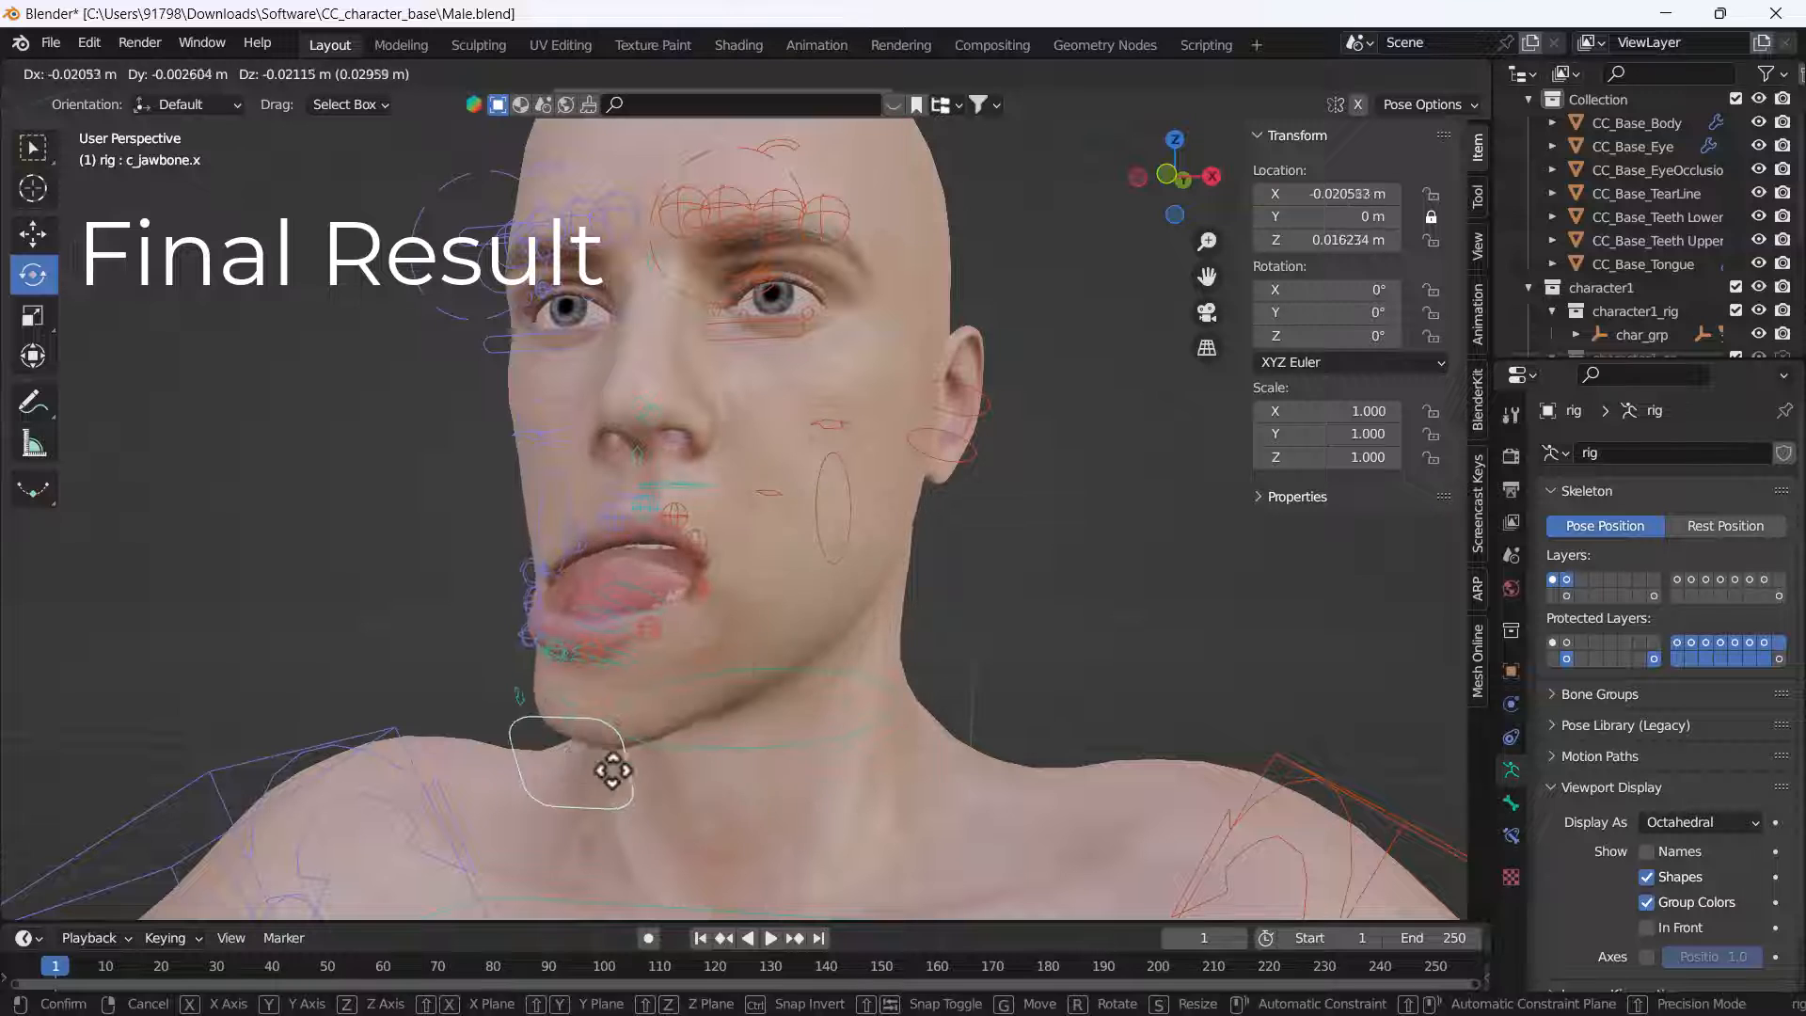
Step: Cancel the pending jaw move and try moving the left eye target control, c_eye_target.l, to test the rig
{"action": "right_click", "coordinate": [661, 774]}
{"action": "middle_click_drag", "start_coordinate": [661, 774], "coordinate": [339, 512]}
{"action": "left_click", "coordinate": [303, 482]}
{"action": "key", "text": "g"}
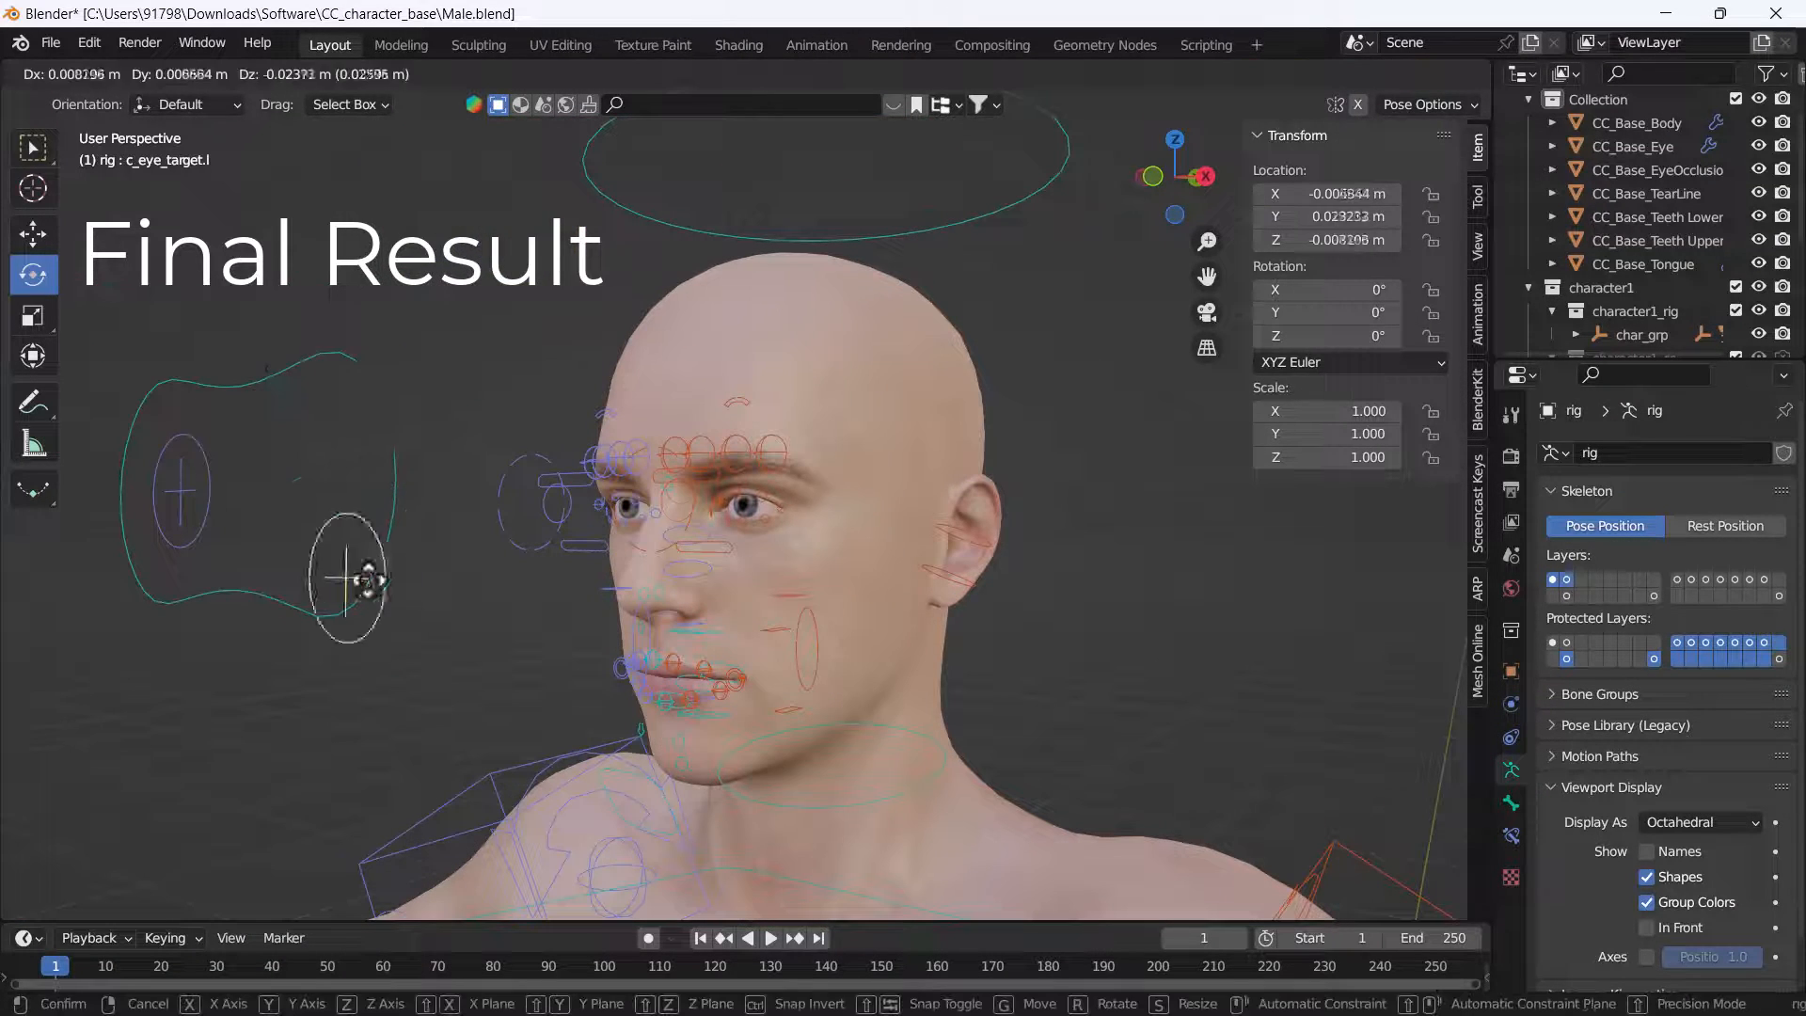
{"action": "right_click", "coordinate": [894, 794]}
Step: Try moving the combined eye target control, c_eye_target.x, to test both eyes together
{"action": "middle_click_drag", "start_coordinate": [894, 794], "coordinate": [494, 538]}
{"action": "left_click", "coordinate": [640, 533]}
{"action": "middle_click_drag", "start_coordinate": [640, 532], "coordinate": [842, 814]}
{"action": "left_click", "coordinate": [961, 382]}
{"action": "key", "text": "g"}
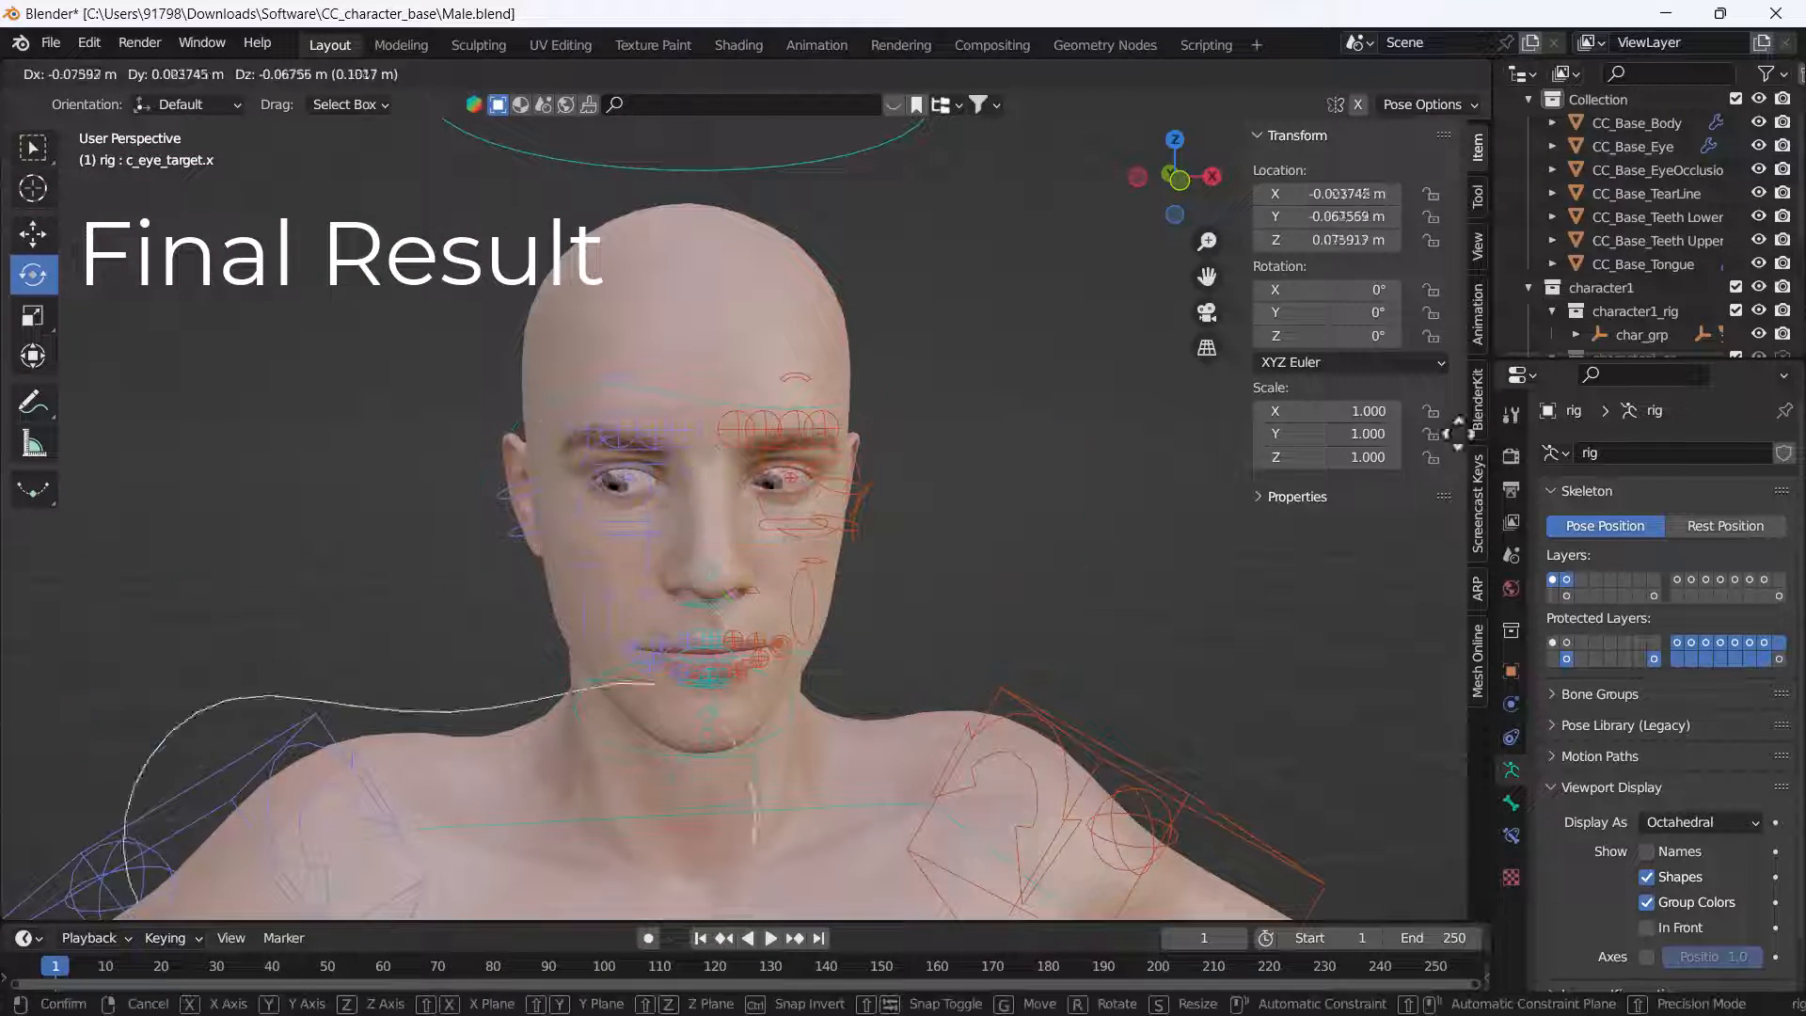
{"action": "right_click", "coordinate": [1093, 544]}
{"action": "middle_click_drag", "start_coordinate": [1093, 544], "coordinate": [968, 566]}
{"action": "left_click", "coordinate": [884, 560]}
{"action": "mouse_move", "coordinate": [968, 566]}
{"action": "left_mouse_down"}
{"action": "mouse_move", "coordinate": [947, 626]}
{"action": "mouse_move", "coordinate": [968, 568]}
{"action": "left_mouse_up"}
{"action": "right_click", "coordinate": [968, 569]}
Step: Try moving the left hand IK control, c_hand_ik.l, to test the arm bending
{"action": "scroll", "coordinate": [884, 621], "scroll_direction": "down", "scroll_amount": 5}
{"action": "middle_click_drag", "start_coordinate": [762, 658], "coordinate": [602, 574], "text": "shift"}
{"action": "scroll", "coordinate": [876, 730], "scroll_direction": "up", "scroll_amount": 3}
{"action": "middle_click_drag", "start_coordinate": [879, 732], "coordinate": [856, 766]}
{"action": "left_click", "coordinate": [747, 706]}
{"action": "key", "text": "g"}
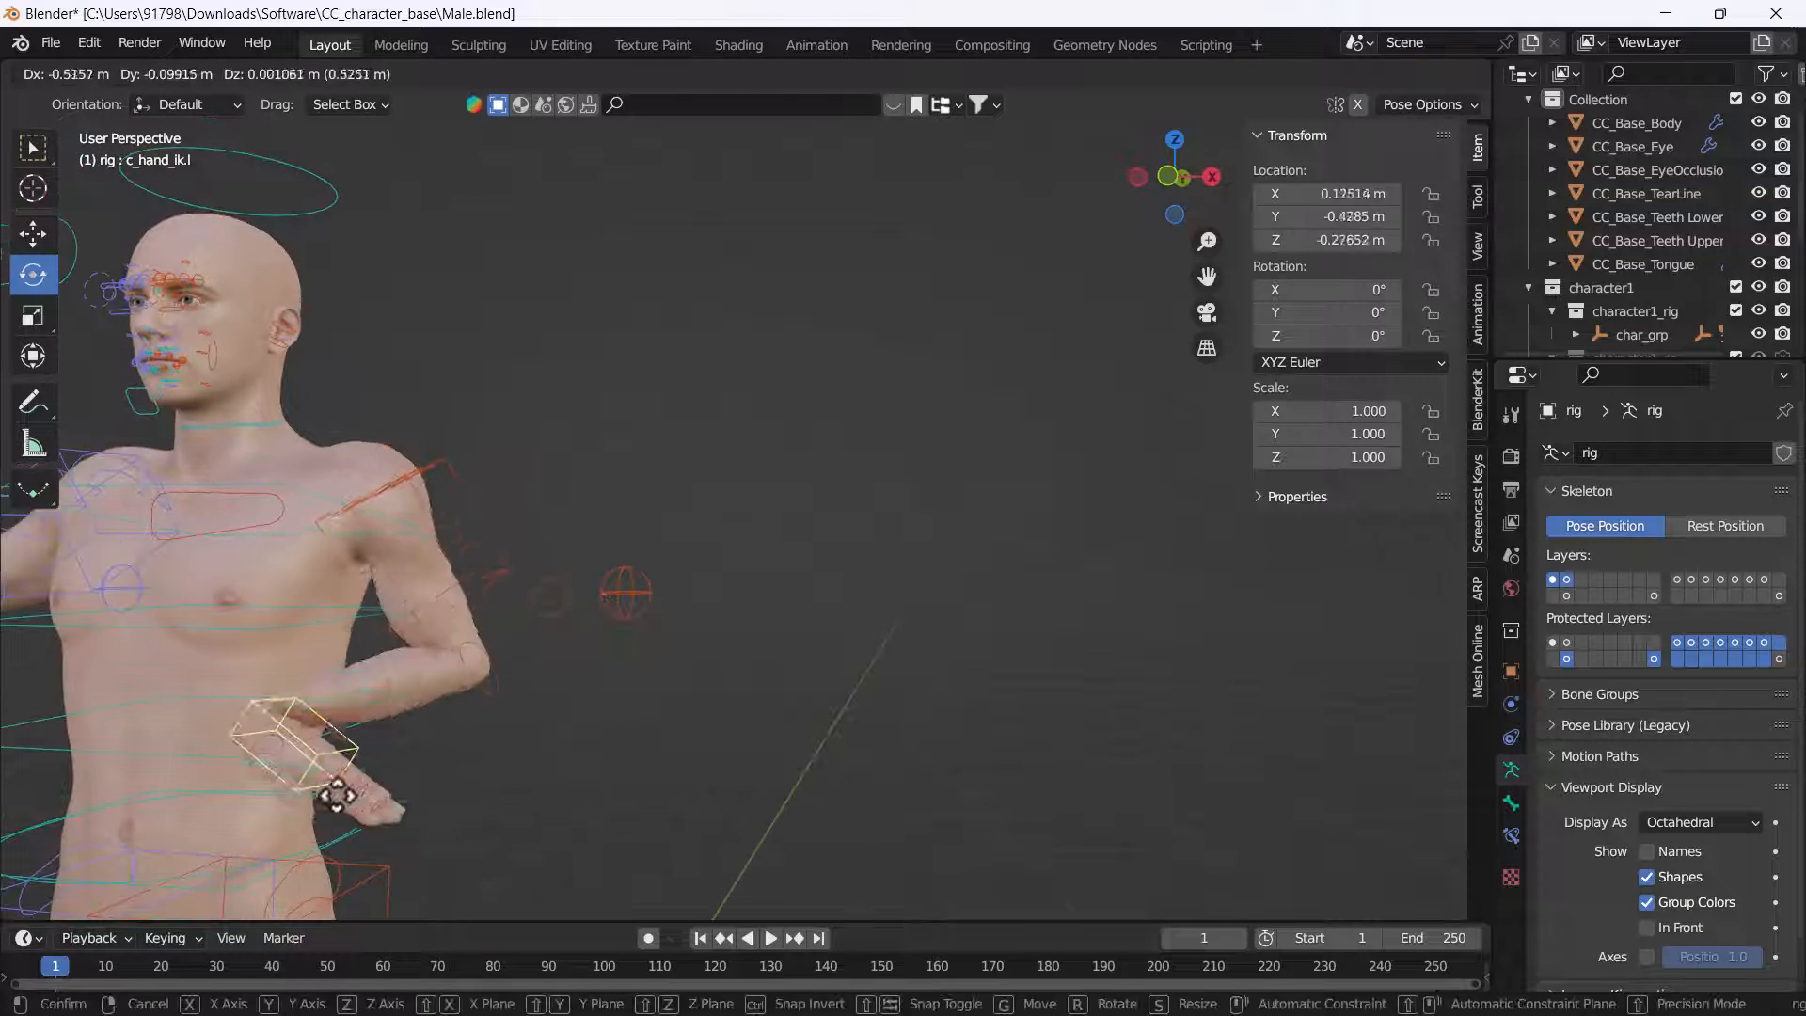
{"action": "right_click", "coordinate": [653, 735]}
Step: Try moving the left foot IK control, c_foot_ik.l, to test the leg bending
{"action": "scroll", "coordinate": [583, 781], "scroll_direction": "down", "scroll_amount": 5}
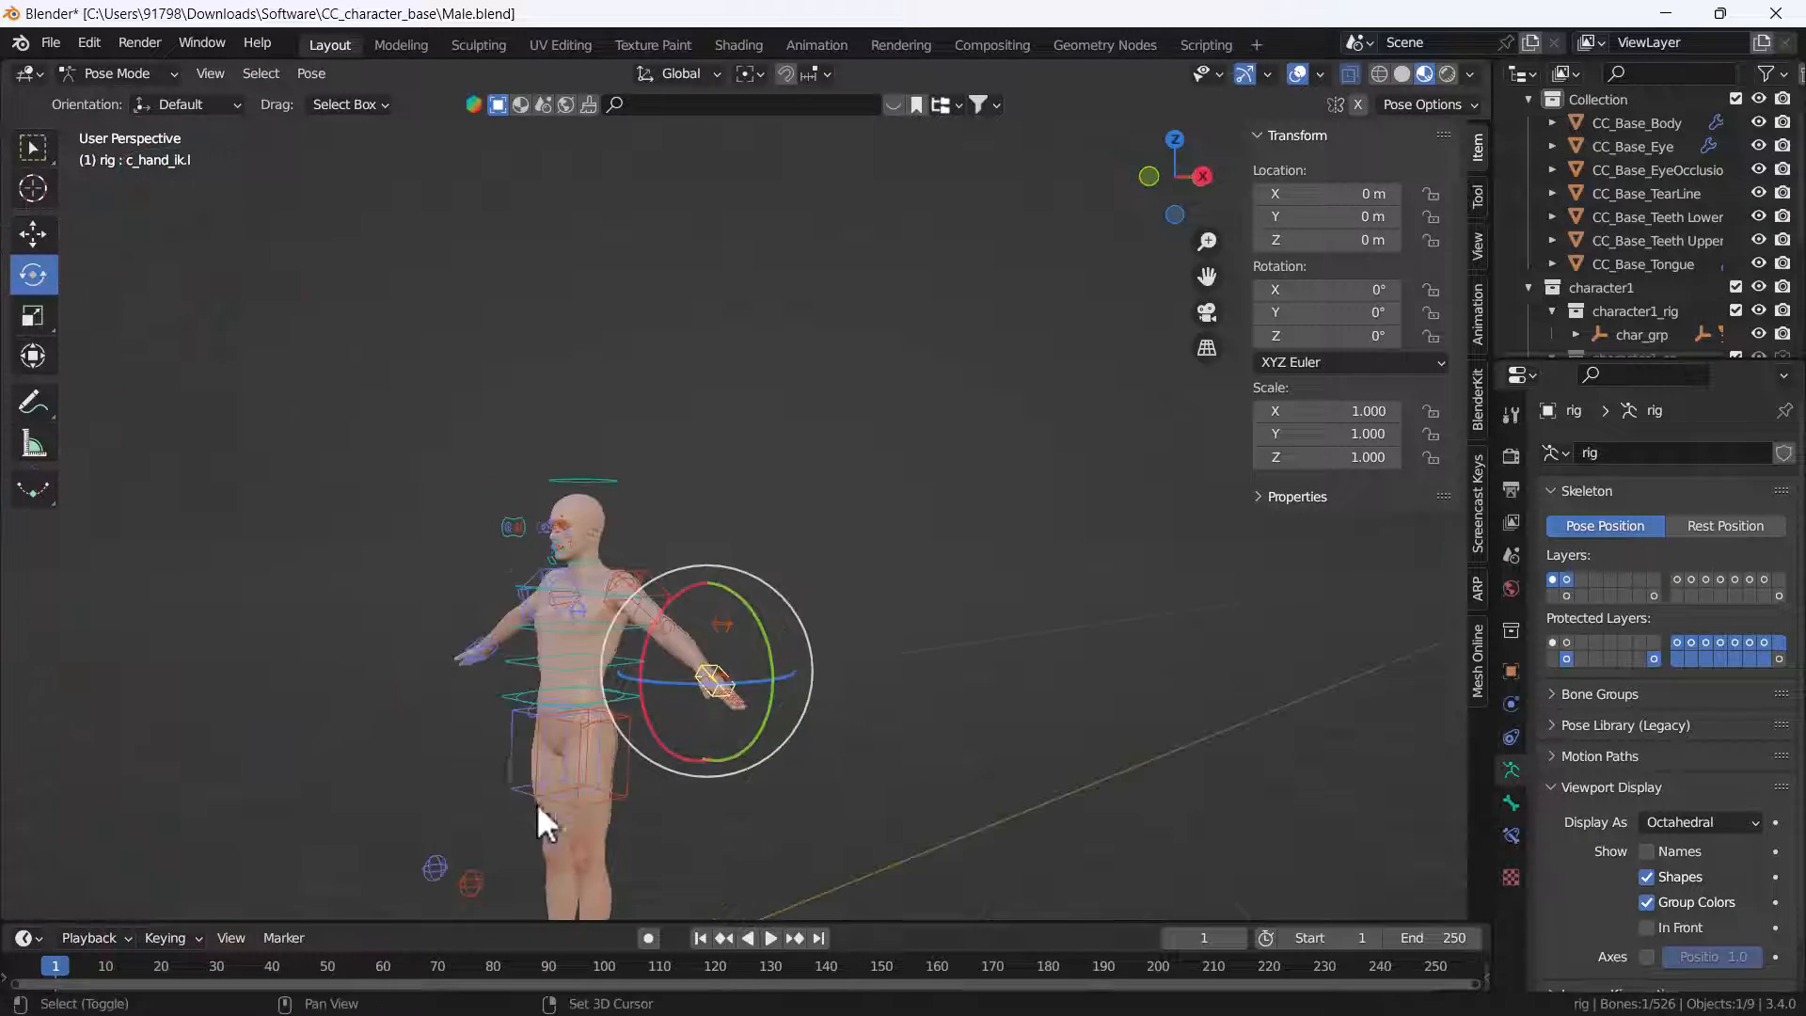
{"action": "scroll", "coordinate": [513, 753], "scroll_direction": "up", "scroll_amount": 4}
{"action": "middle_click_drag", "start_coordinate": [489, 697], "coordinate": [687, 720]}
{"action": "left_click", "coordinate": [658, 651]}
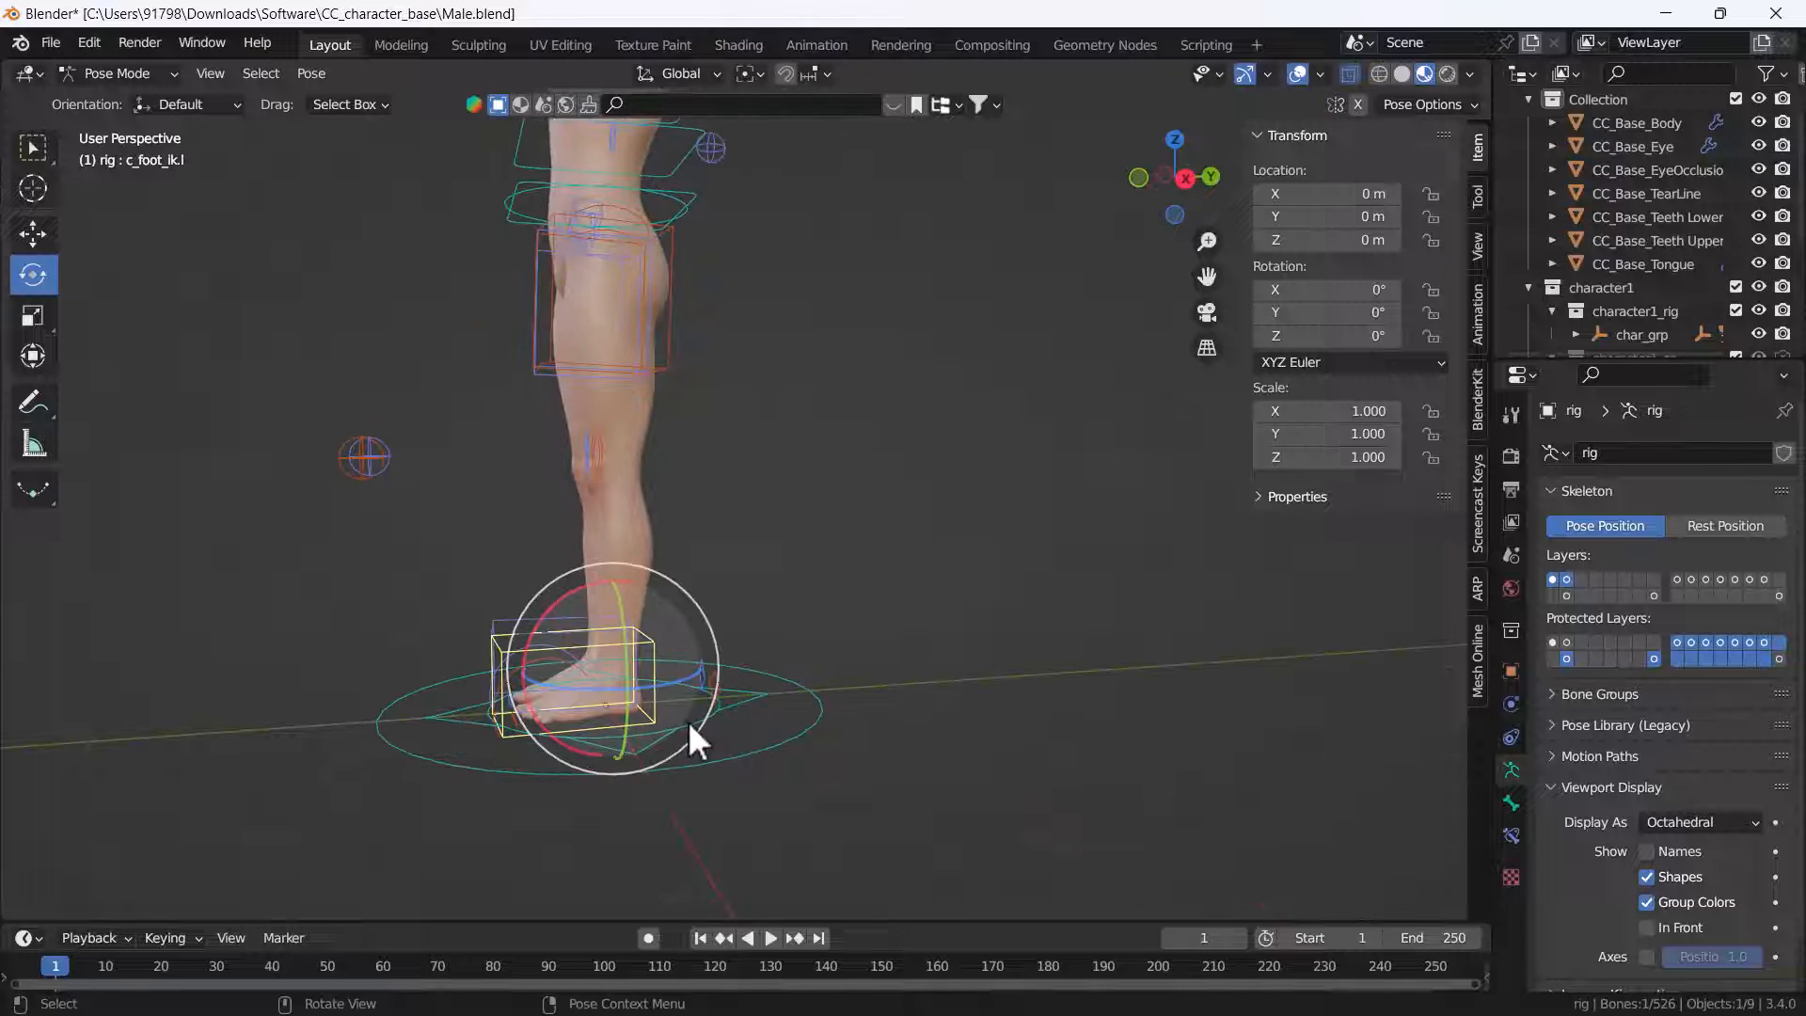
{"action": "key", "text": "g"}
{"action": "right_click", "coordinate": [564, 649]}
{"action": "middle_click_drag", "start_coordinate": [581, 541], "coordinate": [702, 798], "text": "shift"}
{"action": "key", "text": "g"}
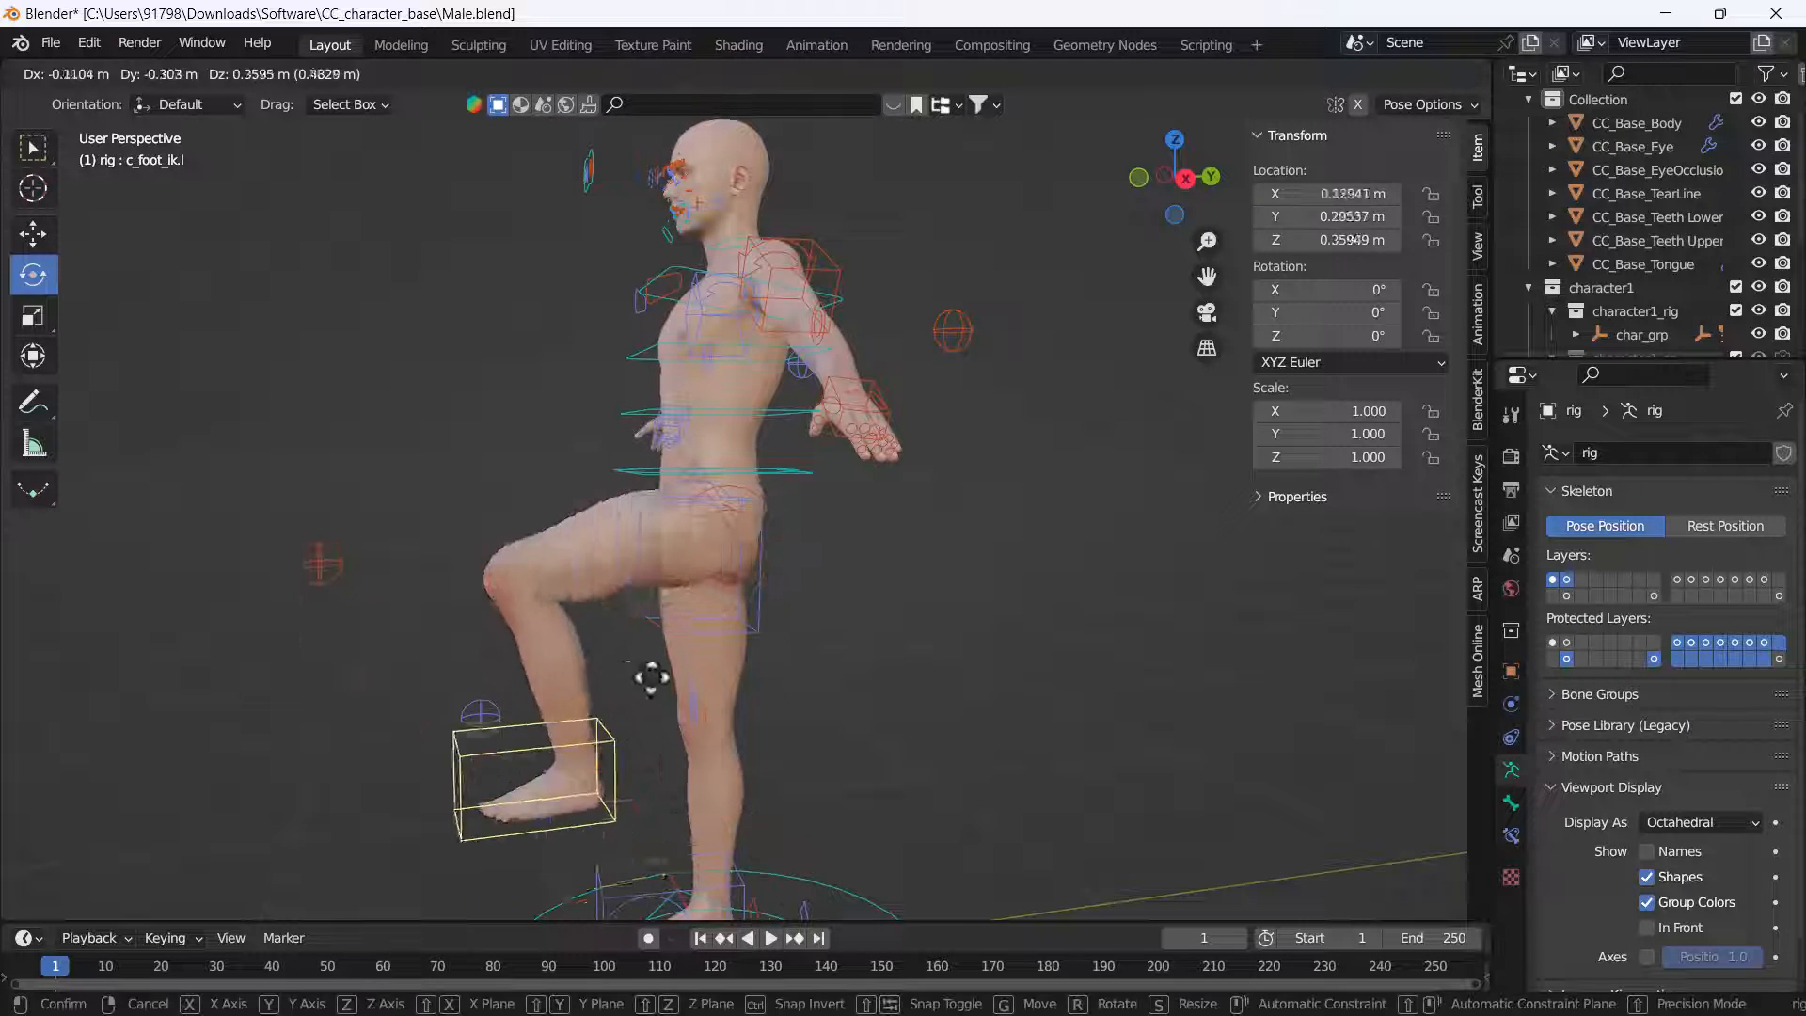
{"action": "right_click", "coordinate": [629, 725]}
Step: Show the character from the front in Object Mode with solid shading
{"action": "key", "text": "grave"}
{"action": "left_click", "coordinate": [350, 463]}
{"action": "scroll", "coordinate": [752, 584], "scroll_direction": "down", "scroll_amount": 4}
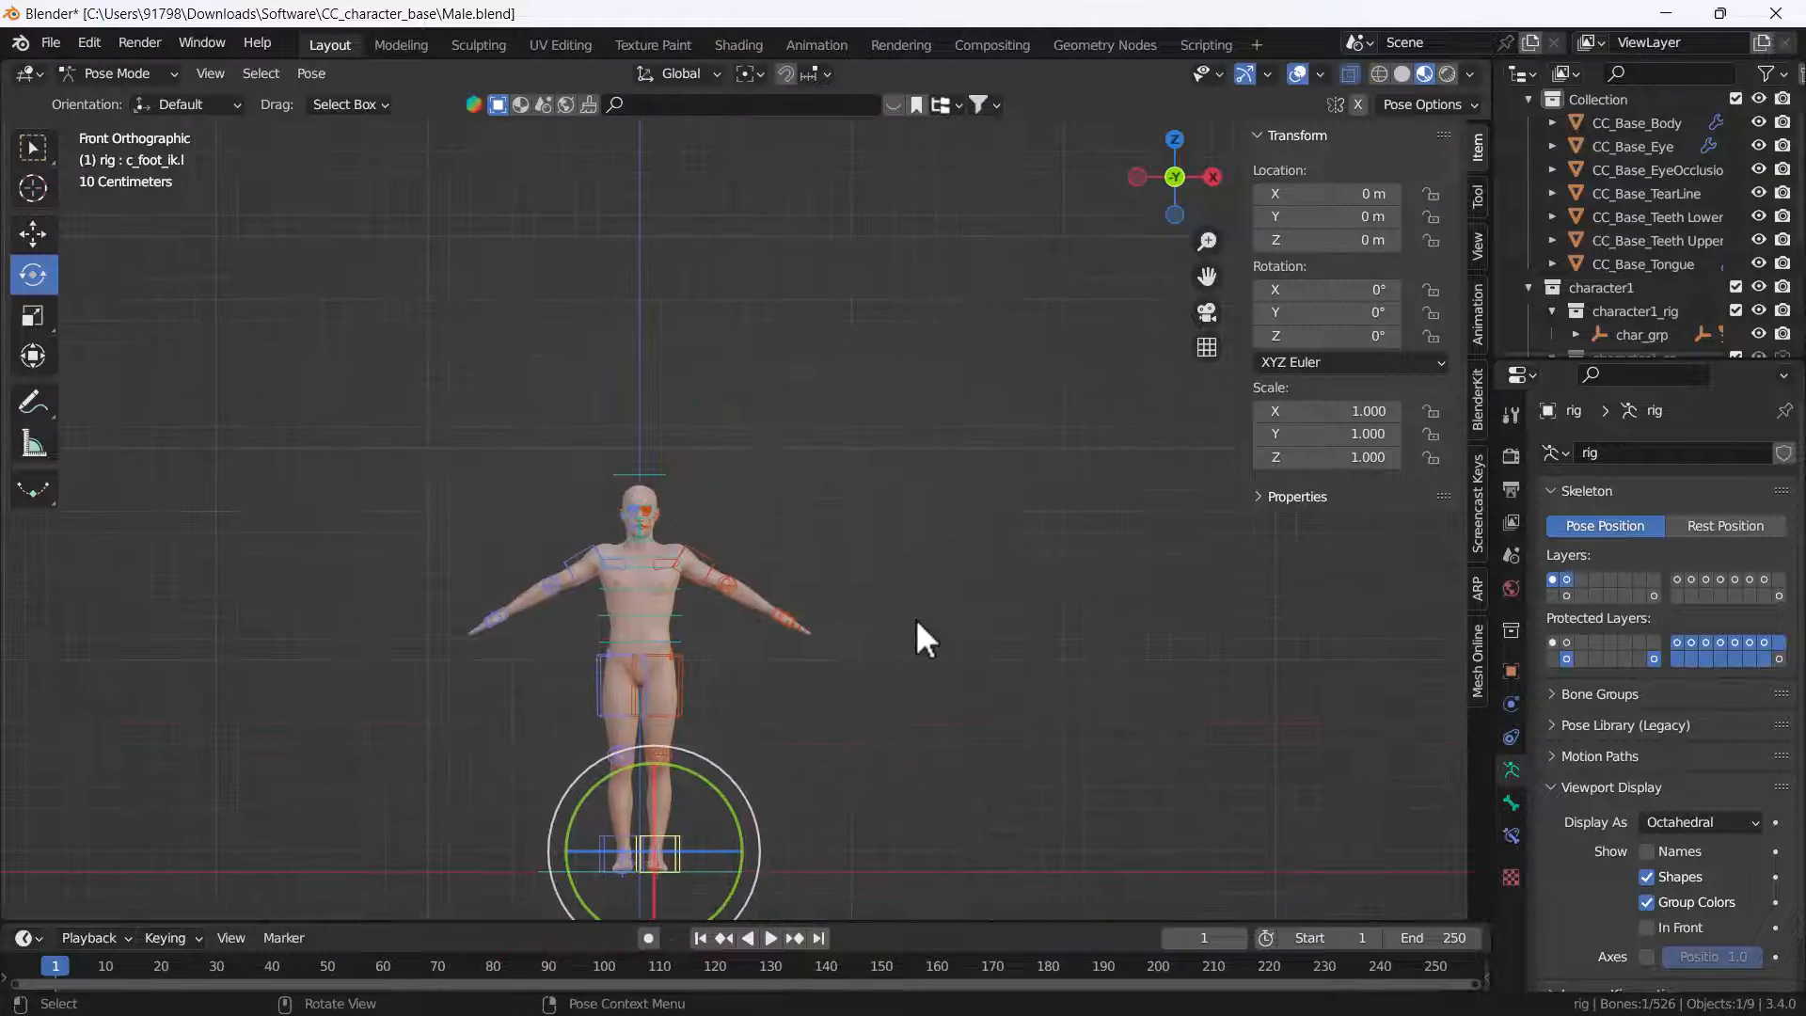
{"action": "scroll", "coordinate": [803, 504], "scroll_direction": "up", "scroll_amount": 3}
{"action": "key", "text": "ctrl+Tab"}
{"action": "left_click", "coordinate": [1401, 73]}
{"action": "scroll", "coordinate": [737, 569], "scroll_direction": "up", "scroll_amount": 2}
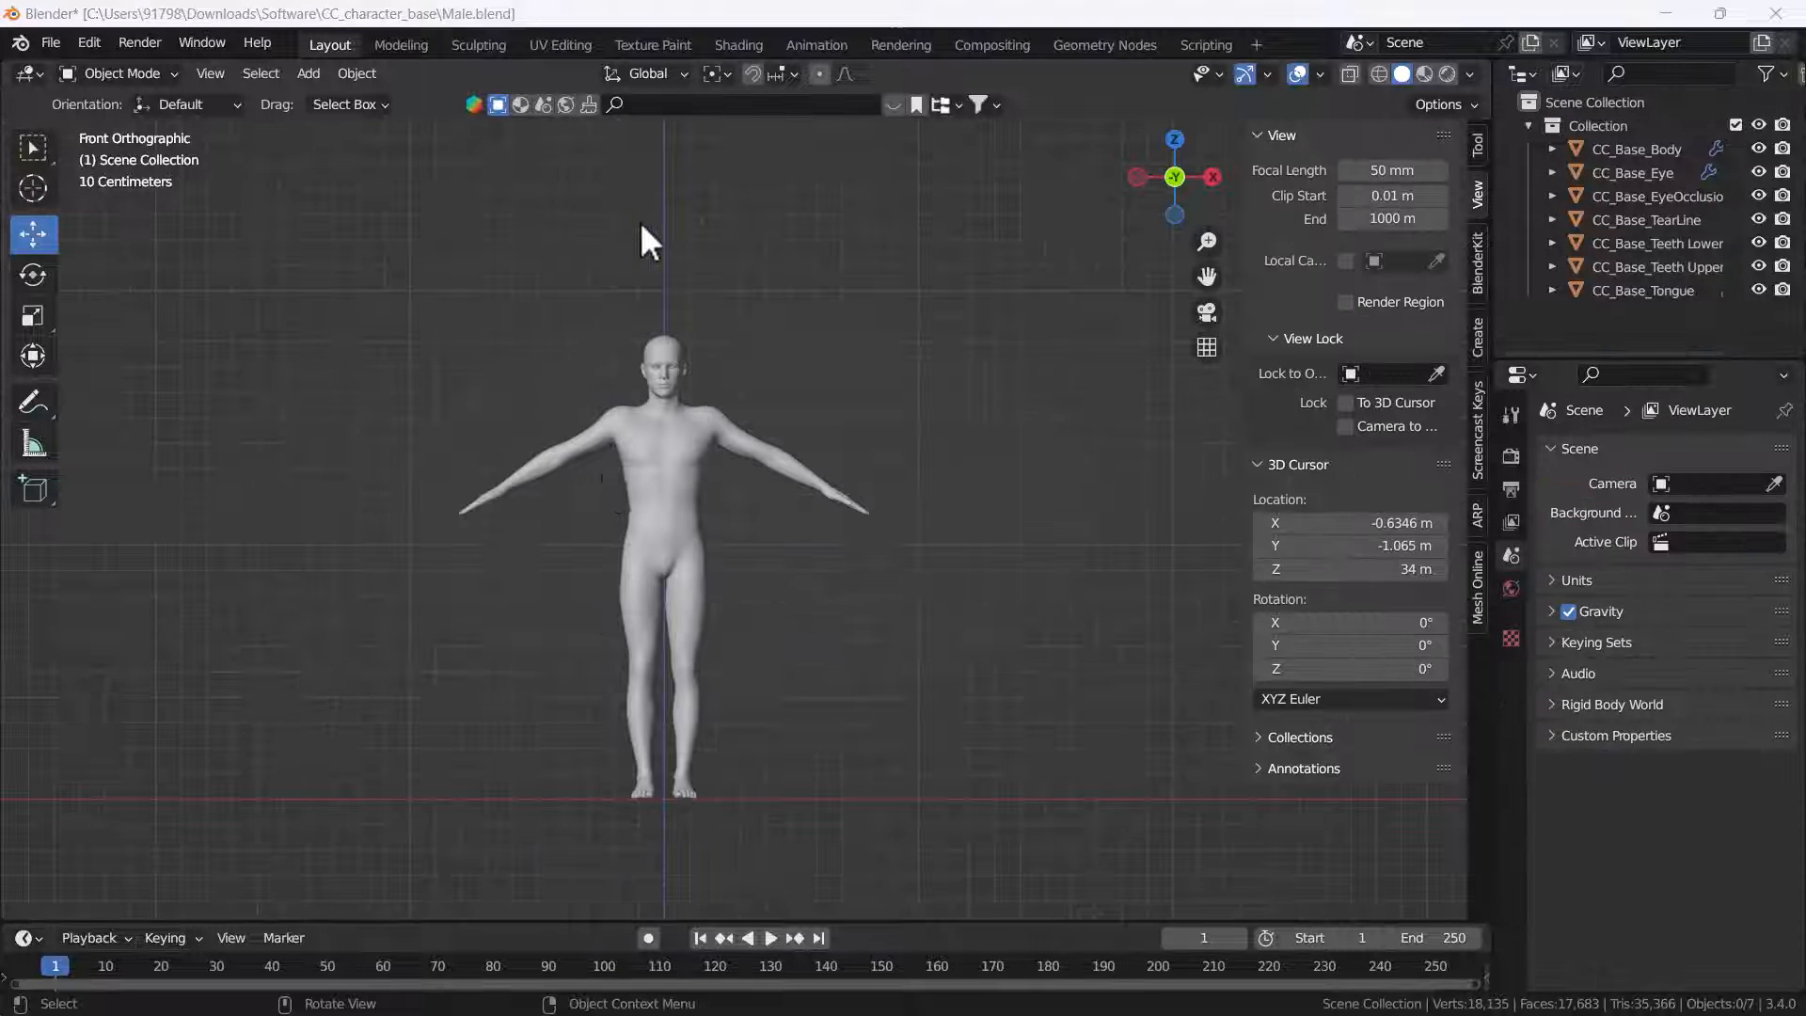
Step: Select all the character meshes with CC_Base_Body as the active object and load them into Auto-Rig Pro Smart
{"action": "scroll", "coordinate": [625, 492], "scroll_direction": "up", "scroll_amount": 3}
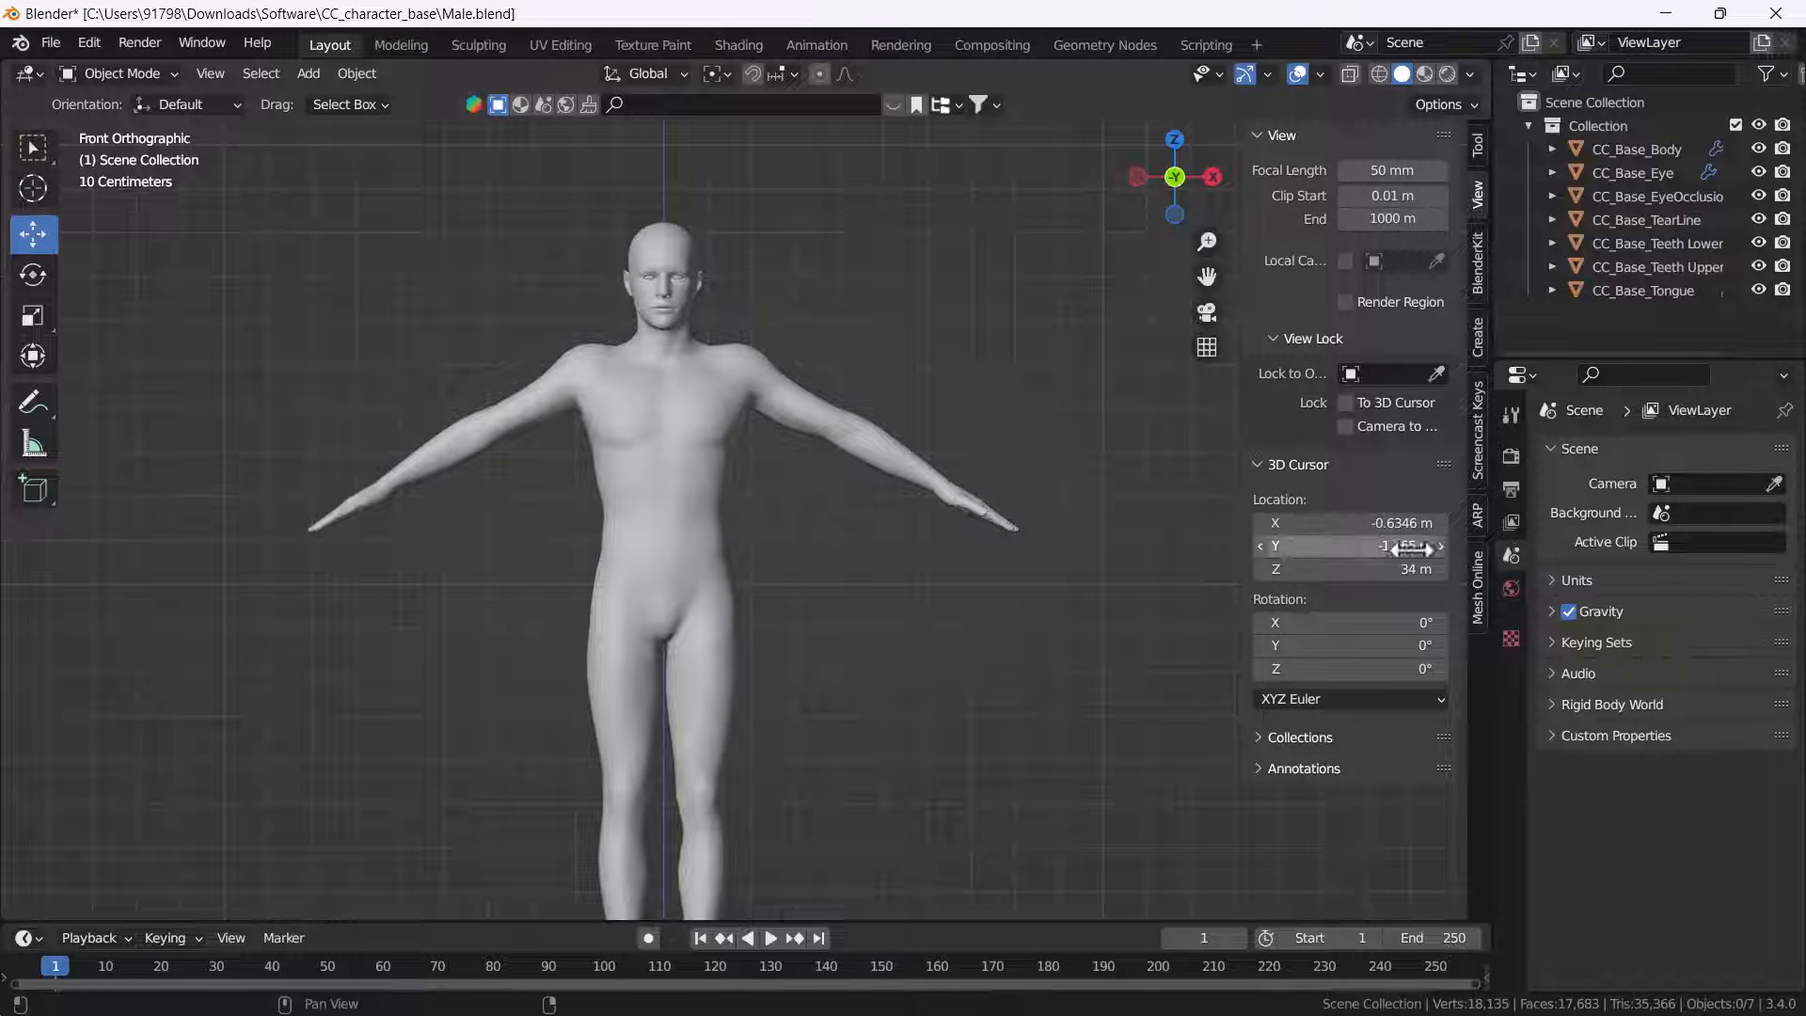
{"action": "left_click", "coordinate": [1477, 517]}
{"action": "left_click", "coordinate": [1286, 173]}
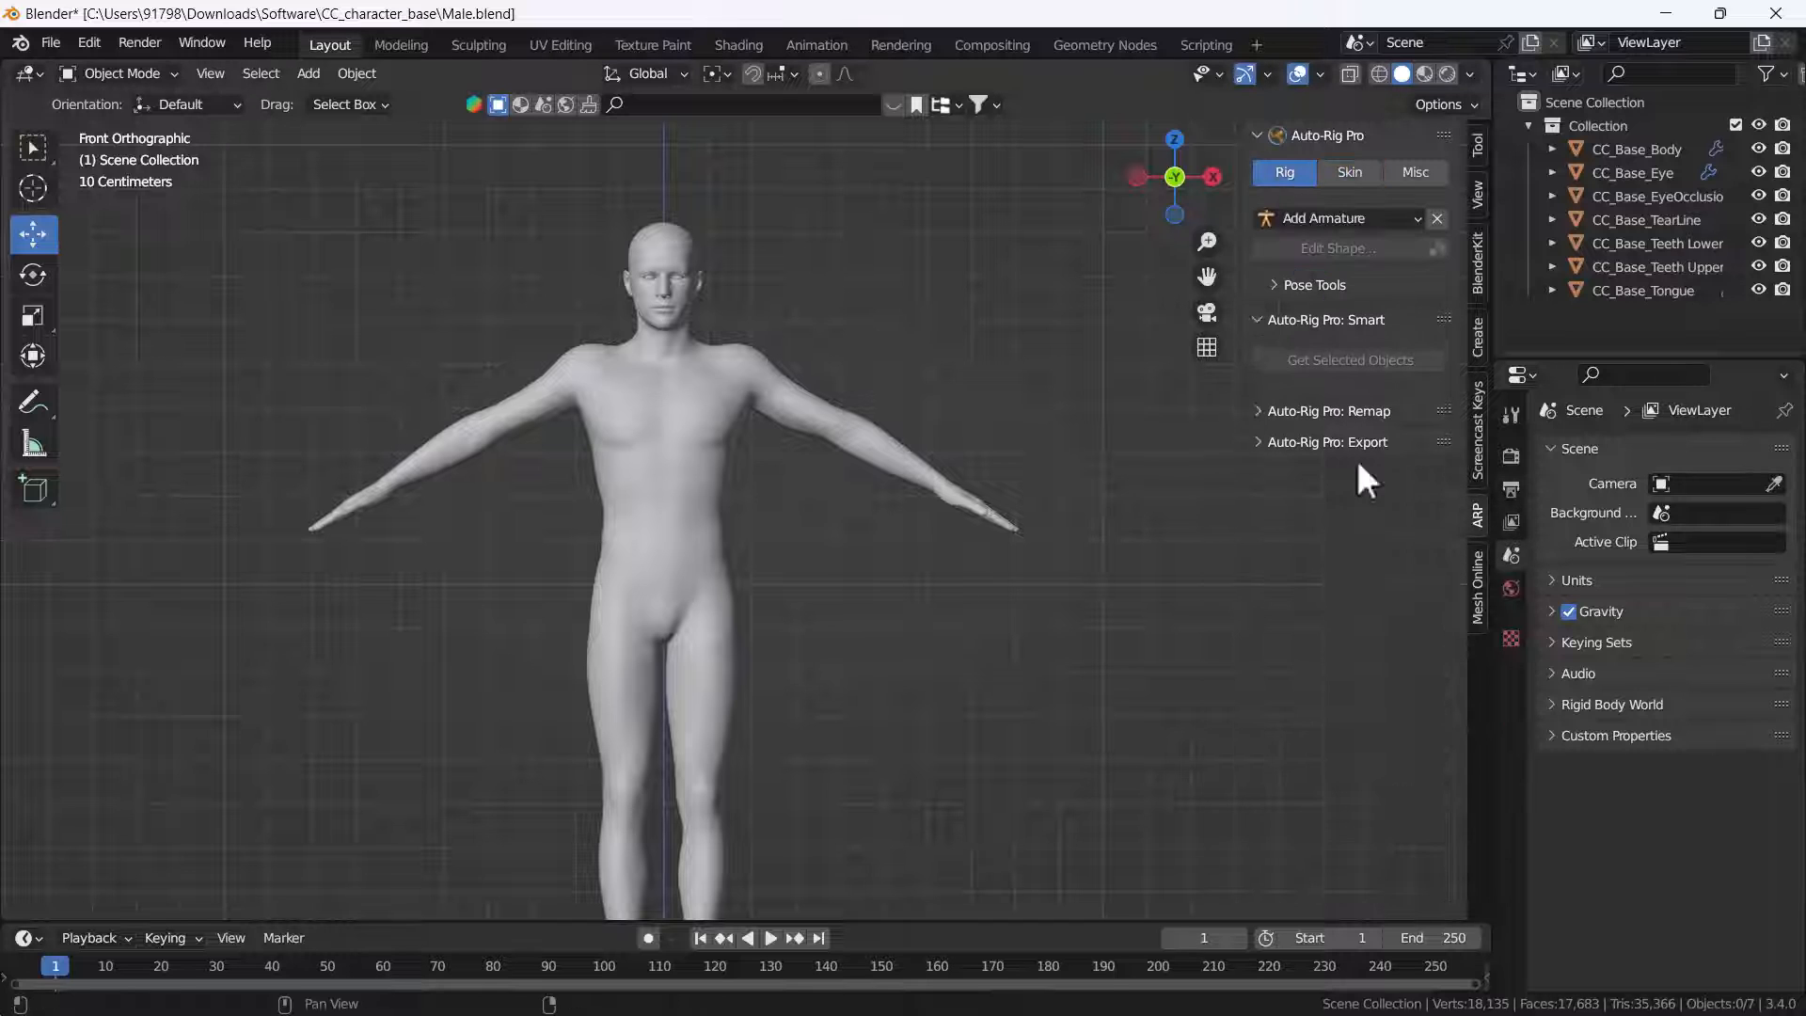
{"action": "scroll", "coordinate": [1353, 480], "scroll_direction": "up", "scroll_amount": 3}
{"action": "scroll", "coordinate": [806, 367], "scroll_direction": "down", "scroll_amount": 6}
{"action": "middle_click_drag", "start_coordinate": [640, 348], "coordinate": [700, 521], "text": "shift"}
{"action": "left_click_drag", "start_coordinate": [297, 353], "coordinate": [969, 927]}
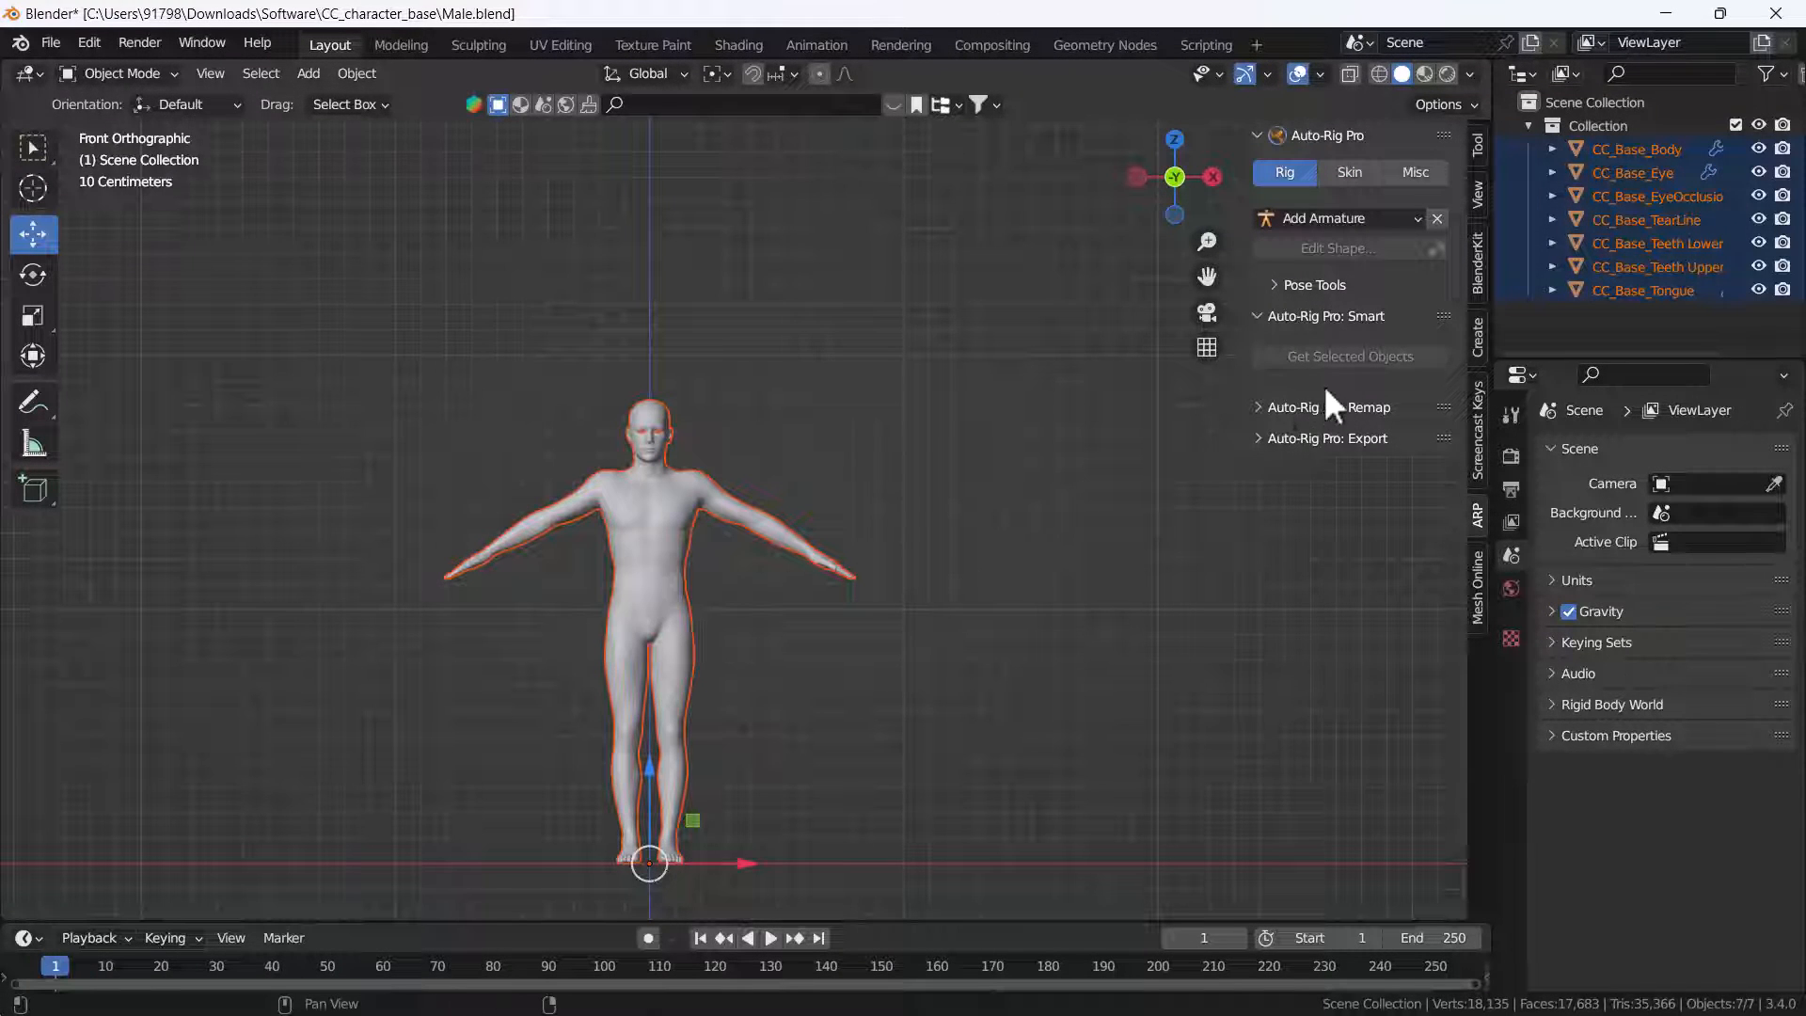
{"action": "left_click", "coordinate": [641, 468], "text": "shift"}
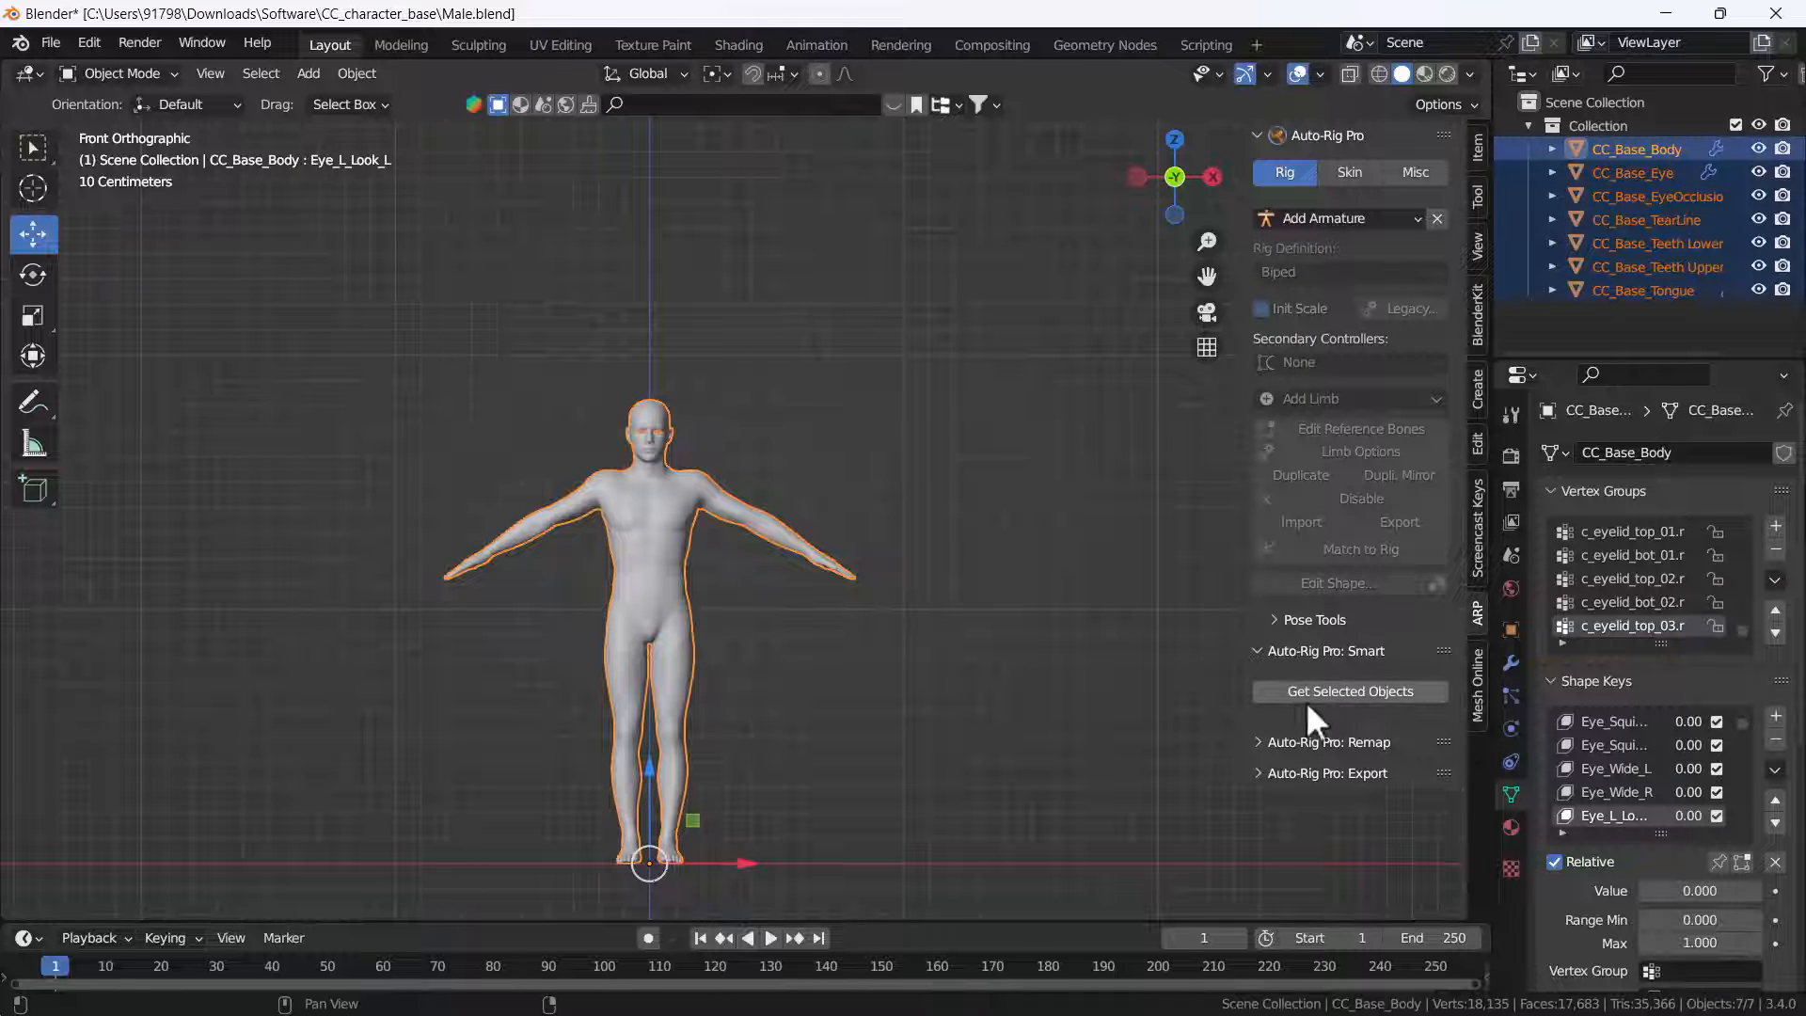
{"action": "left_click", "coordinate": [1341, 692]}
{"action": "left_click", "coordinate": [1341, 765]}
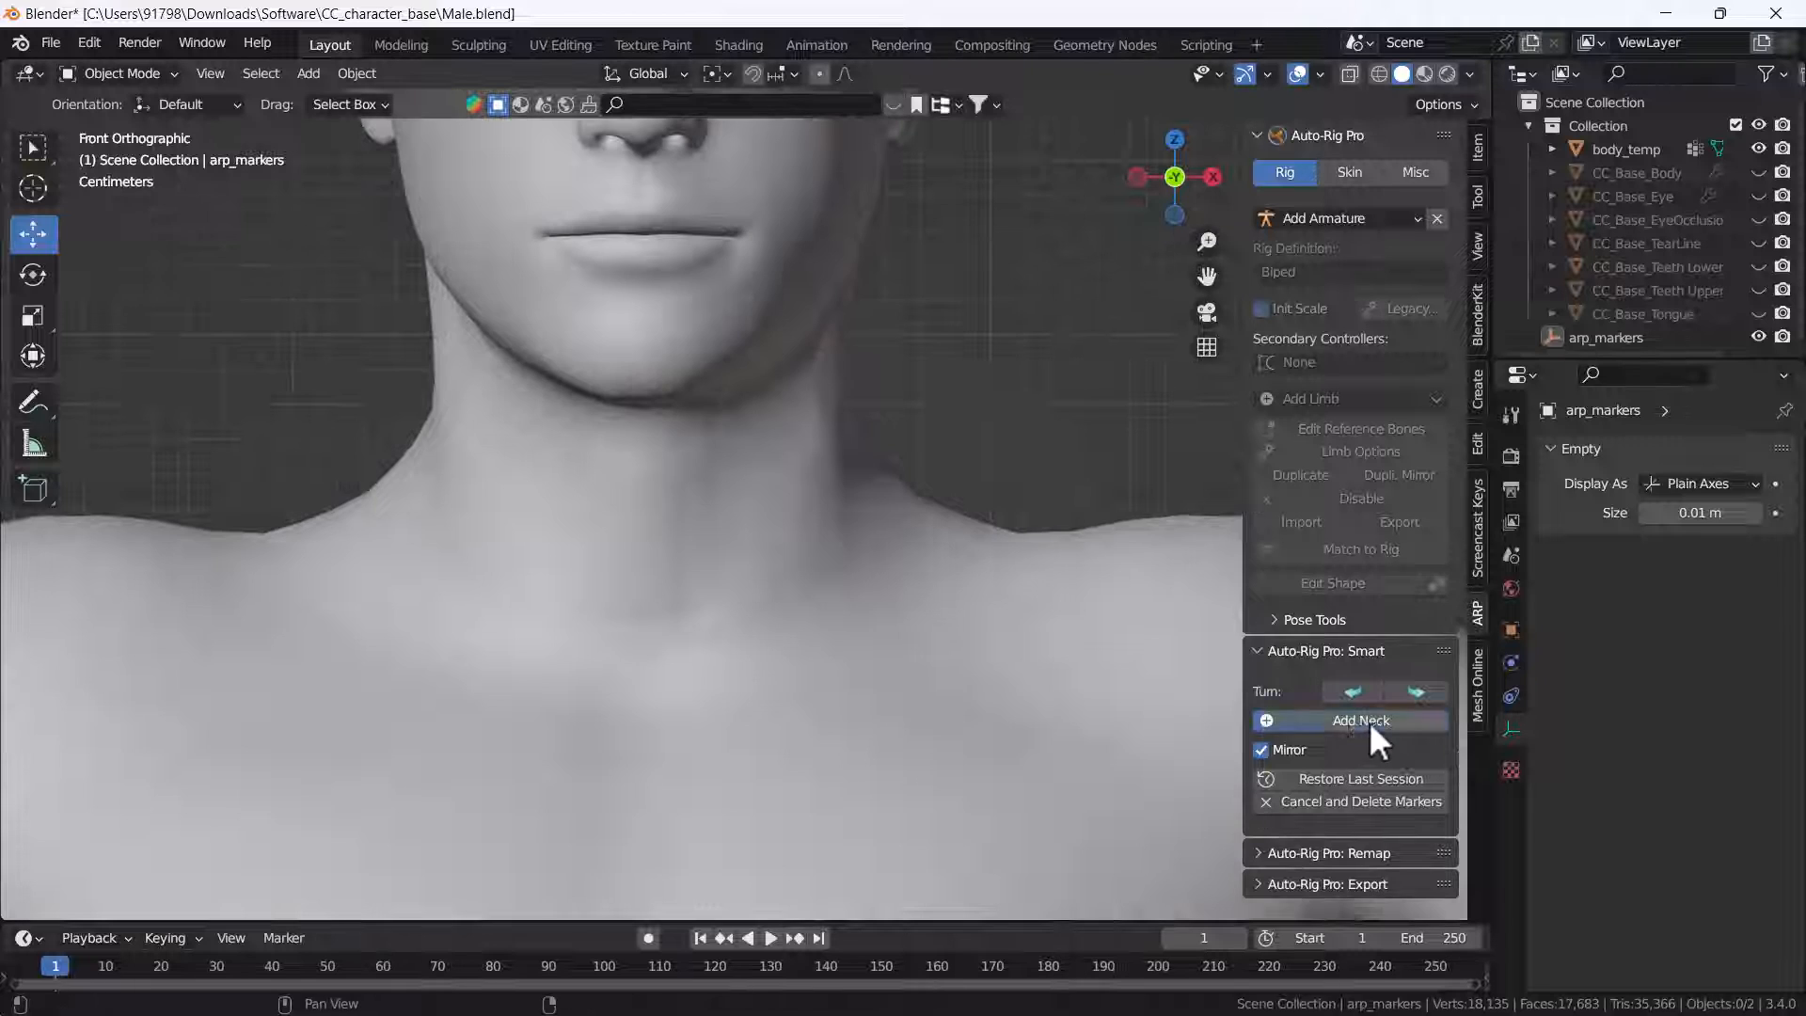
Step: Place the neck marker at the base of the neck and the chin marker on the chin
{"action": "left_click", "coordinate": [1361, 721]}
{"action": "scroll", "coordinate": [789, 611], "scroll_direction": "down", "scroll_amount": 3}
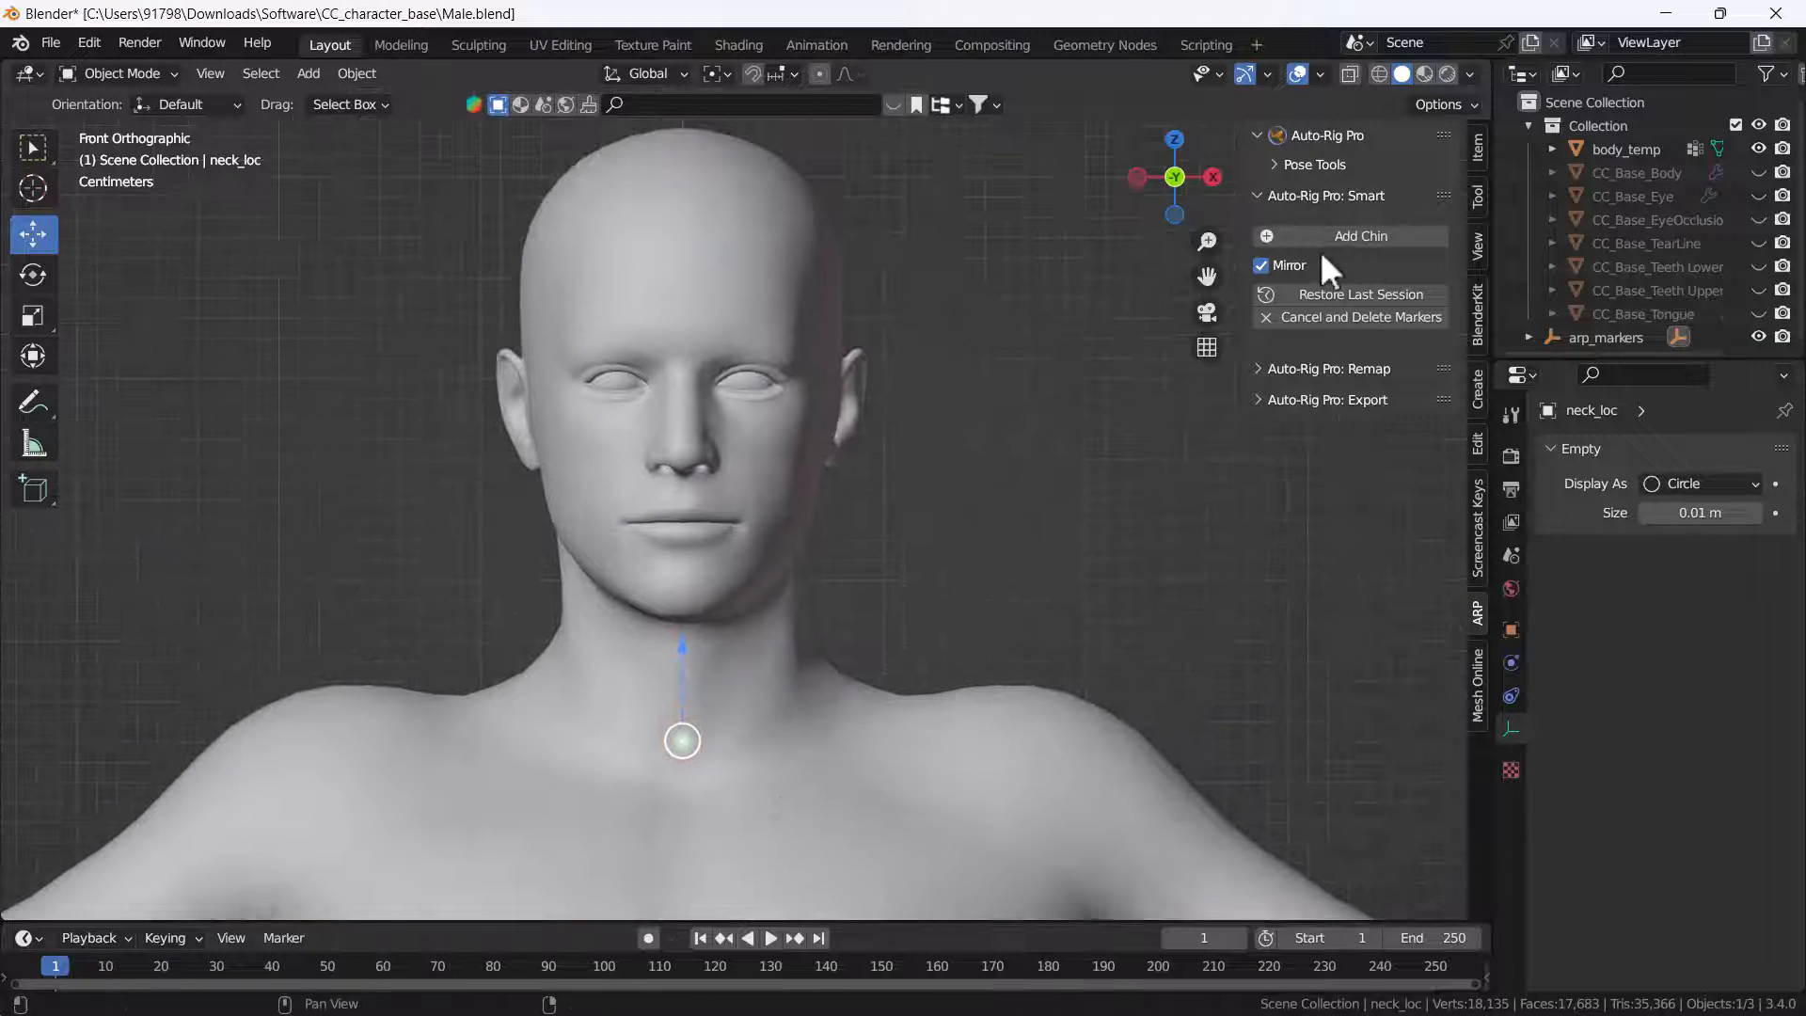
{"action": "left_click", "coordinate": [783, 592]}
Step: Move the chin marker forward to the tip of the chin in the right side view
{"action": "key", "text": "grave"}
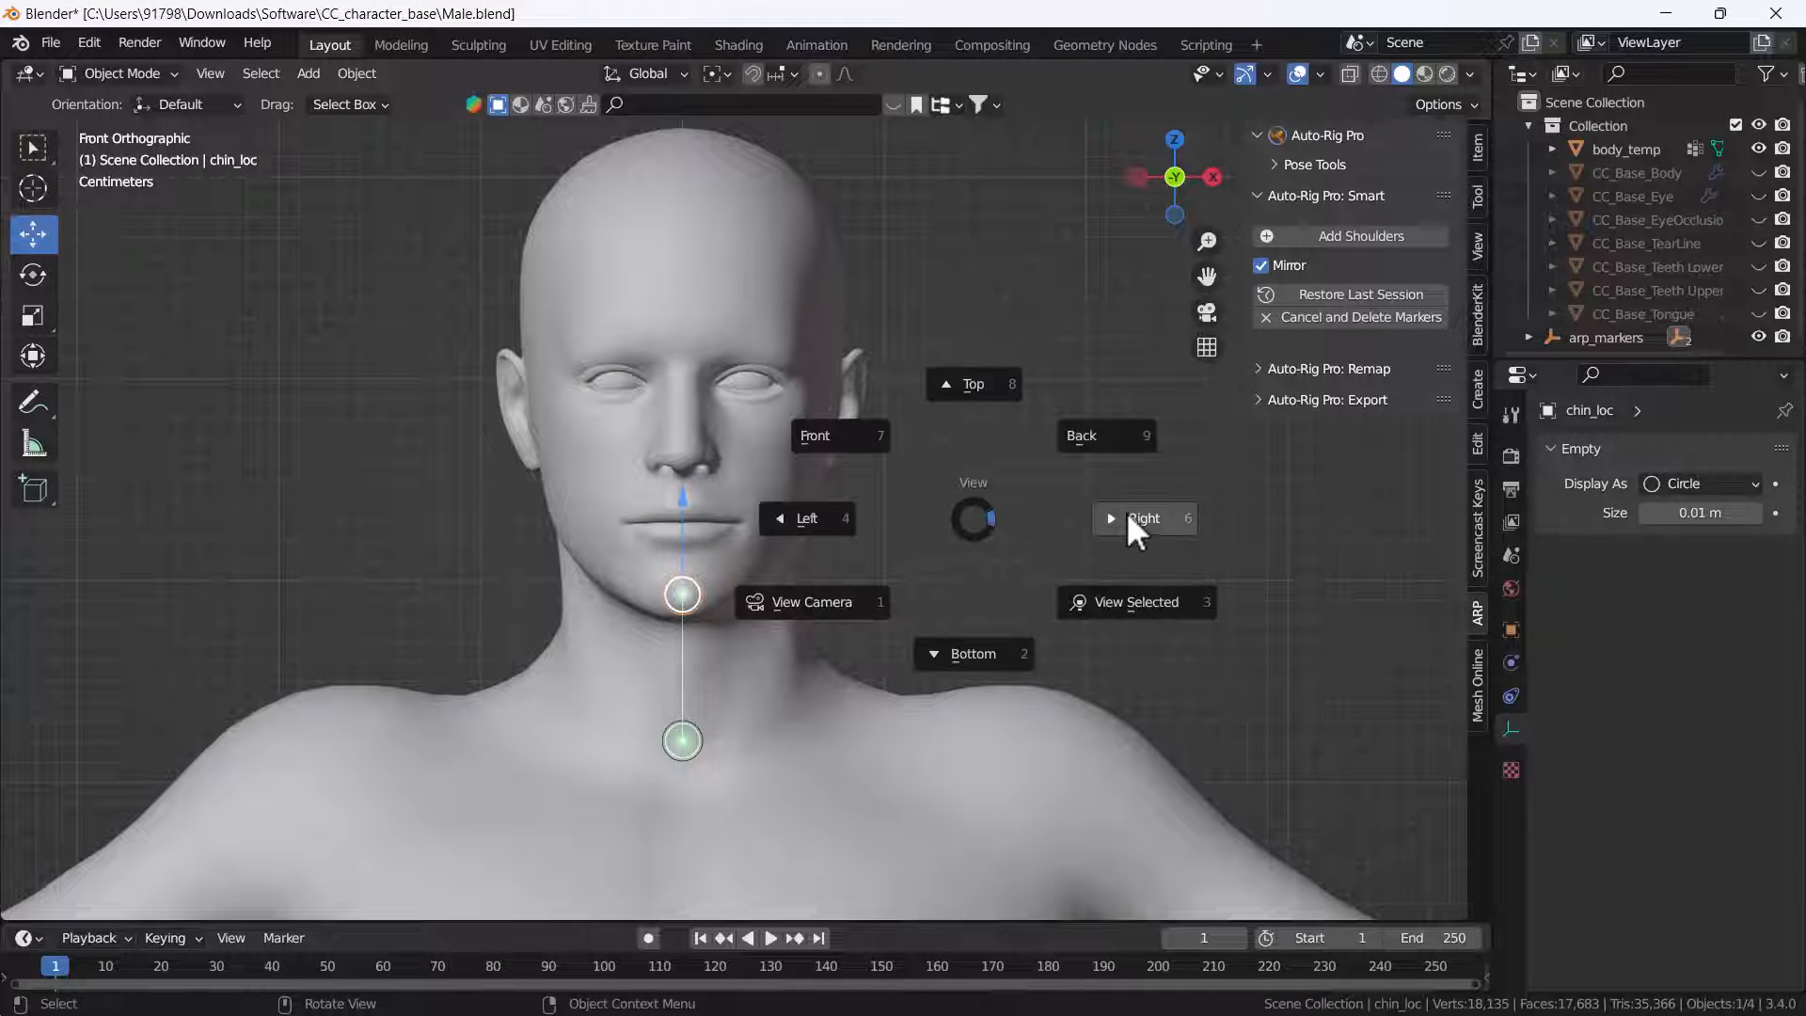
{"action": "left_click", "coordinate": [1126, 511]}
{"action": "scroll", "coordinate": [726, 569], "scroll_direction": "up", "scroll_amount": 3}
{"action": "left_click_drag", "start_coordinate": [738, 625], "coordinate": [483, 646]}
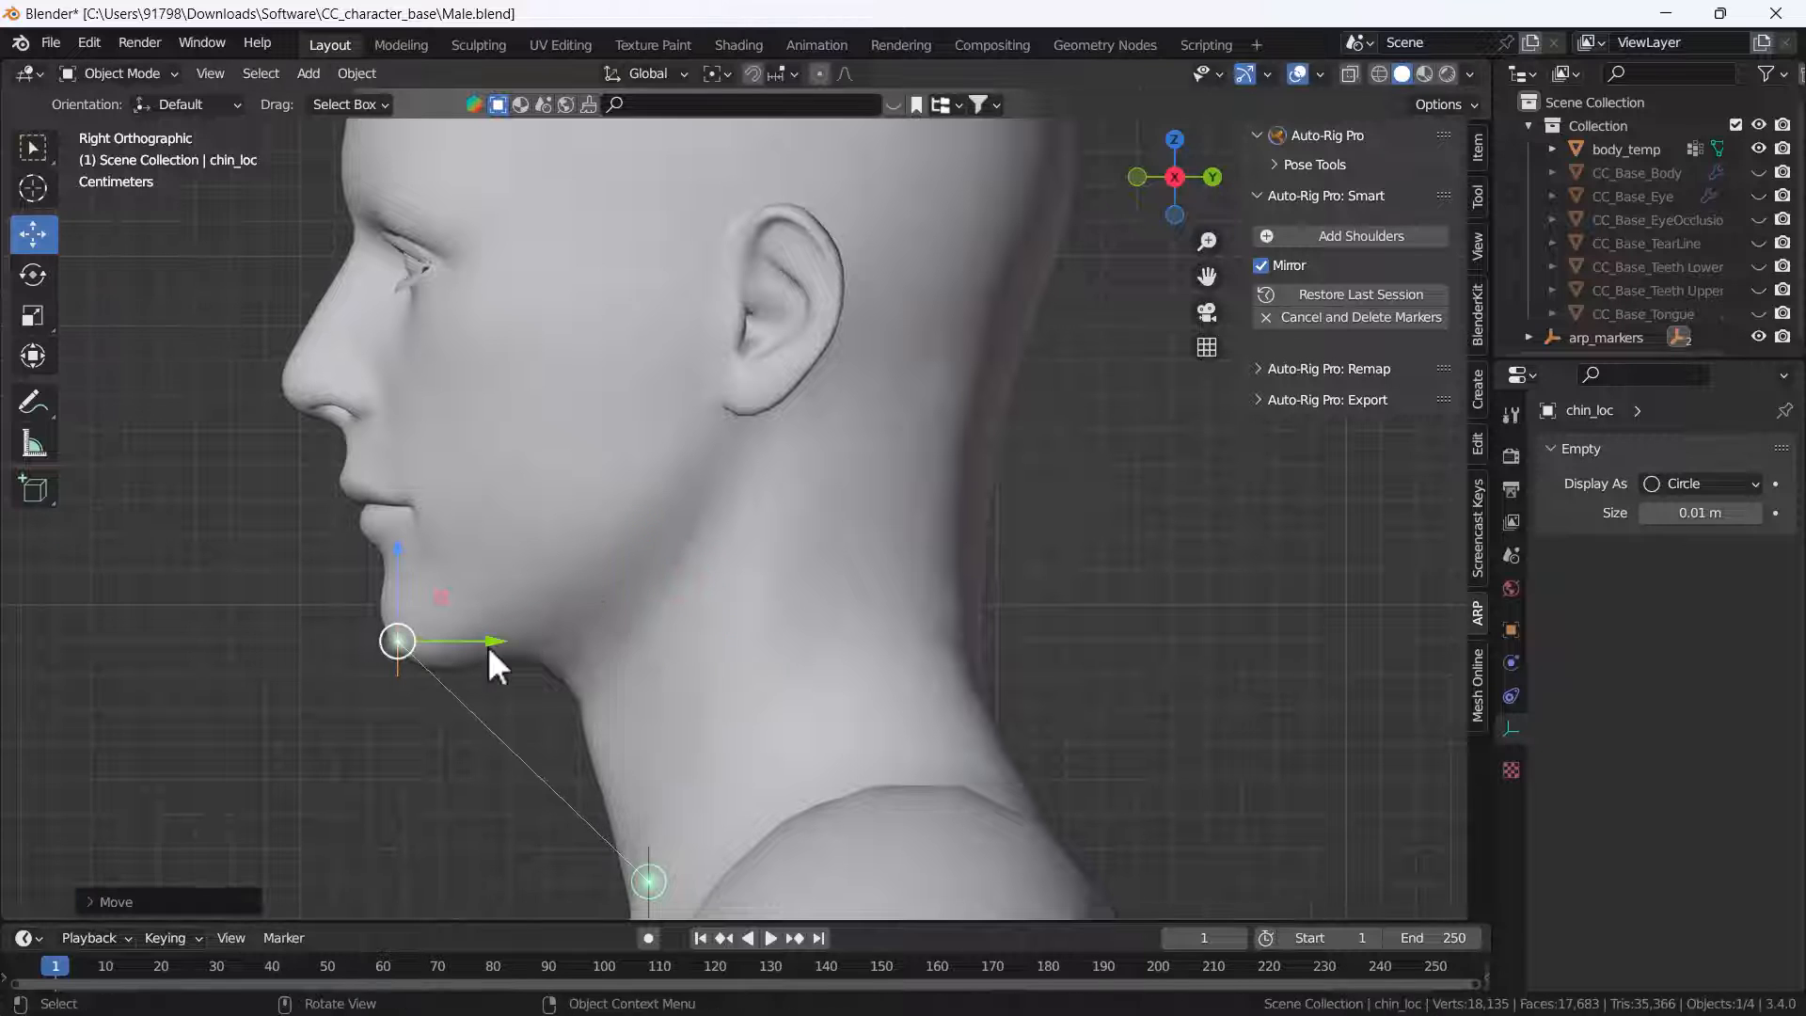
Step: Place the mirrored shoulder and wrist markers on the body from the front view
{"action": "scroll", "coordinate": [591, 607], "scroll_direction": "down", "scroll_amount": 2}
{"action": "scroll", "coordinate": [591, 607], "scroll_direction": "down", "scroll_amount": 1}
{"action": "key", "text": "grave"}
{"action": "left_click", "coordinate": [564, 454]}
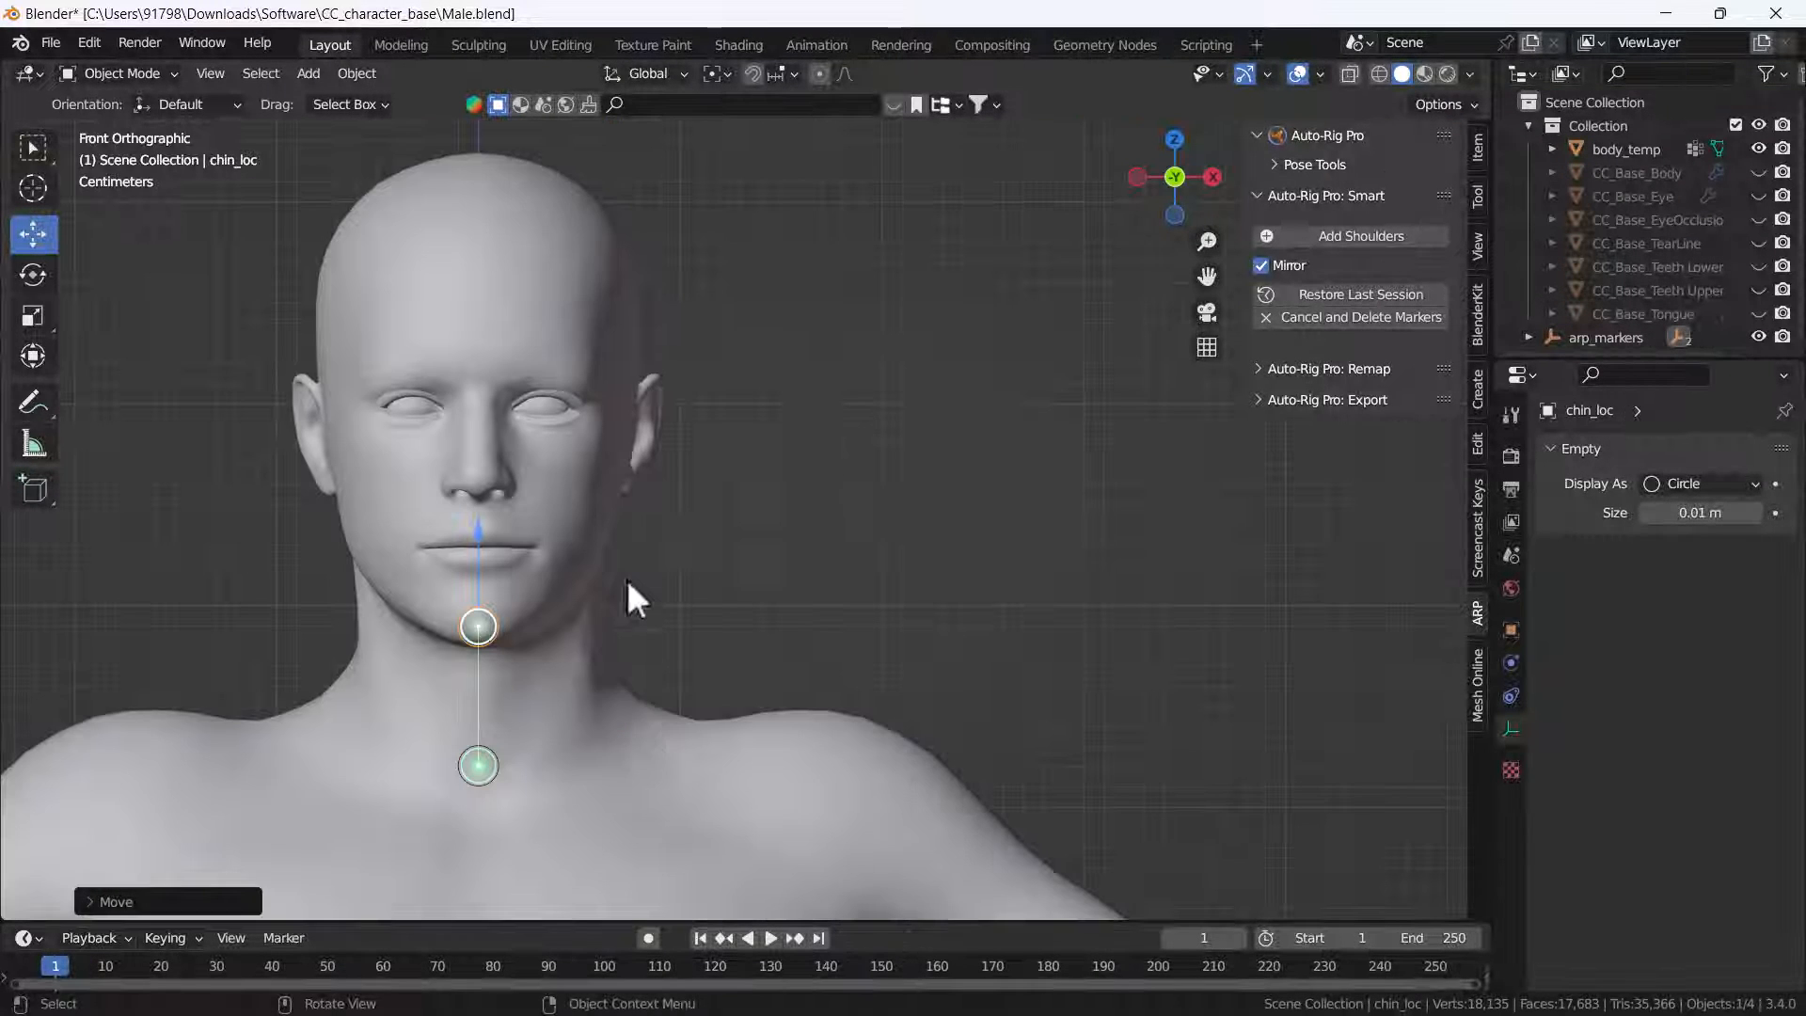
{"action": "middle_click_drag", "start_coordinate": [627, 579], "coordinate": [620, 445], "text": "shift"}
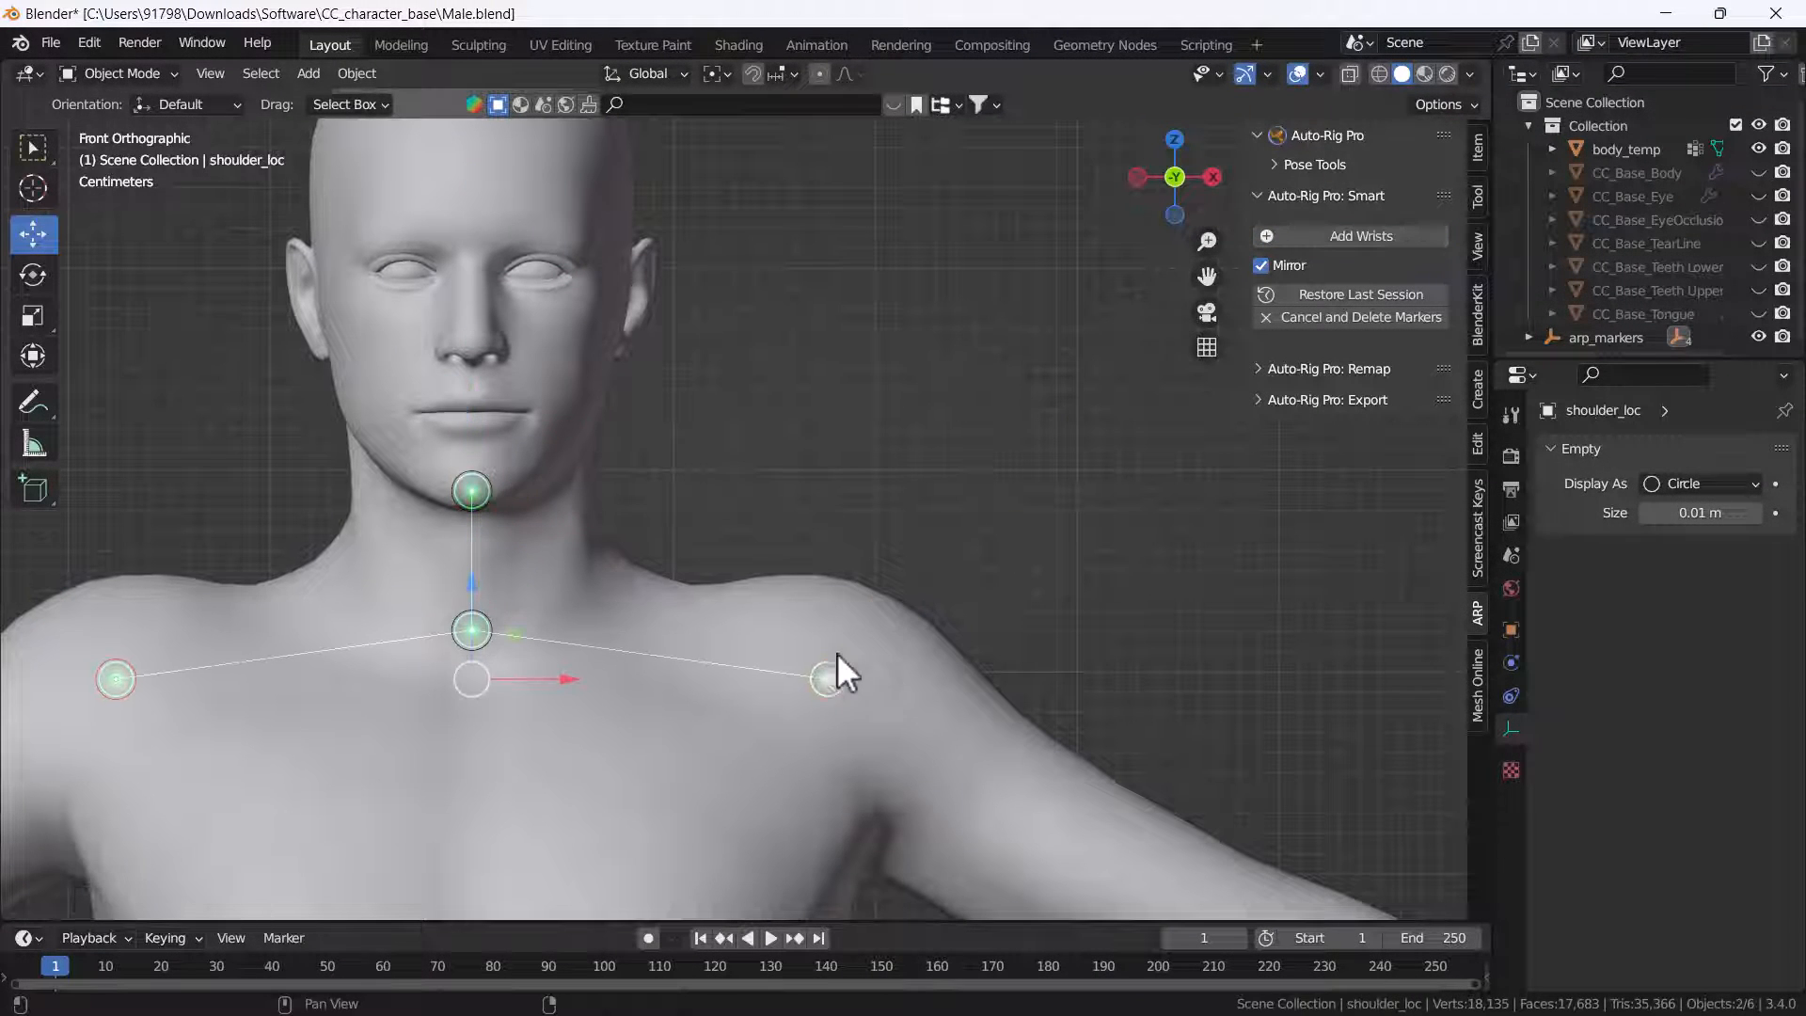
{"action": "scroll", "coordinate": [837, 652], "scroll_direction": "down", "scroll_amount": 3}
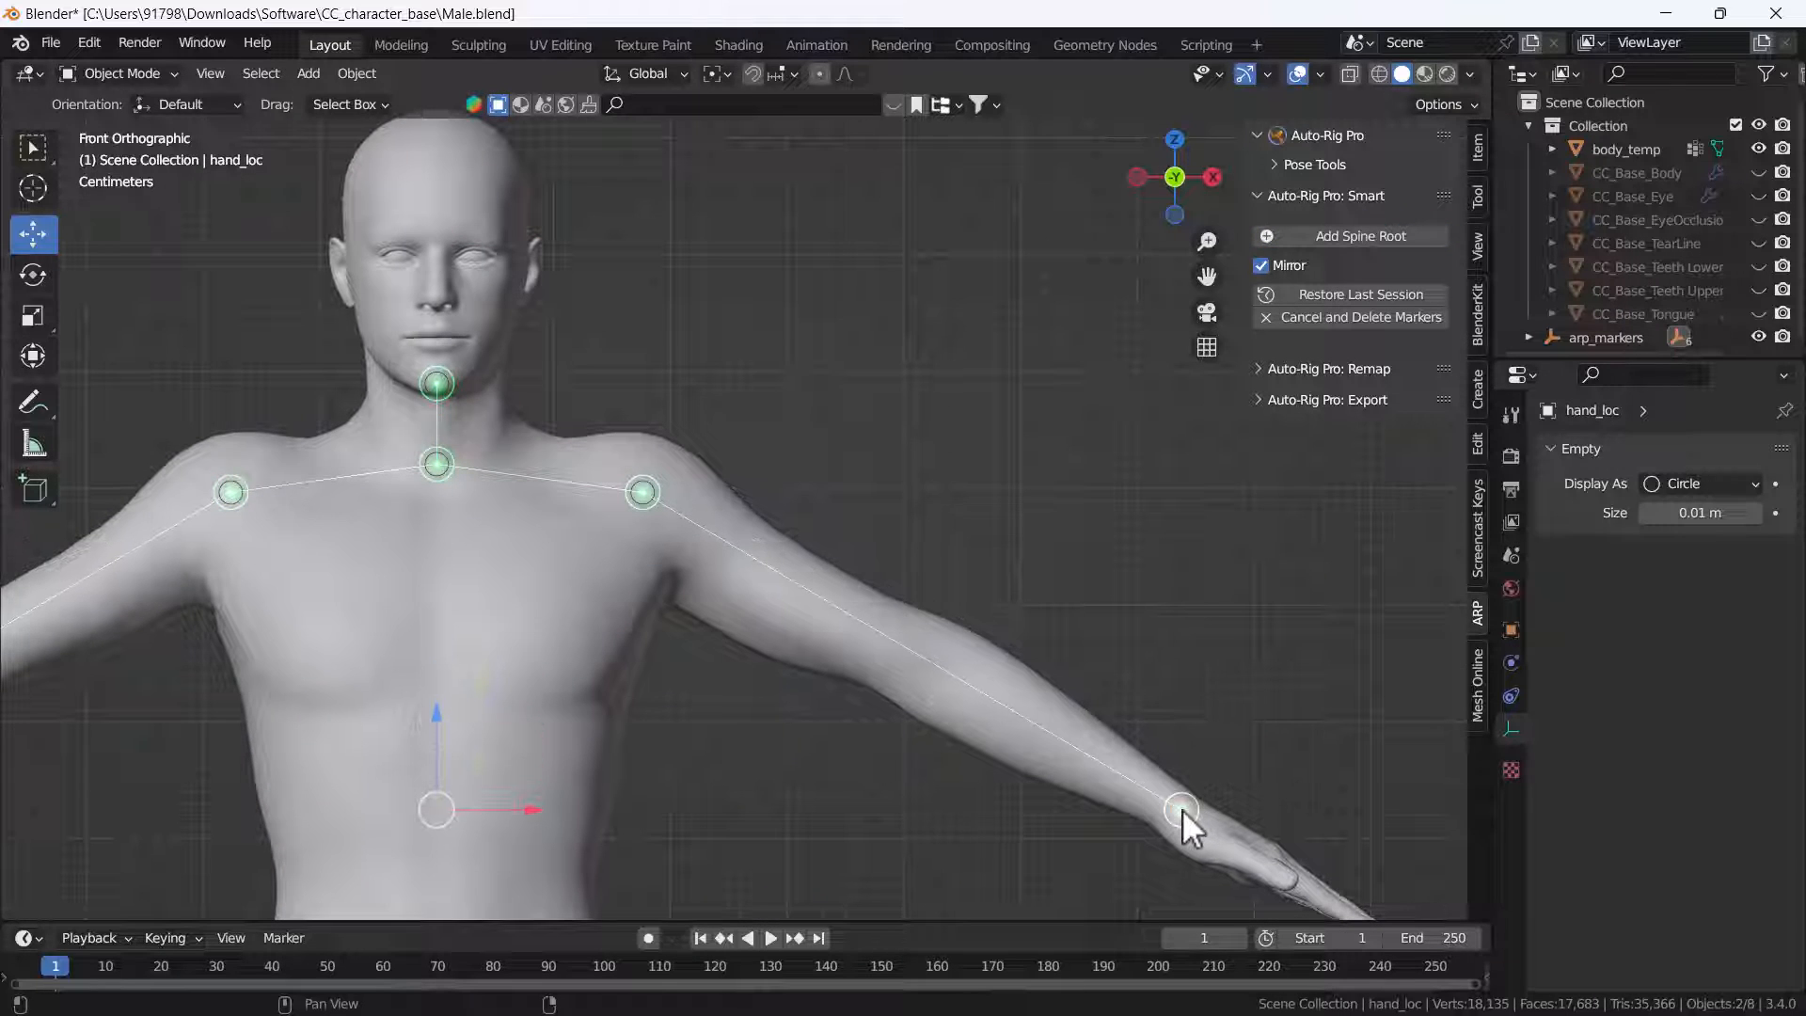
Step: Place the spine root marker at the pelvis and the mirrored ankle markers on the ankles
{"action": "scroll", "coordinate": [1035, 659], "scroll_direction": "down", "scroll_amount": 4}
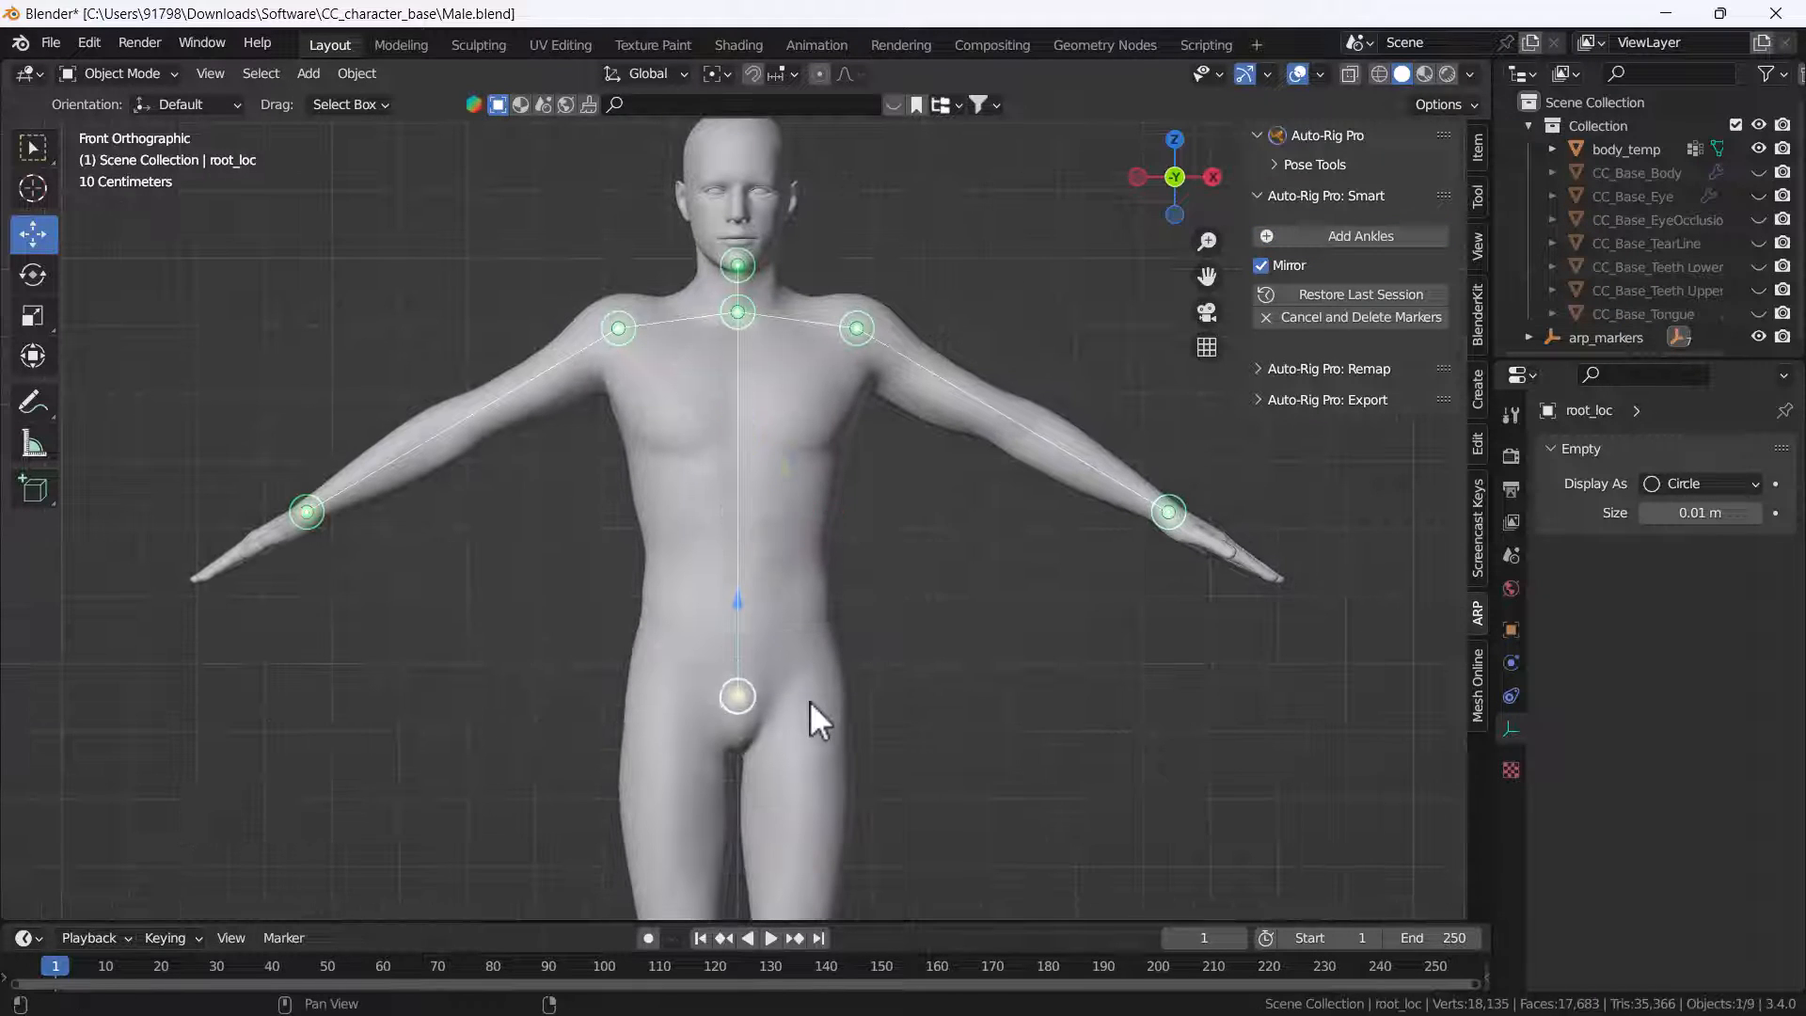
{"action": "left_click", "coordinate": [817, 673]}
{"action": "scroll", "coordinate": [839, 622], "scroll_direction": "down", "scroll_amount": 2}
{"action": "middle_click_drag", "start_coordinate": [781, 717], "coordinate": [827, 549], "text": "shift"}
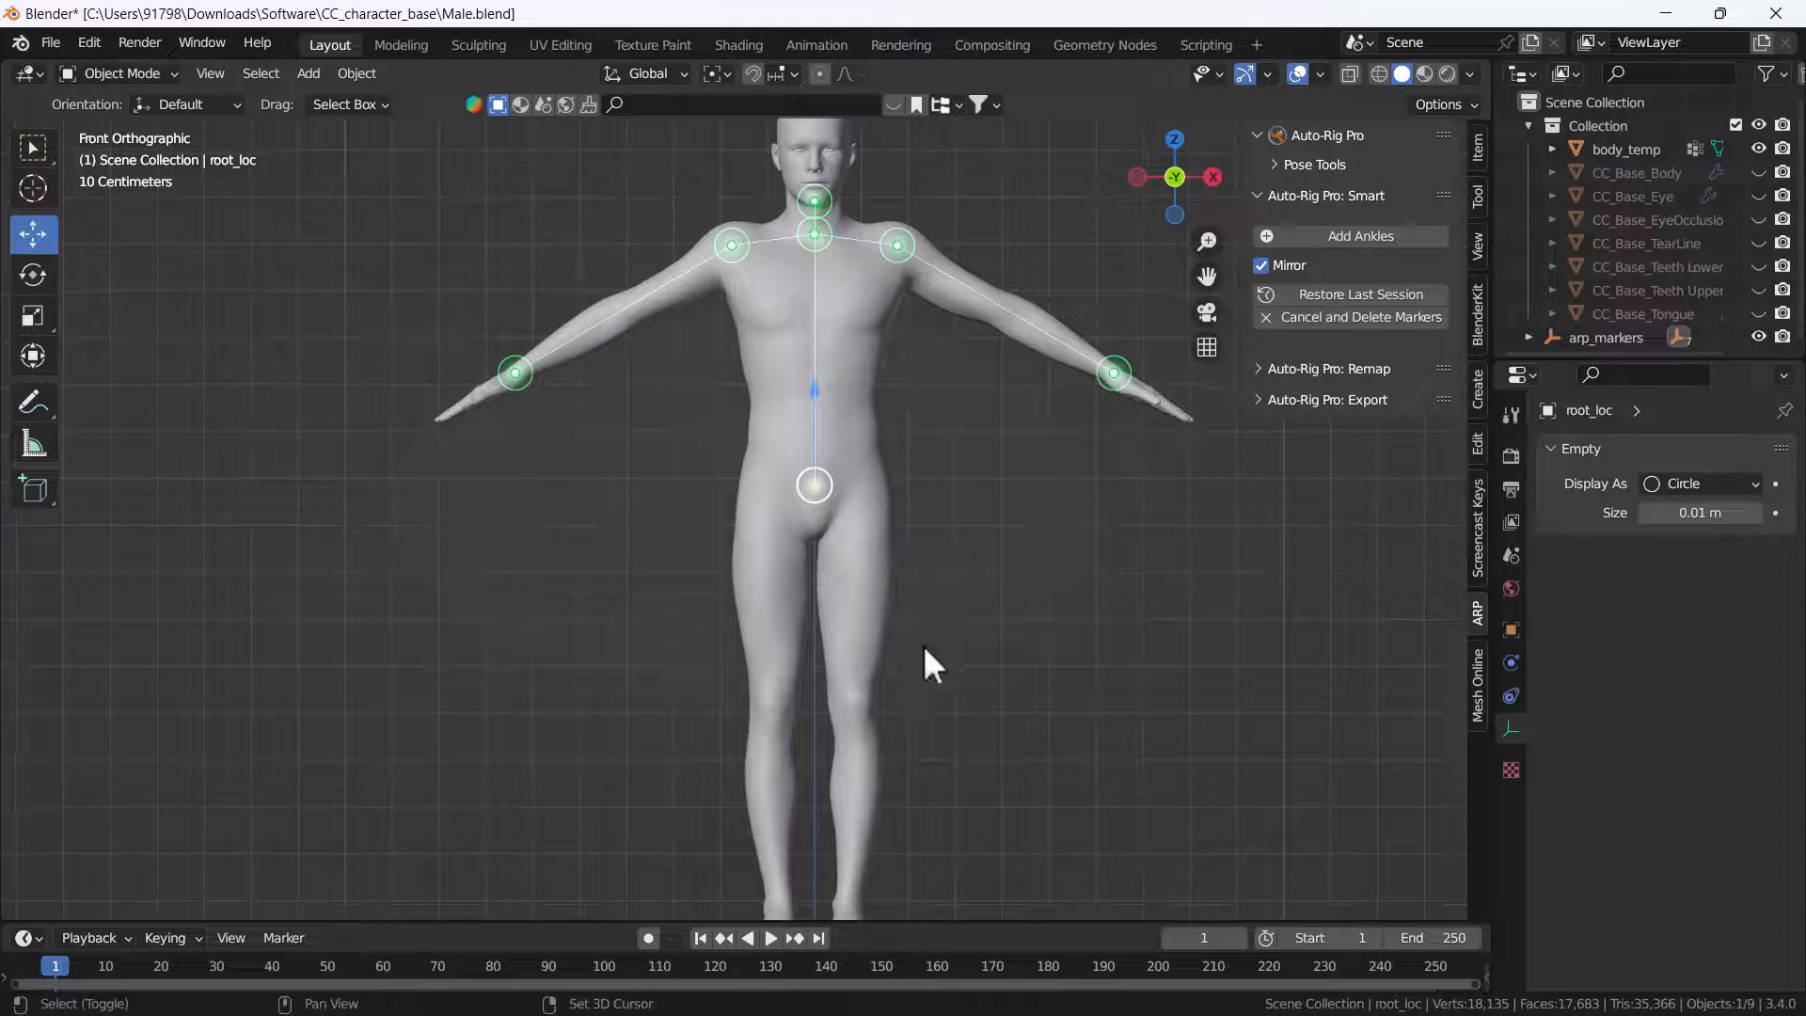
{"action": "middle_click_drag", "start_coordinate": [923, 645], "coordinate": [881, 408], "text": "shift"}
{"action": "left_click", "coordinate": [1265, 235]}
{"action": "left_click", "coordinate": [809, 674]}
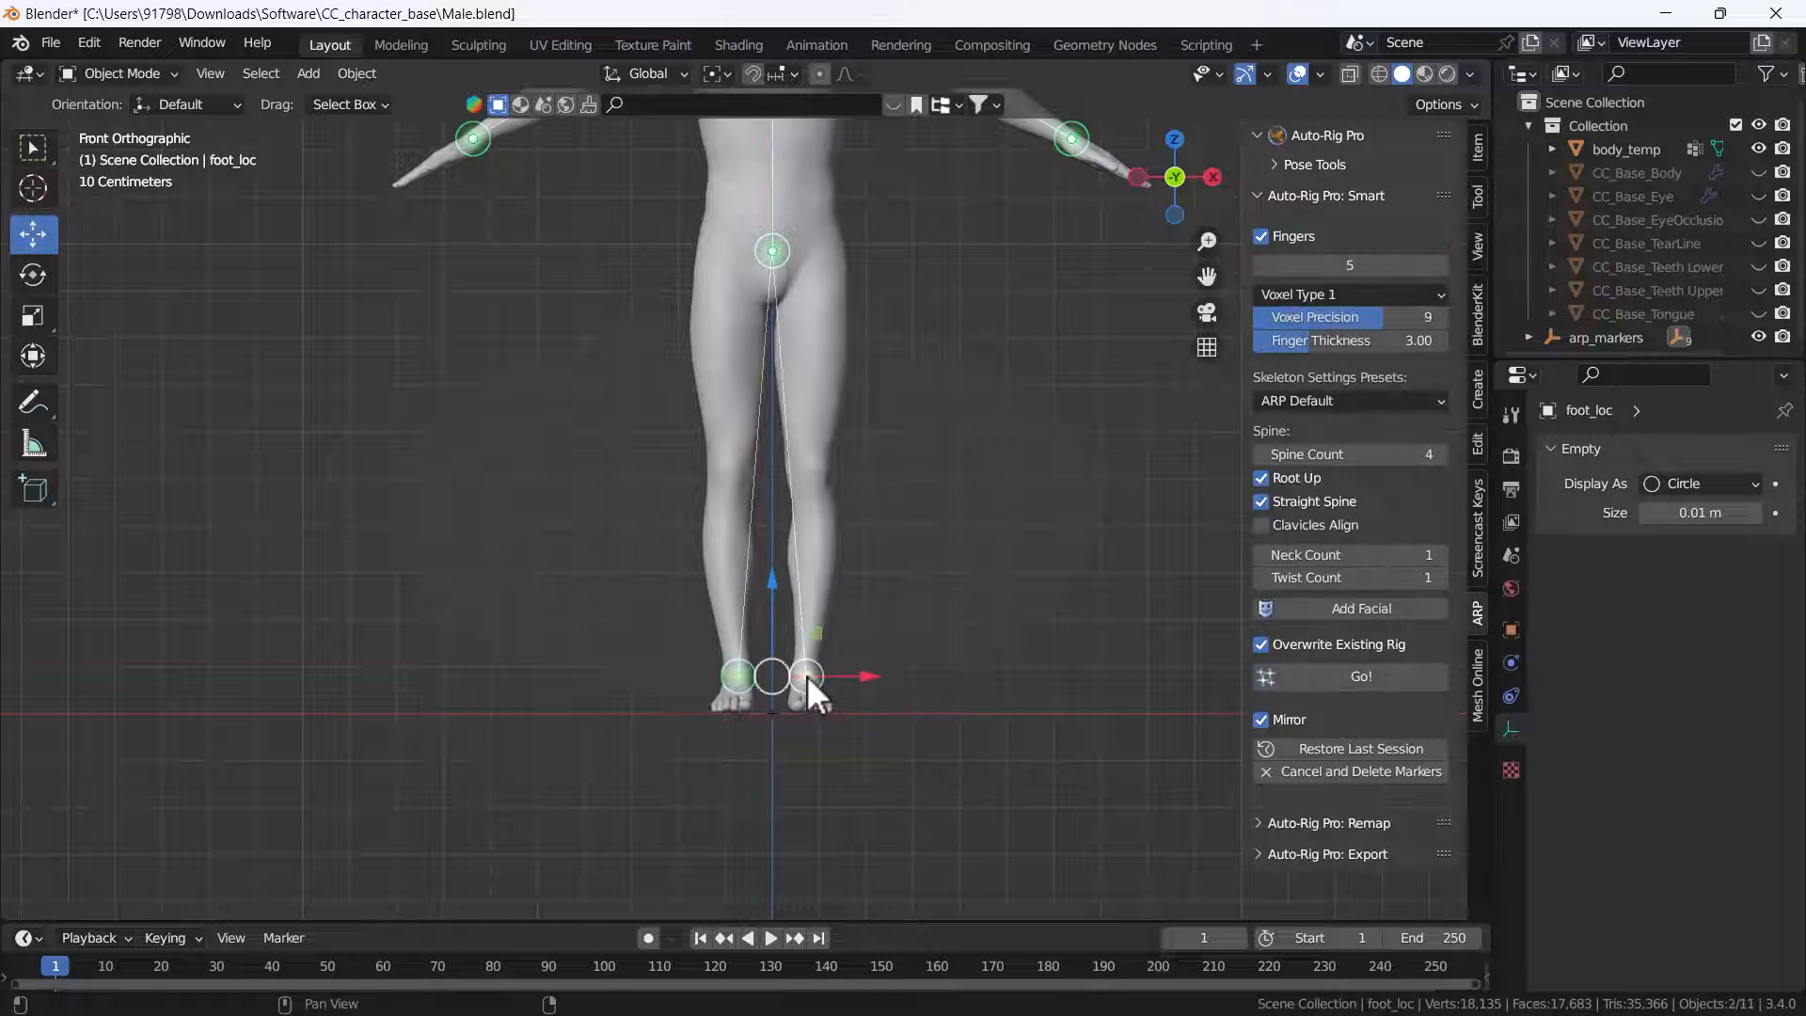
Step: Move the shoulder markers back to the middle of the shoulders in the top view
{"action": "key", "text": "grave"}
{"action": "left_click", "coordinate": [991, 608]}
{"action": "middle_click_drag", "start_coordinate": [843, 564], "coordinate": [793, 649], "text": "shift"}
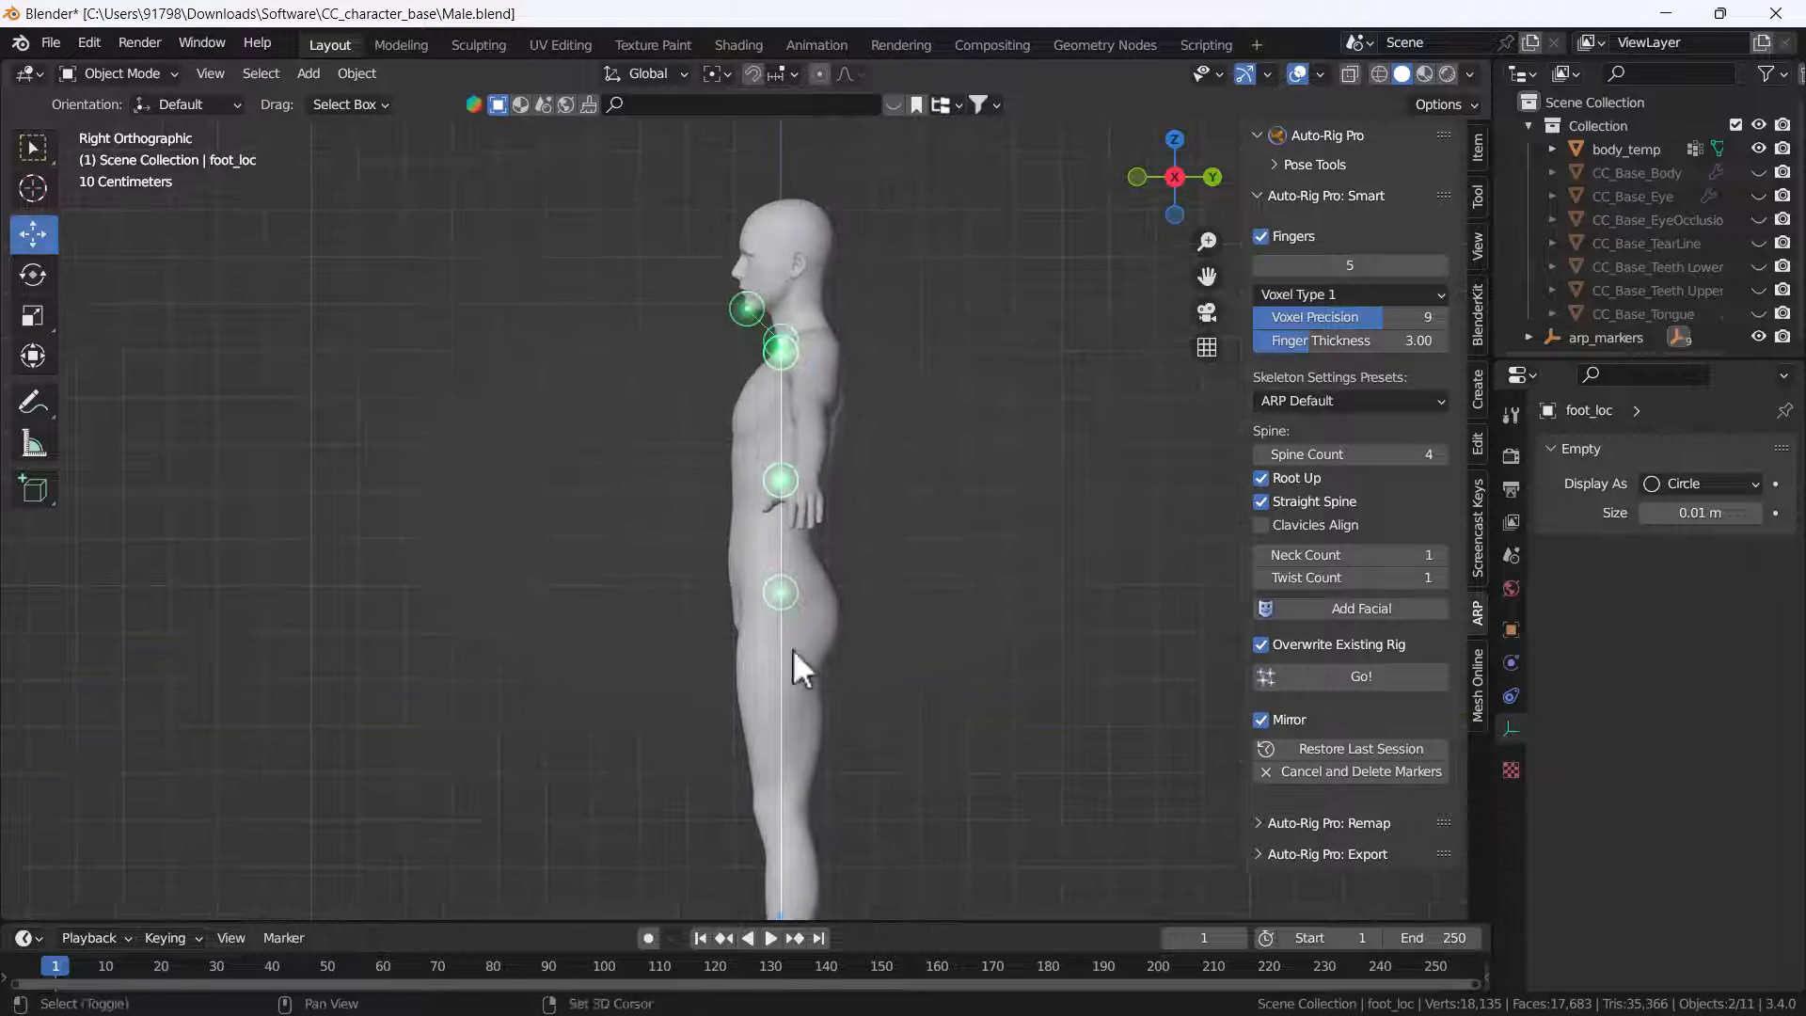
{"action": "key", "text": "grave"}
{"action": "left_click", "coordinate": [872, 280]}
{"action": "middle_click_drag", "start_coordinate": [822, 724], "coordinate": [843, 374], "text": "shift"}
{"action": "middle_click_drag", "start_coordinate": [943, 685], "coordinate": [826, 521], "text": "shift"}
{"action": "scroll", "coordinate": [826, 521], "scroll_direction": "up", "scroll_amount": 6}
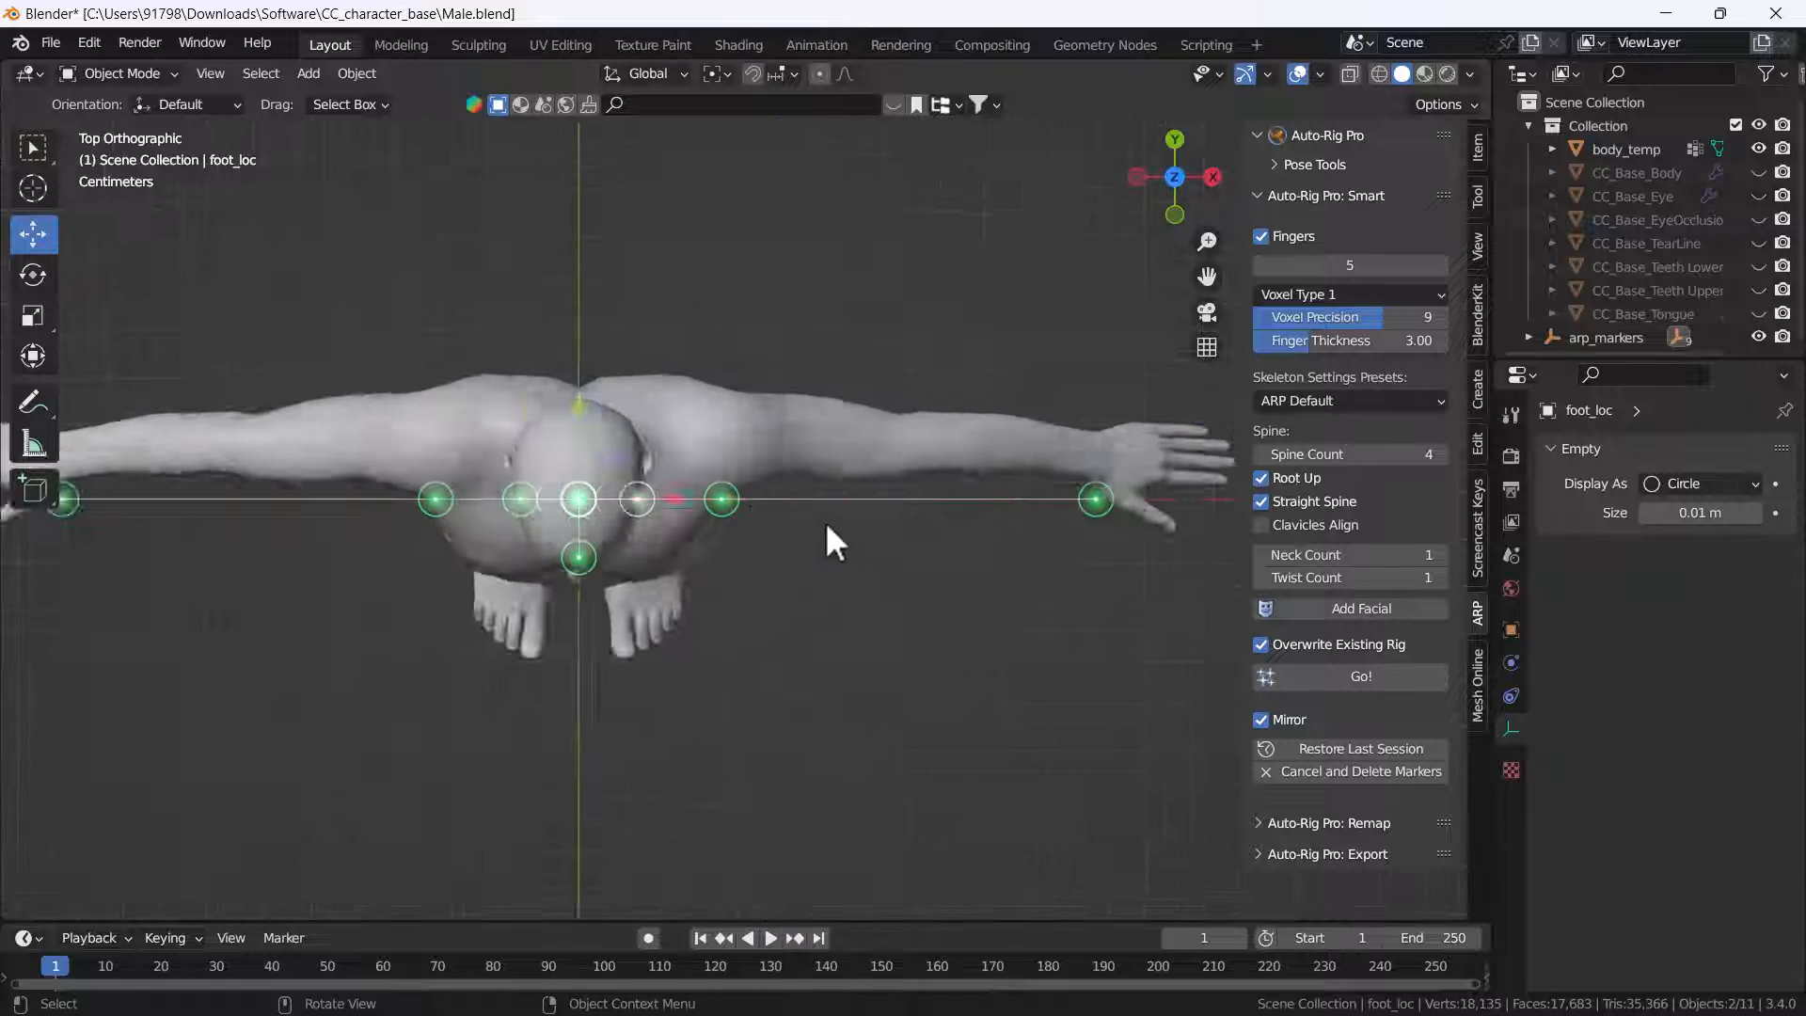
{"action": "middle_click_drag", "start_coordinate": [670, 408], "coordinate": [606, 454], "text": "shift"}
{"action": "left_click_drag", "start_coordinate": [606, 453], "coordinate": [693, 573]}
{"action": "left_click", "coordinate": [646, 535]}
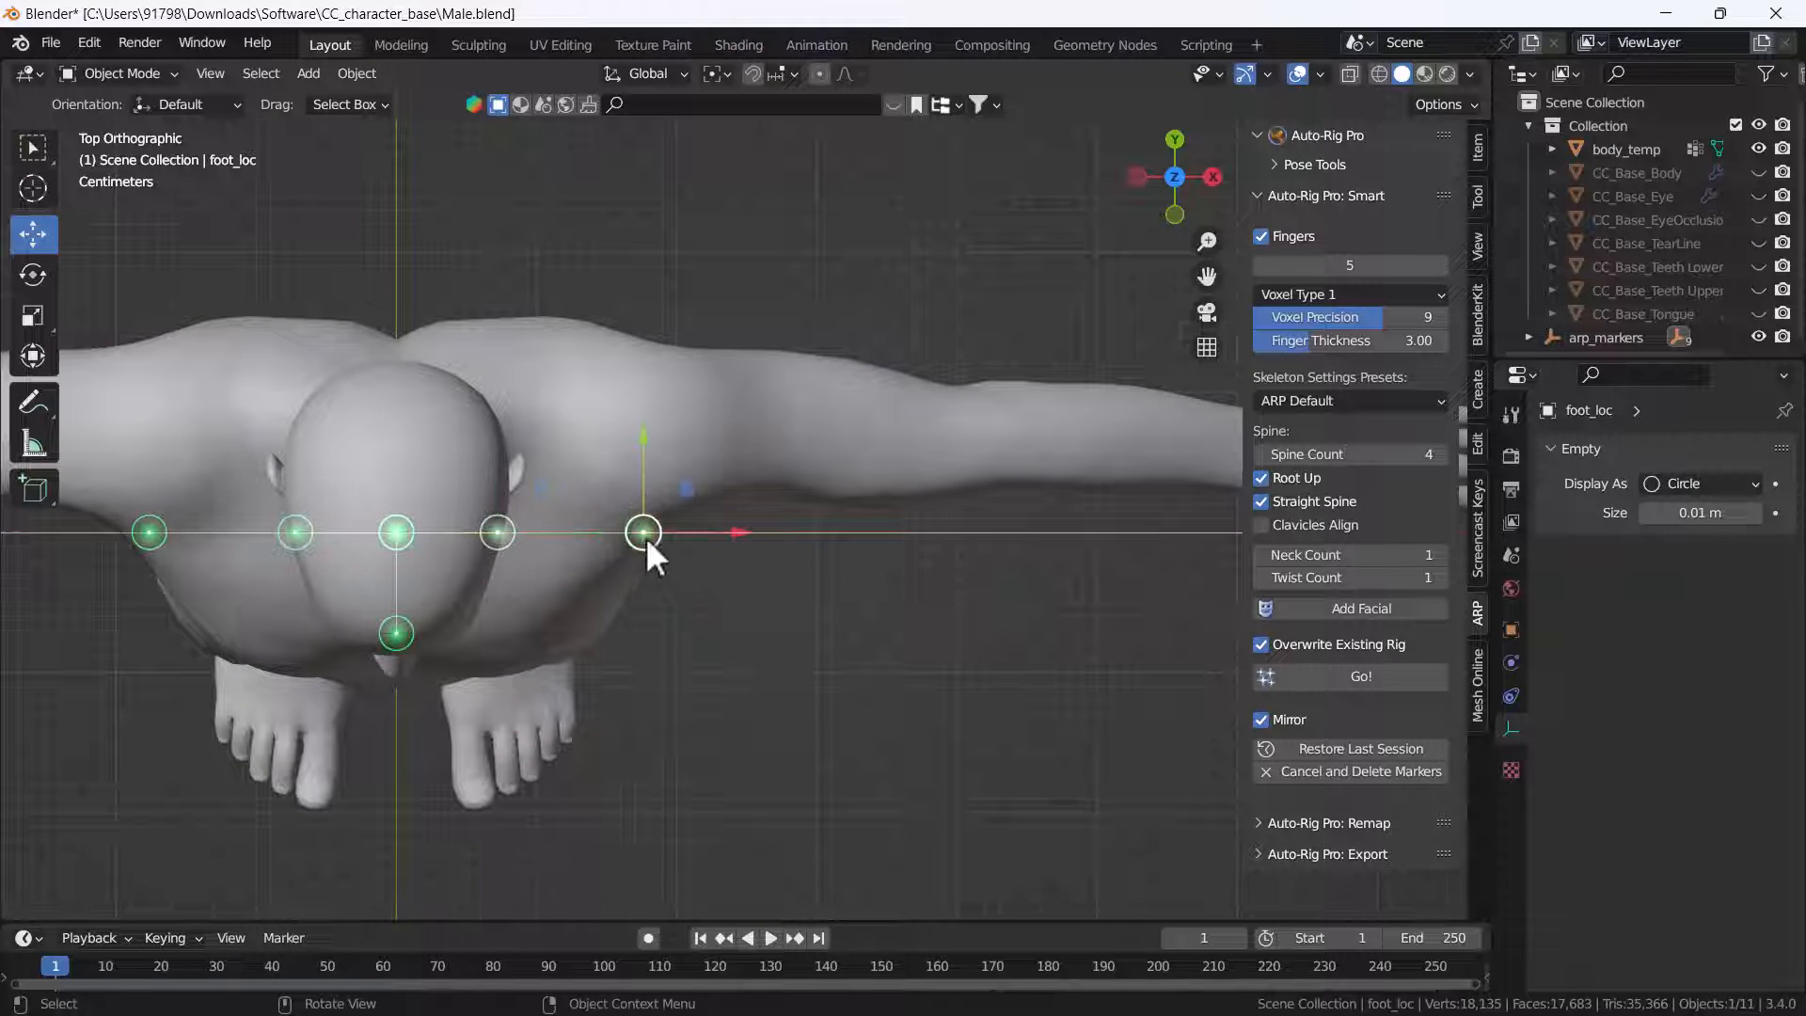
{"action": "left_click_drag", "start_coordinate": [647, 464], "coordinate": [642, 367]}
Step: Move the wrist markers back to the middle of the wrists in the top view
{"action": "middle_click_drag", "start_coordinate": [748, 527], "coordinate": [412, 533], "text": "shift"}
{"action": "left_click_drag", "start_coordinate": [893, 482], "coordinate": [1012, 602]}
{"action": "left_click_drag", "start_coordinate": [961, 443], "coordinate": [959, 370]}
Step: Move the ankle markers slightly back to centre them on the ankles in the right side view
{"action": "scroll", "coordinate": [649, 611], "scroll_direction": "down", "scroll_amount": 4}
{"action": "middle_click_drag", "start_coordinate": [630, 623], "coordinate": [829, 579], "text": "shift"}
{"action": "middle_click_drag", "start_coordinate": [620, 469], "coordinate": [729, 461], "text": "shift"}
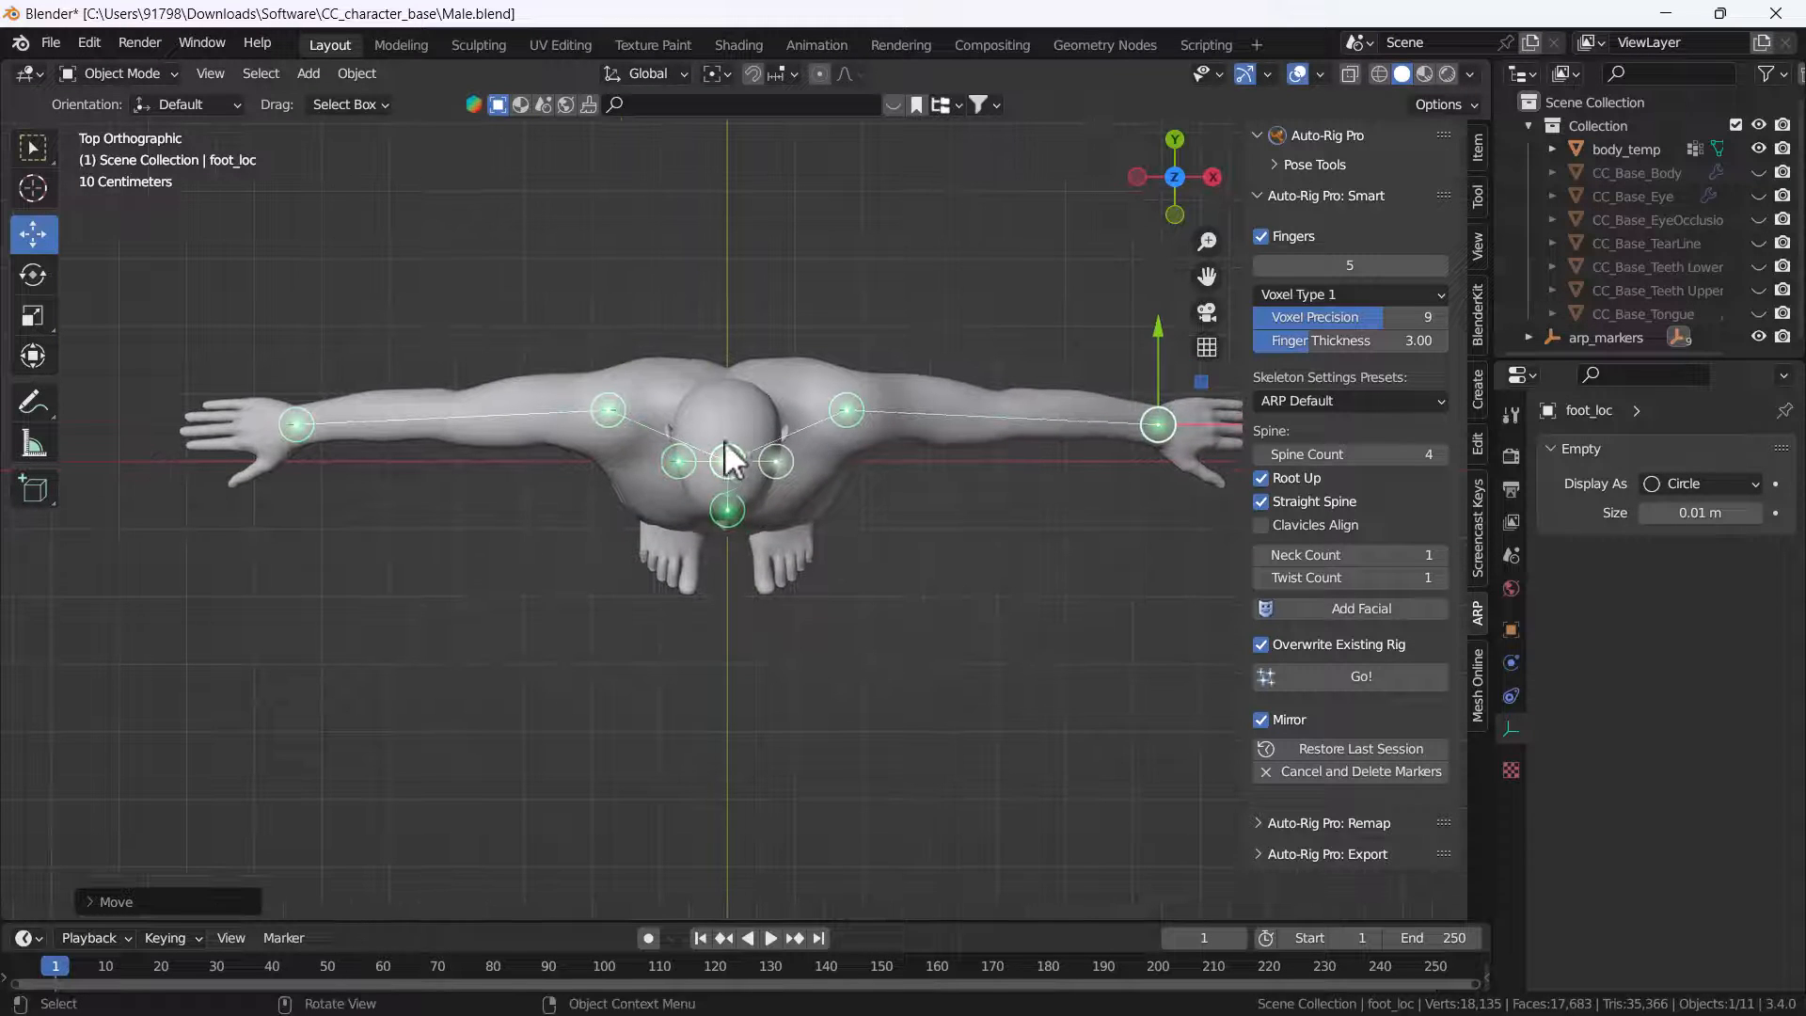
{"action": "key", "text": "grave"}
{"action": "left_click", "coordinate": [995, 613]}
{"action": "scroll", "coordinate": [781, 747], "scroll_direction": "down", "scroll_amount": 3}
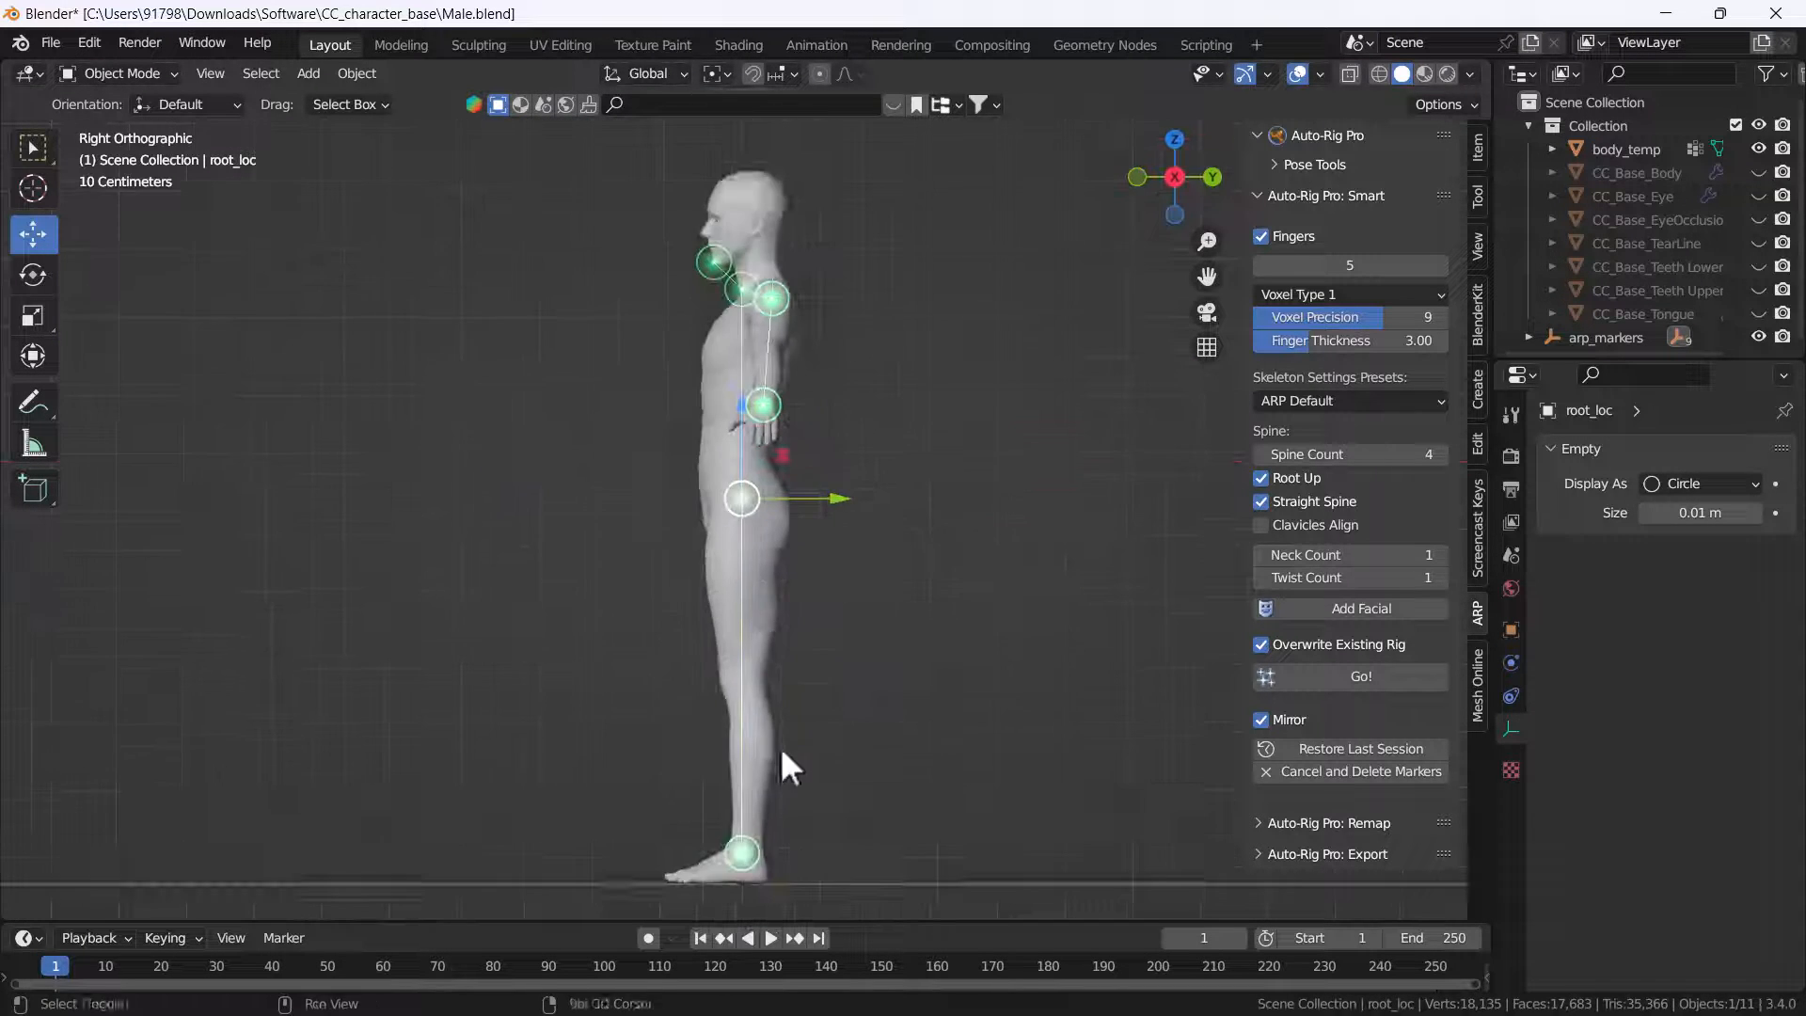
{"action": "scroll", "coordinate": [715, 611], "scroll_direction": "up", "scroll_amount": 4}
{"action": "scroll", "coordinate": [771, 607], "scroll_direction": "up", "scroll_amount": 3}
{"action": "mouse_move", "coordinate": [778, 625]}
{"action": "left_mouse_down"}
{"action": "mouse_move", "coordinate": [817, 630]}
{"action": "mouse_move", "coordinate": [793, 629]}
{"action": "left_mouse_up"}
Step: Raise the spine root marker slightly at the pelvis in the front view
{"action": "scroll", "coordinate": [800, 573], "scroll_direction": "down", "scroll_amount": 6}
{"action": "middle_click_drag", "start_coordinate": [635, 212], "coordinate": [635, 508], "text": "shift"}
{"action": "key", "text": "grave"}
{"action": "left_click", "coordinate": [513, 433]}
{"action": "scroll", "coordinate": [820, 499], "scroll_direction": "down", "scroll_amount": 1}
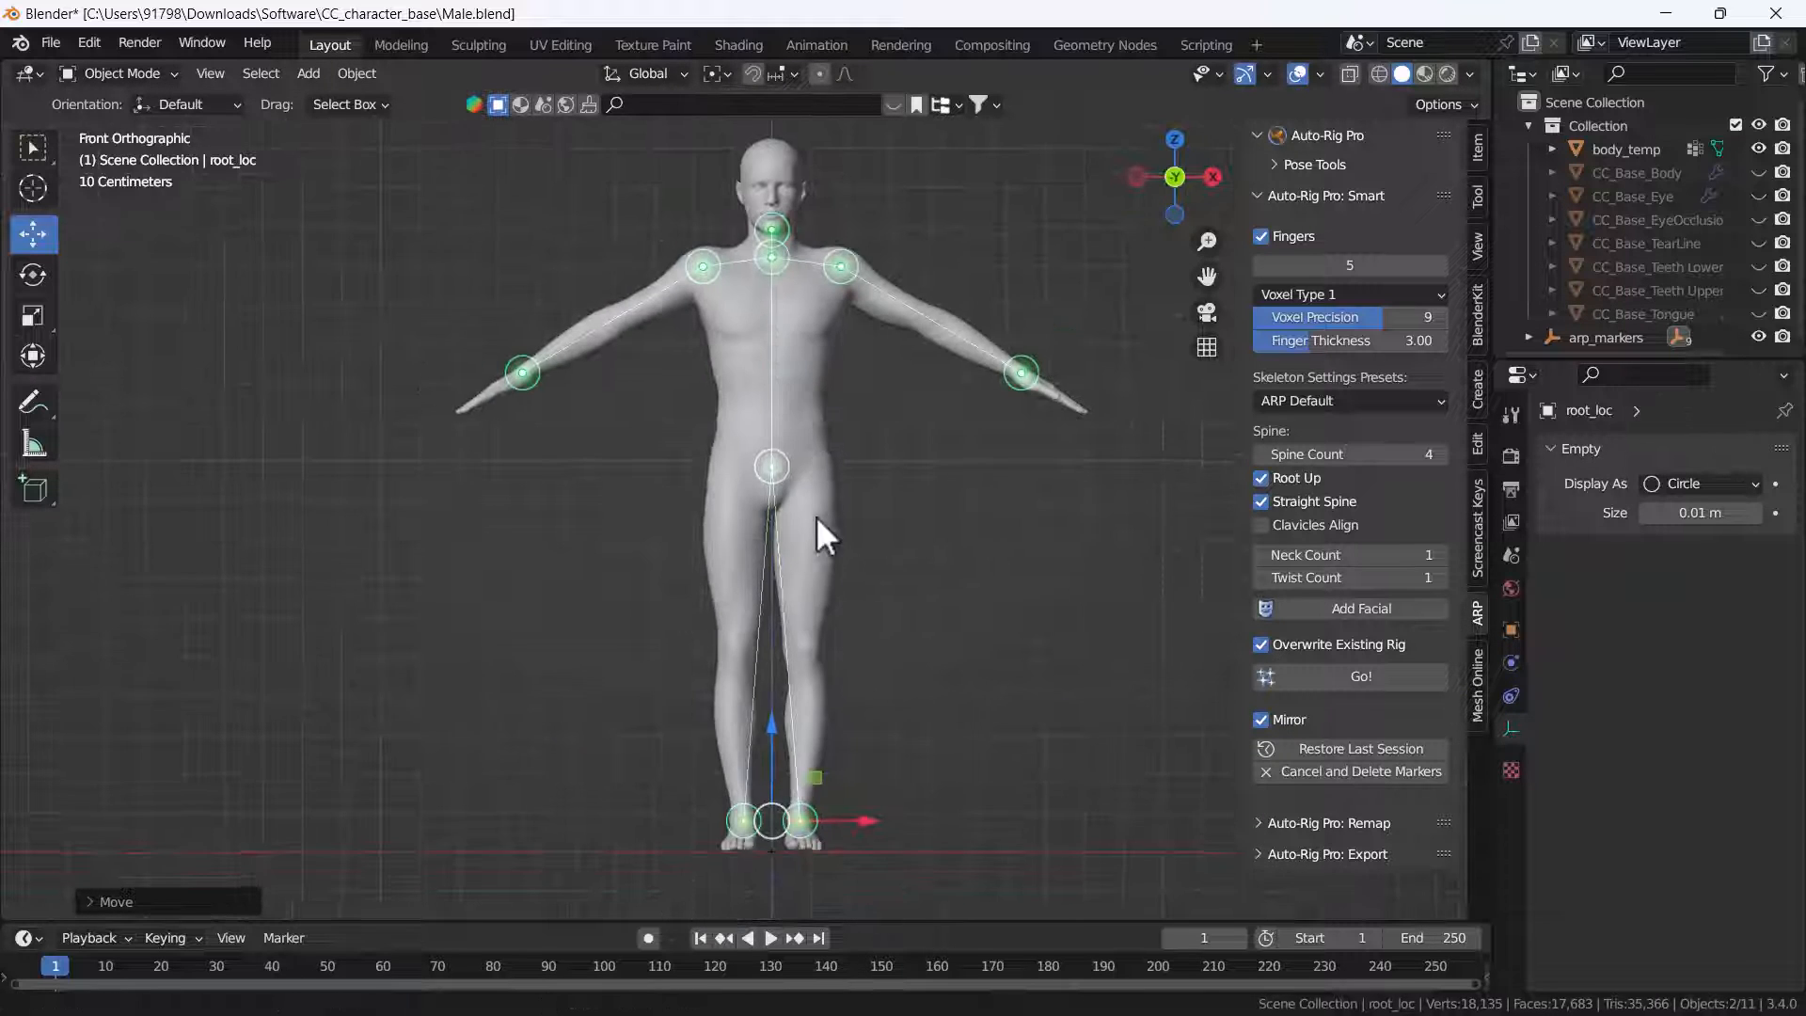
{"action": "middle_click_drag", "start_coordinate": [816, 515], "coordinate": [814, 647], "text": "shift"}
{"action": "left_click_drag", "start_coordinate": [649, 520], "coordinate": [842, 686]}
{"action": "left_click_drag", "start_coordinate": [771, 531], "coordinate": [771, 516]}
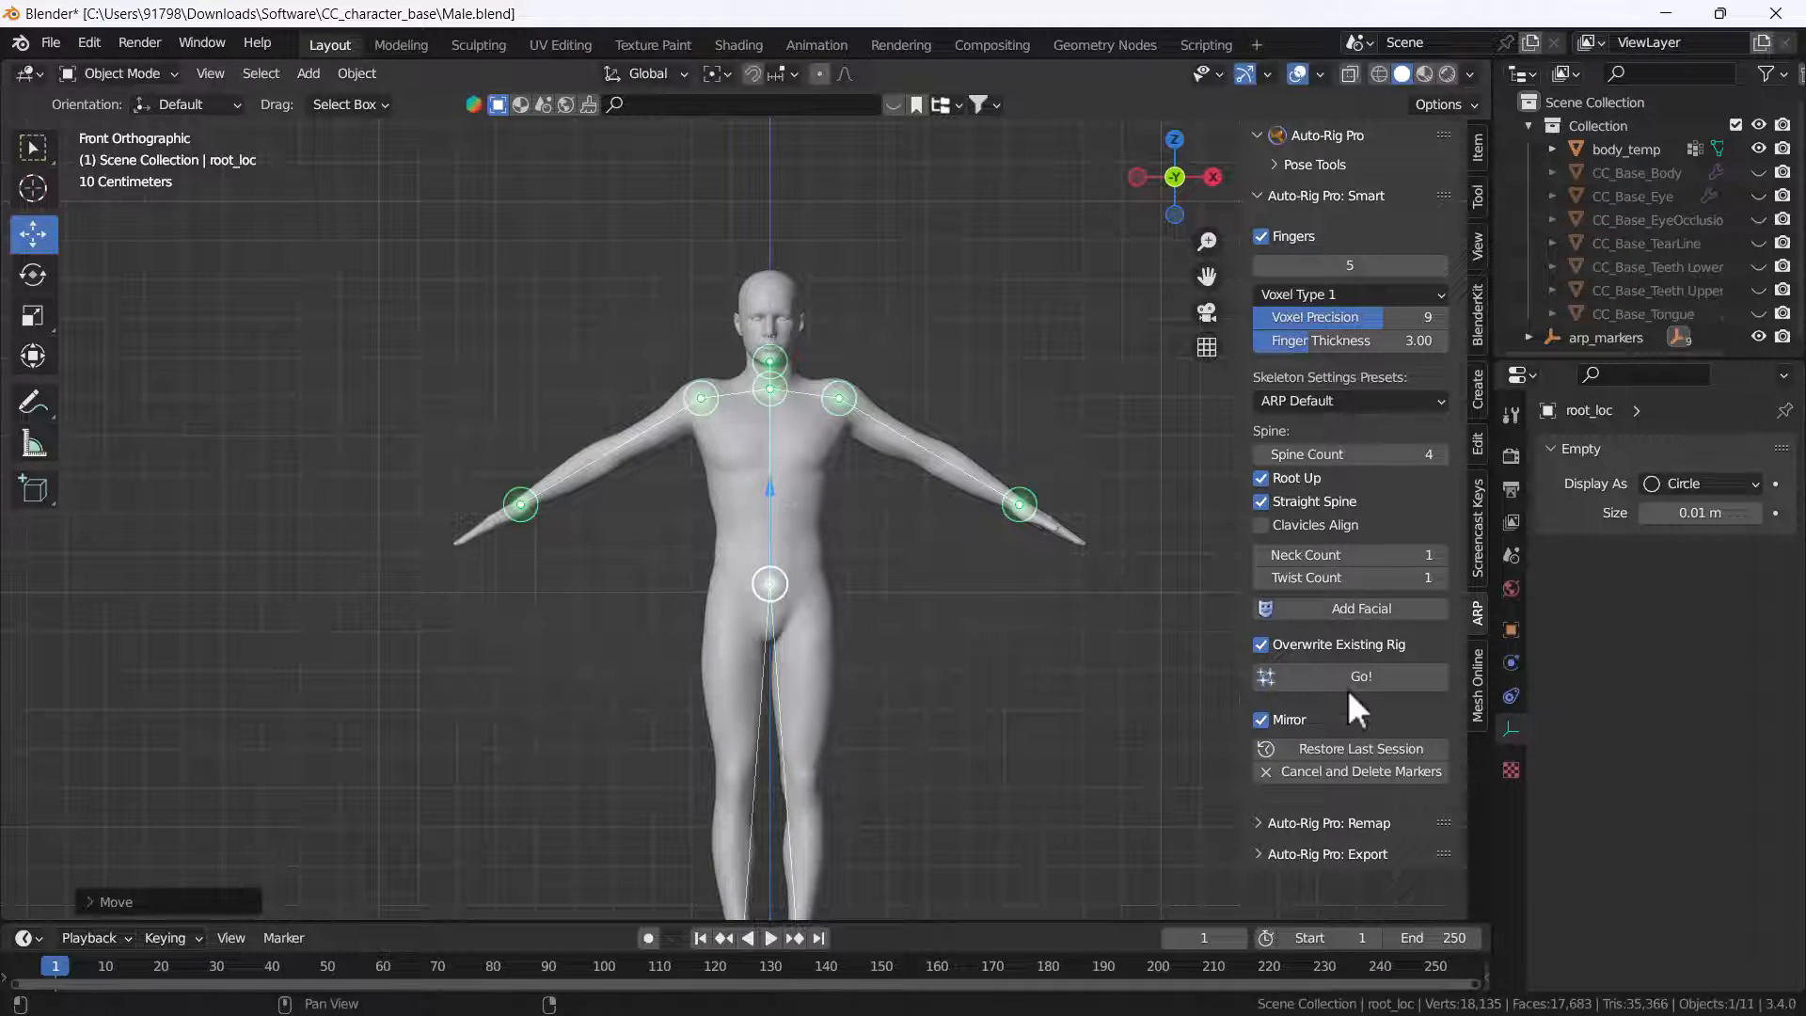
Step: Add the facial markers and shift the eyebrow marker chain outward above the eye
{"action": "left_click", "coordinate": [1362, 608]}
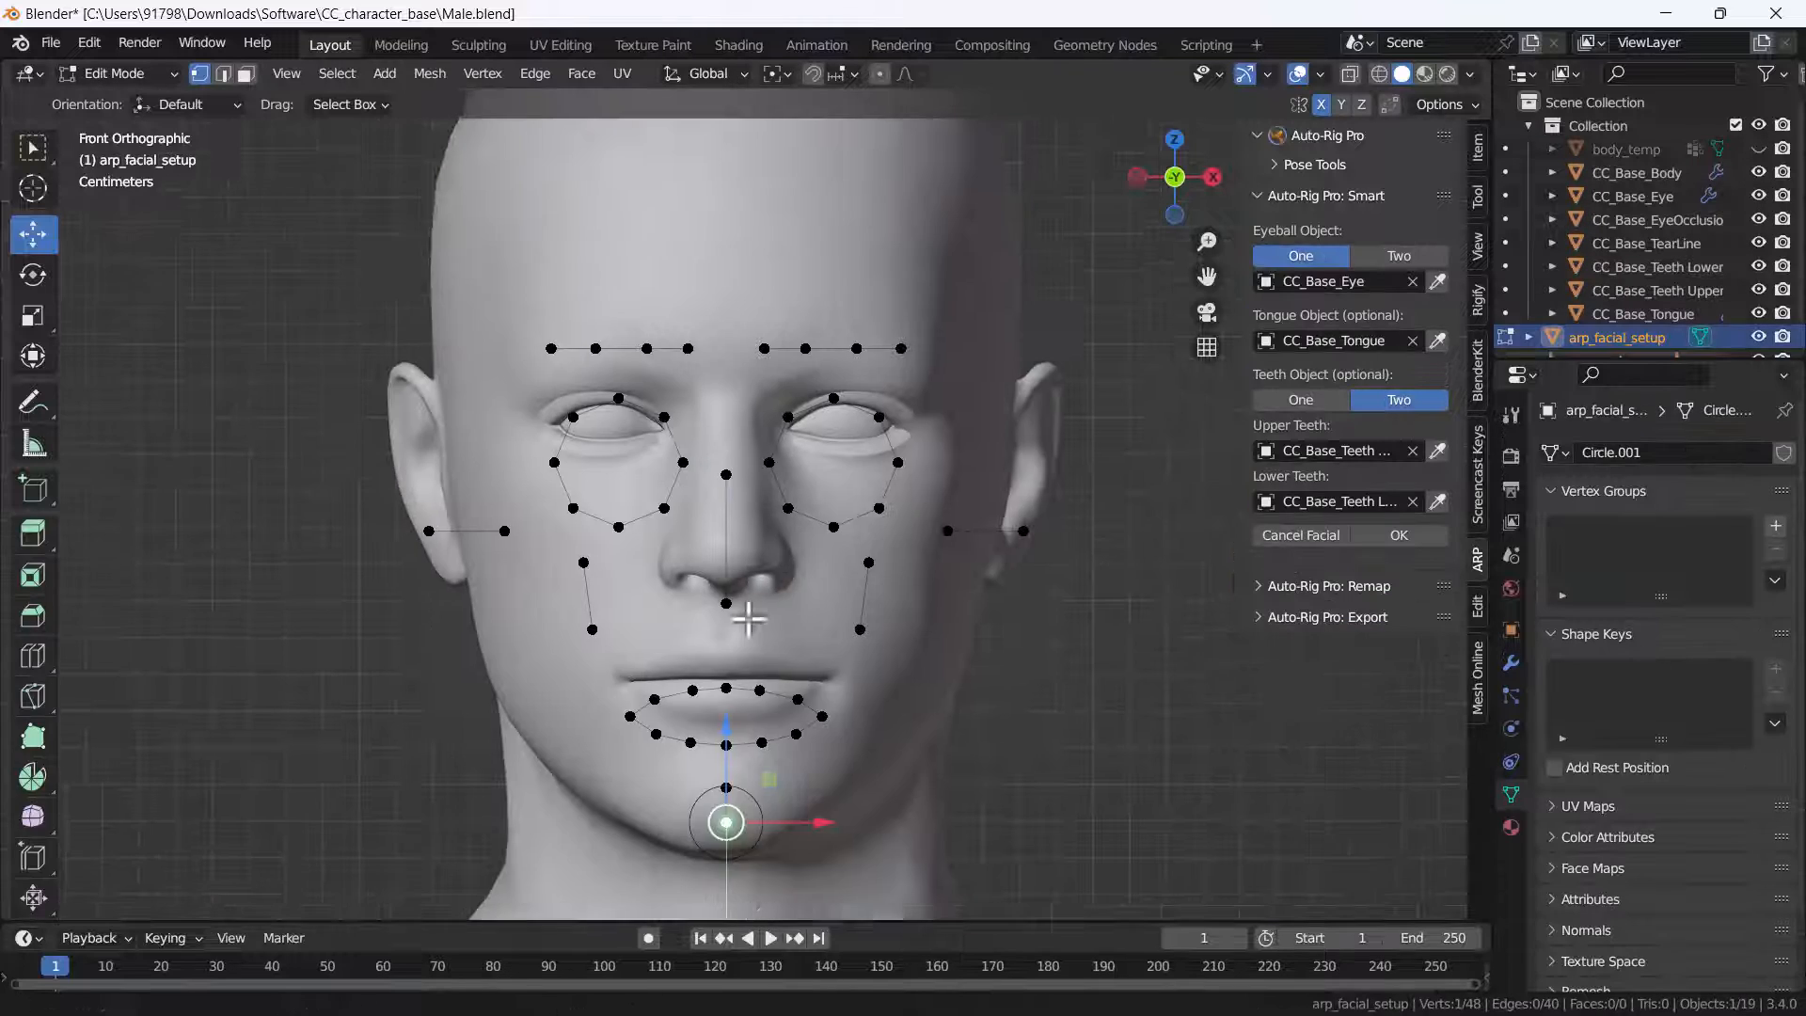
{"action": "scroll", "coordinate": [814, 525], "scroll_direction": "up", "scroll_amount": 1}
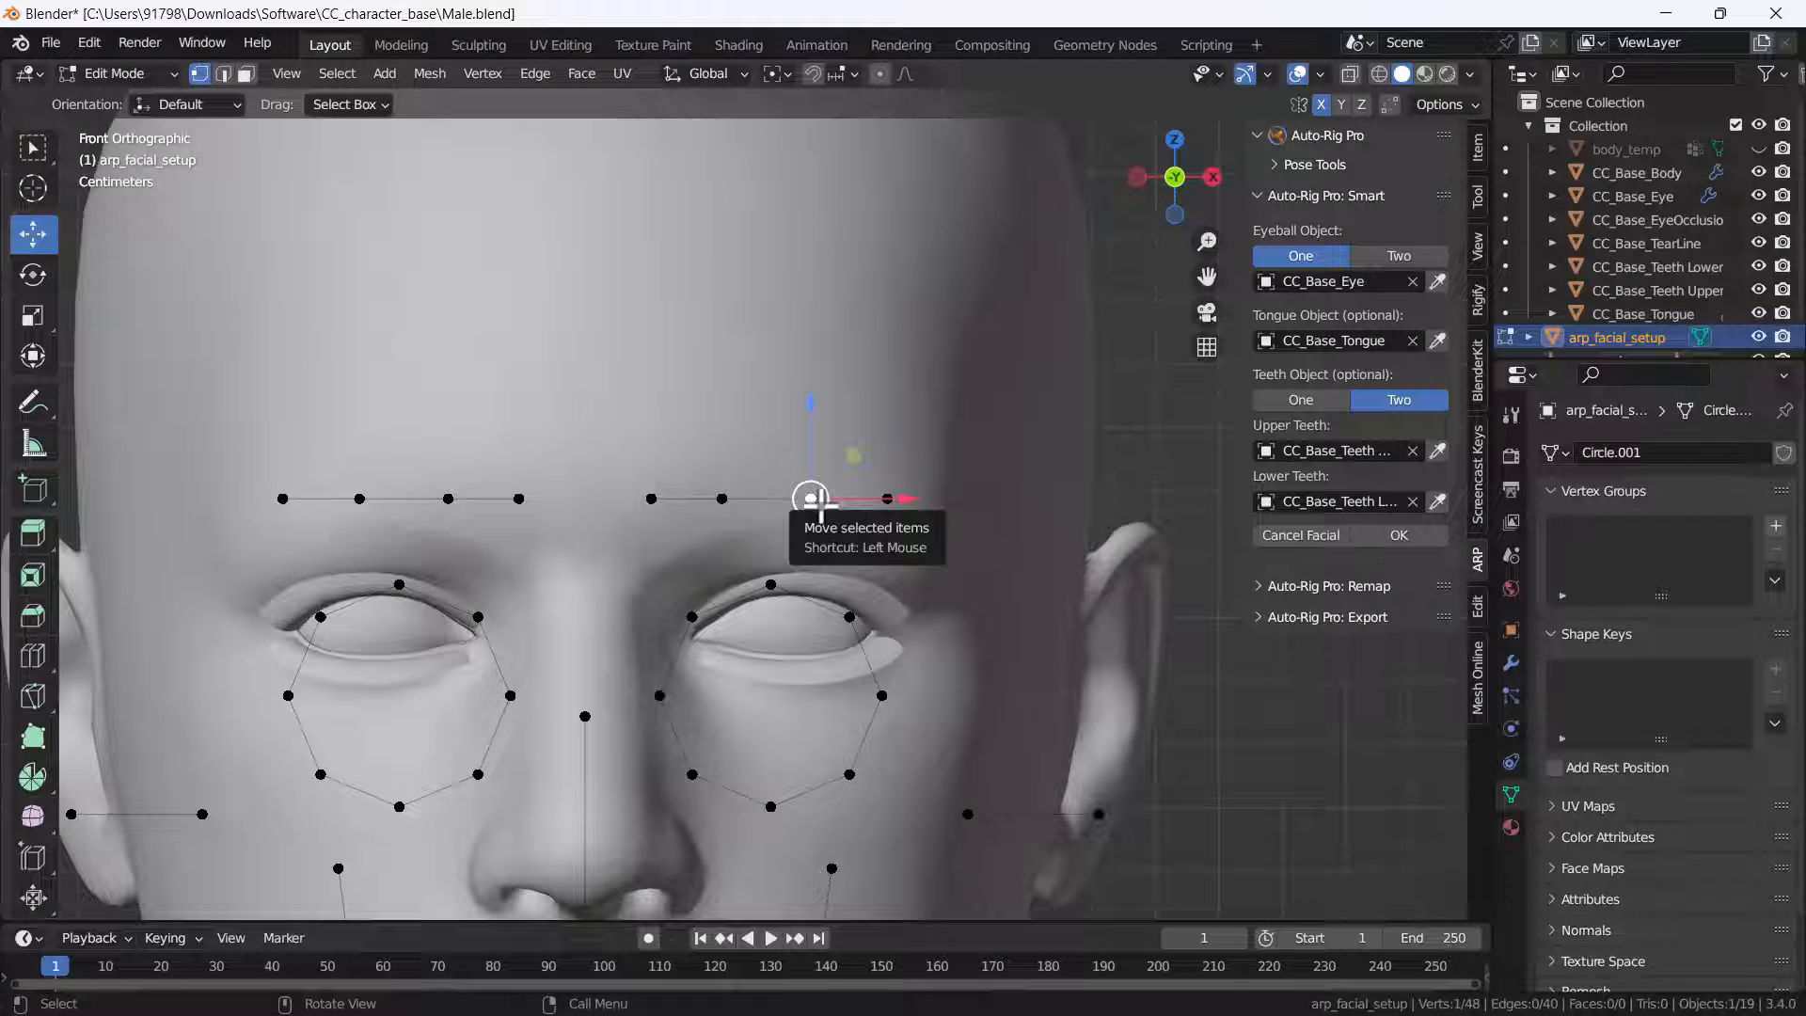
{"action": "key", "text": "l"}
{"action": "left_click_drag", "start_coordinate": [865, 498], "coordinate": [922, 496]}
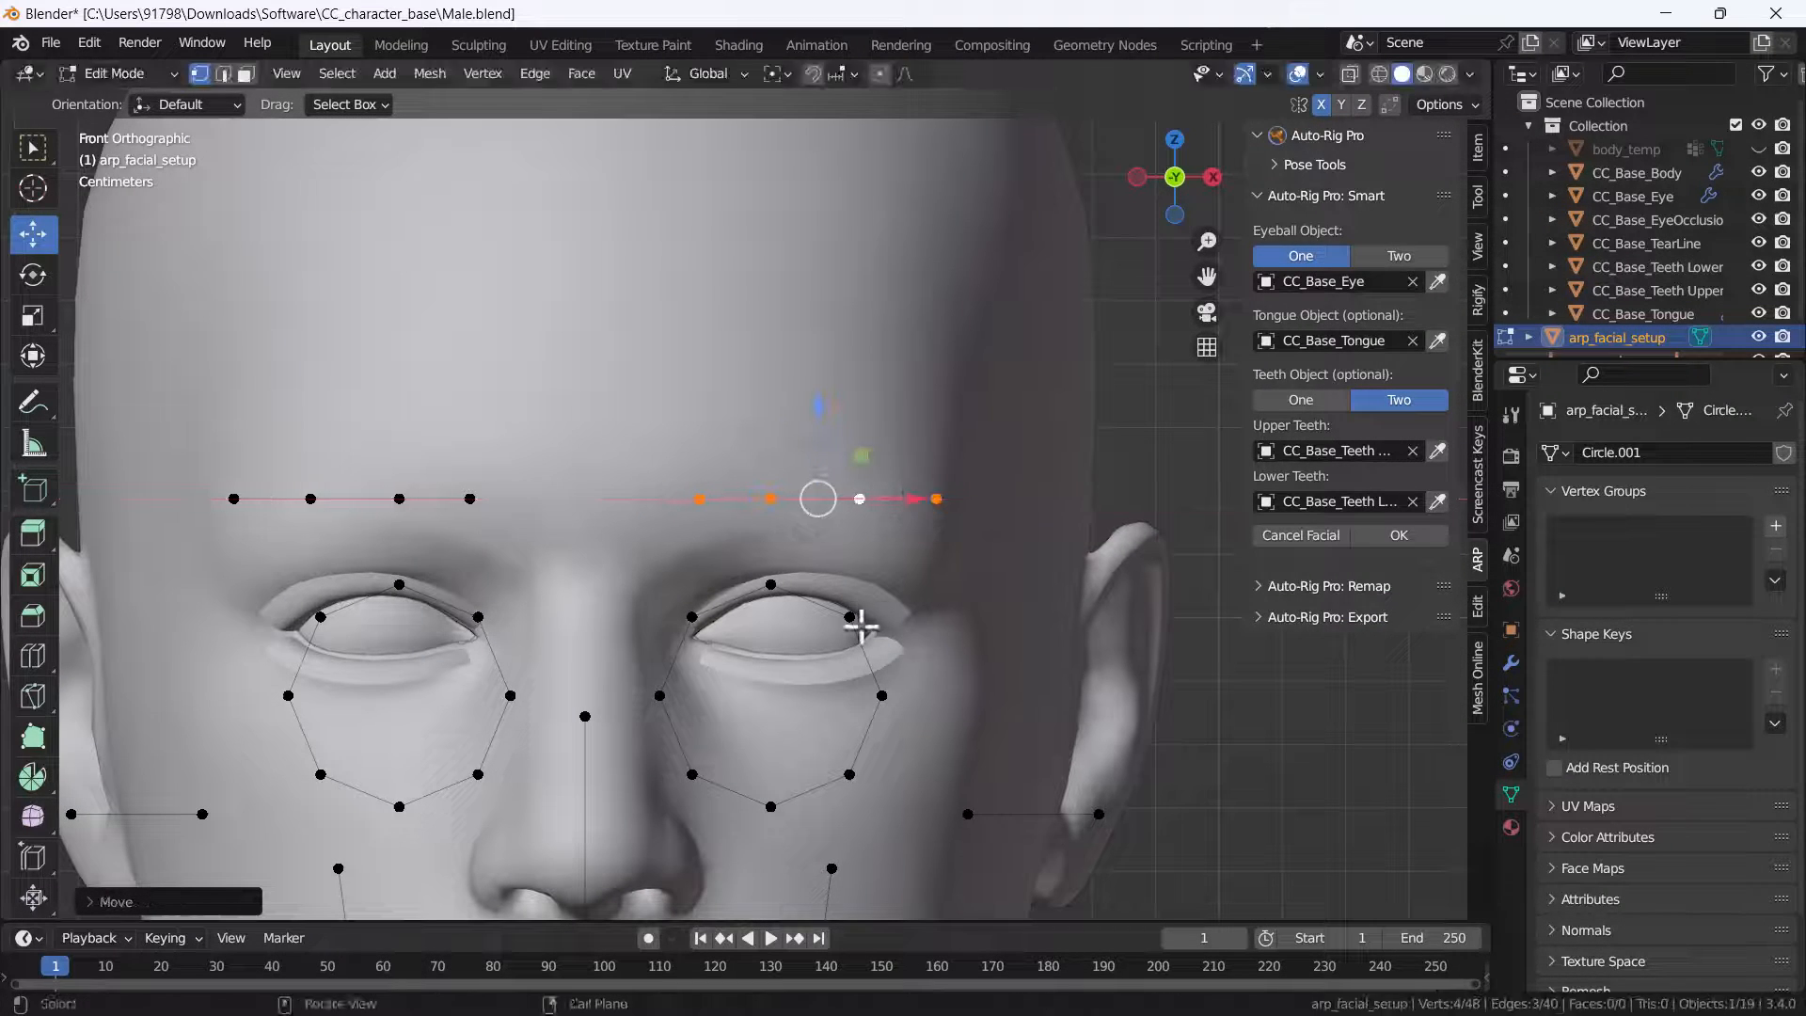
Step: Move the eyelid marker ring over the eye and flatten it along Z
{"action": "middle_click_drag", "start_coordinate": [867, 625], "coordinate": [847, 602], "text": "shift"}
{"action": "mouse_move", "coordinate": [780, 562]}
{"action": "left_mouse_down"}
{"action": "mouse_move", "coordinate": [780, 473]}
{"action": "mouse_move", "coordinate": [806, 541]}
{"action": "left_mouse_up"}
{"action": "scroll", "coordinate": [747, 564], "scroll_direction": "up", "scroll_amount": 4}
{"action": "middle_click_drag", "start_coordinate": [788, 594], "coordinate": [738, 597], "text": "shift"}
{"action": "key", "text": "s"}
{"action": "key", "text": "z"}
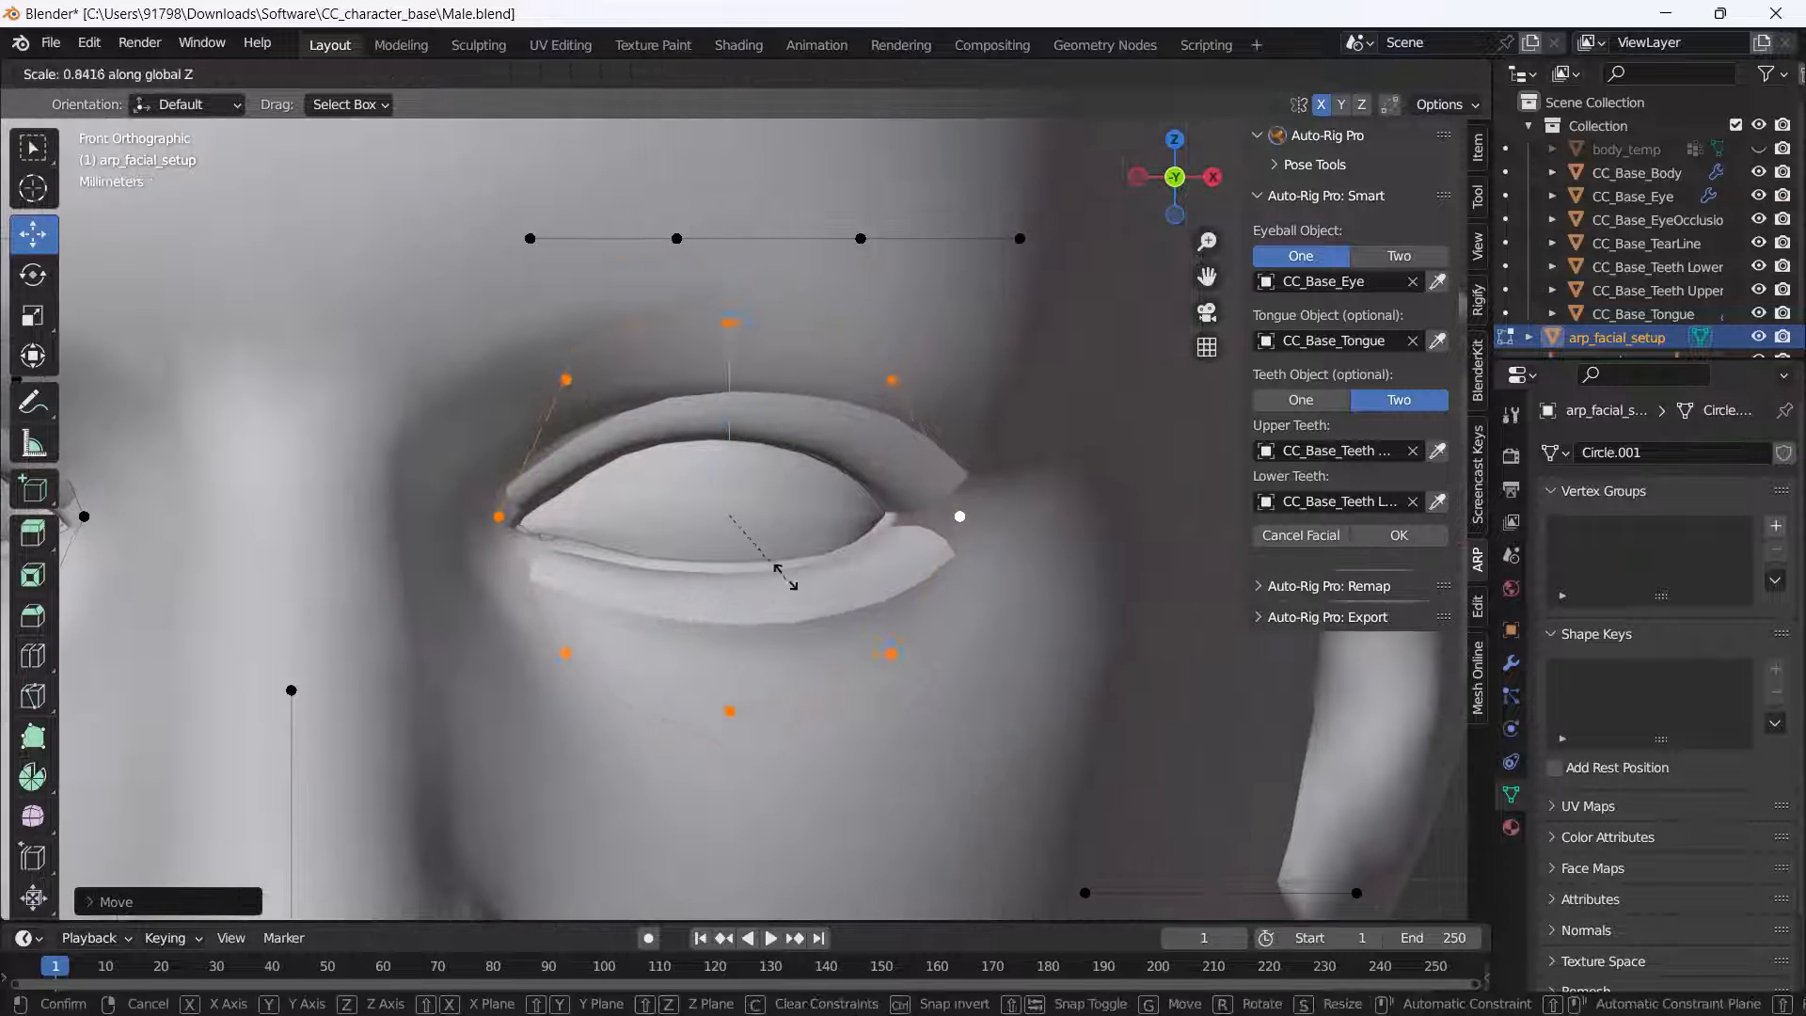
{"action": "left_click", "coordinate": [764, 546]}
Step: Nudge the eyelid marker ring inward, flatten it to about 0.78 along Z and raise it slightly onto the eye opening
{"action": "scroll", "coordinate": [763, 499], "scroll_direction": "up", "scroll_amount": 1}
{"action": "left_click_drag", "start_coordinate": [832, 520], "coordinate": [806, 515]}
{"action": "key", "text": "s"}
{"action": "key", "text": "z"}
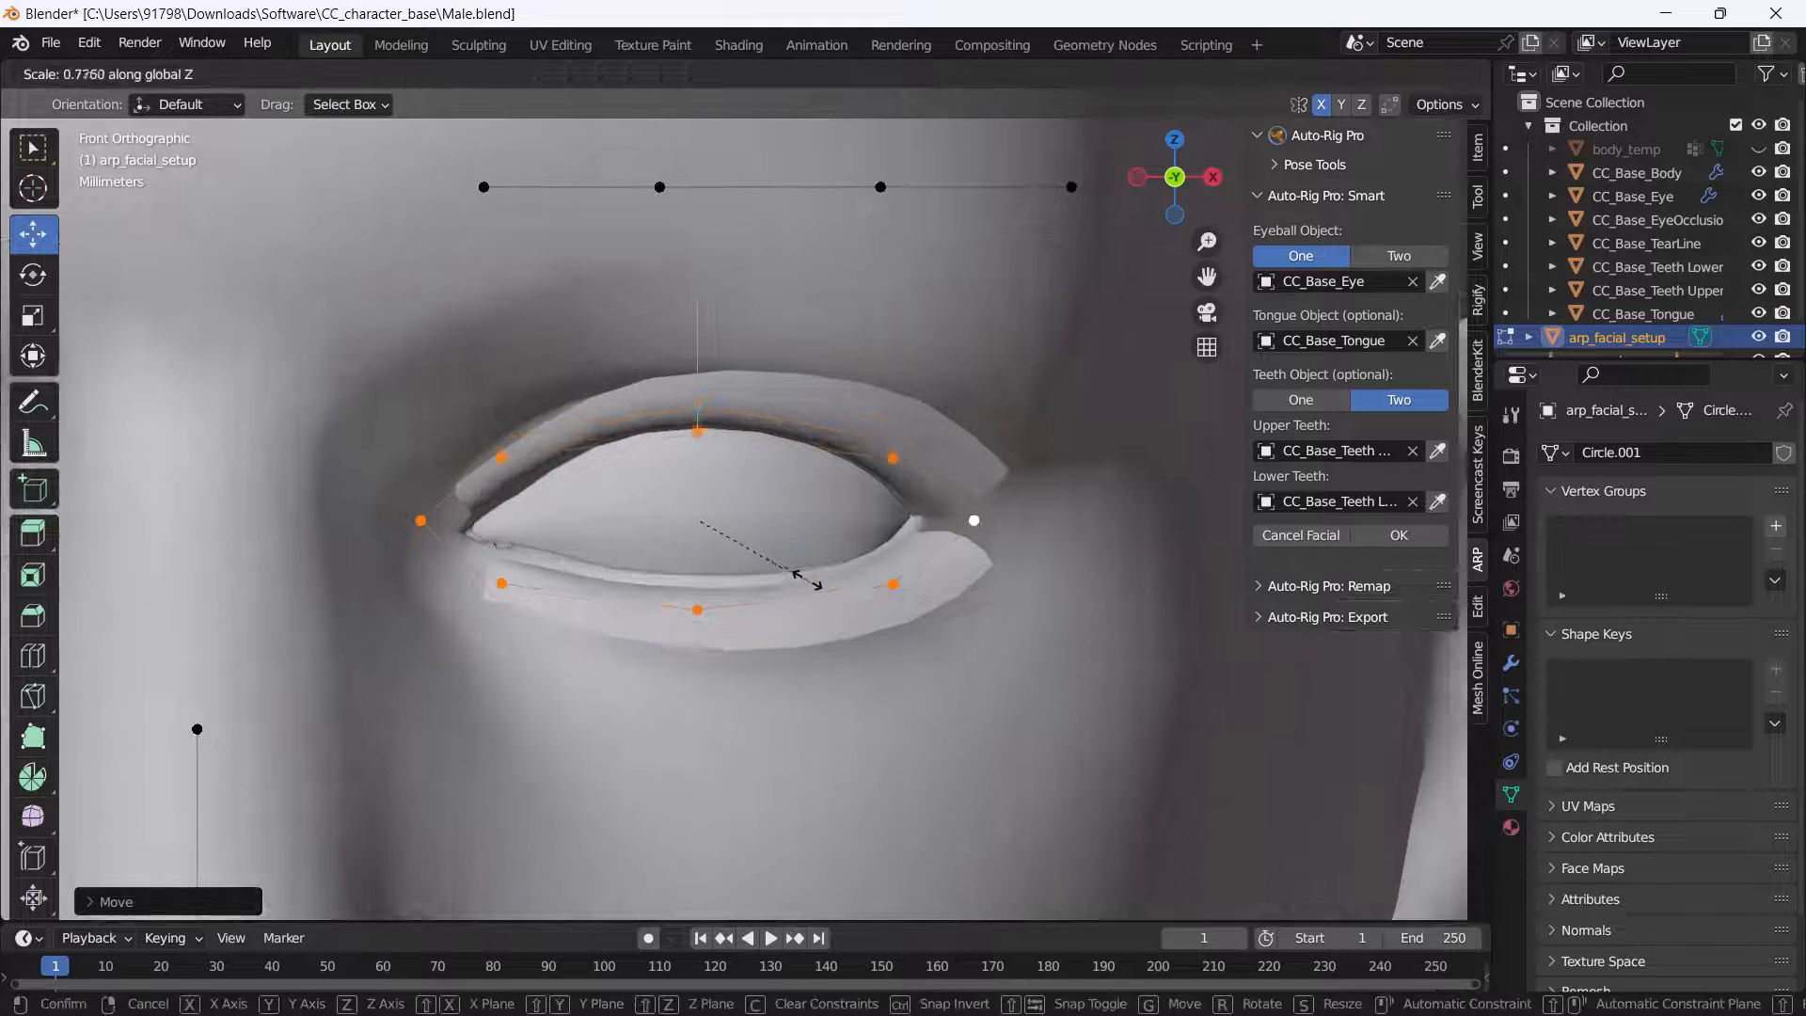
{"action": "left_click", "coordinate": [815, 581]}
{"action": "key", "text": "g"}
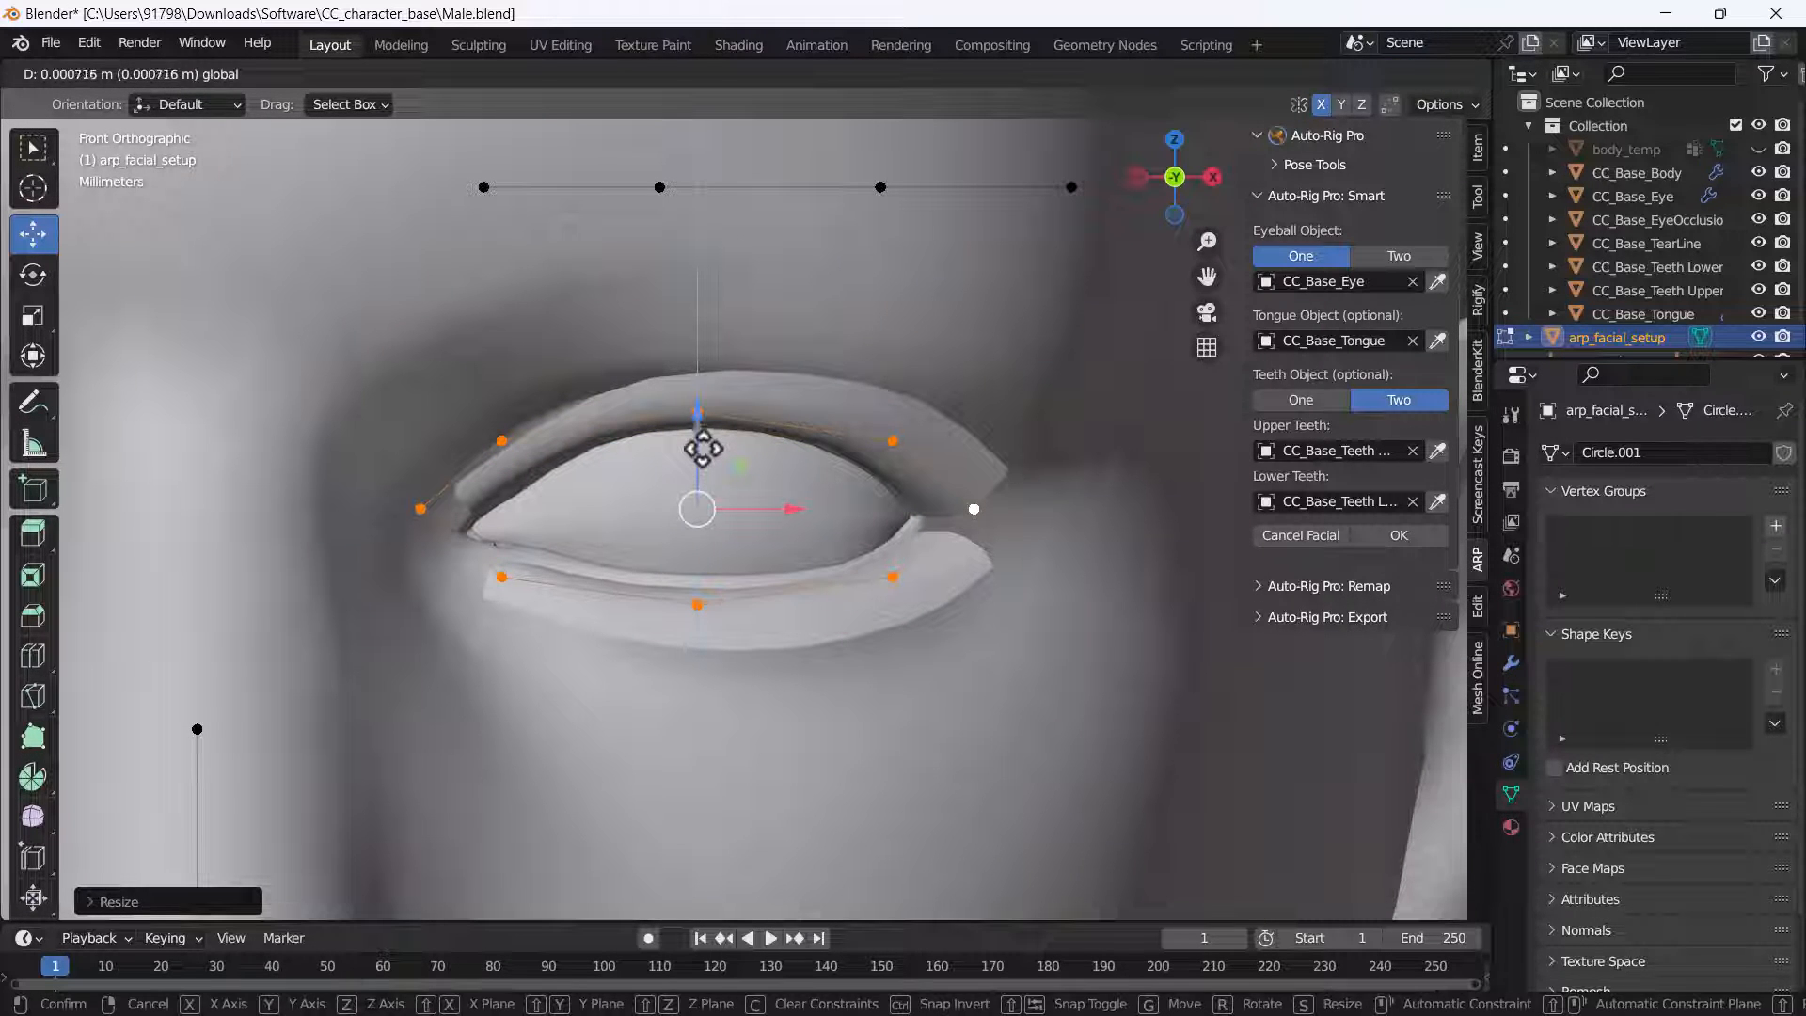
{"action": "left_click", "coordinate": [702, 449]}
Step: Bring the outer eye corner marker inward and pull the outer upper and lower eyelid markers onto the lid edges
{"action": "scroll", "coordinate": [966, 515], "scroll_direction": "up", "scroll_amount": 3}
{"action": "left_click", "coordinate": [977, 507]}
{"action": "key", "text": "g"}
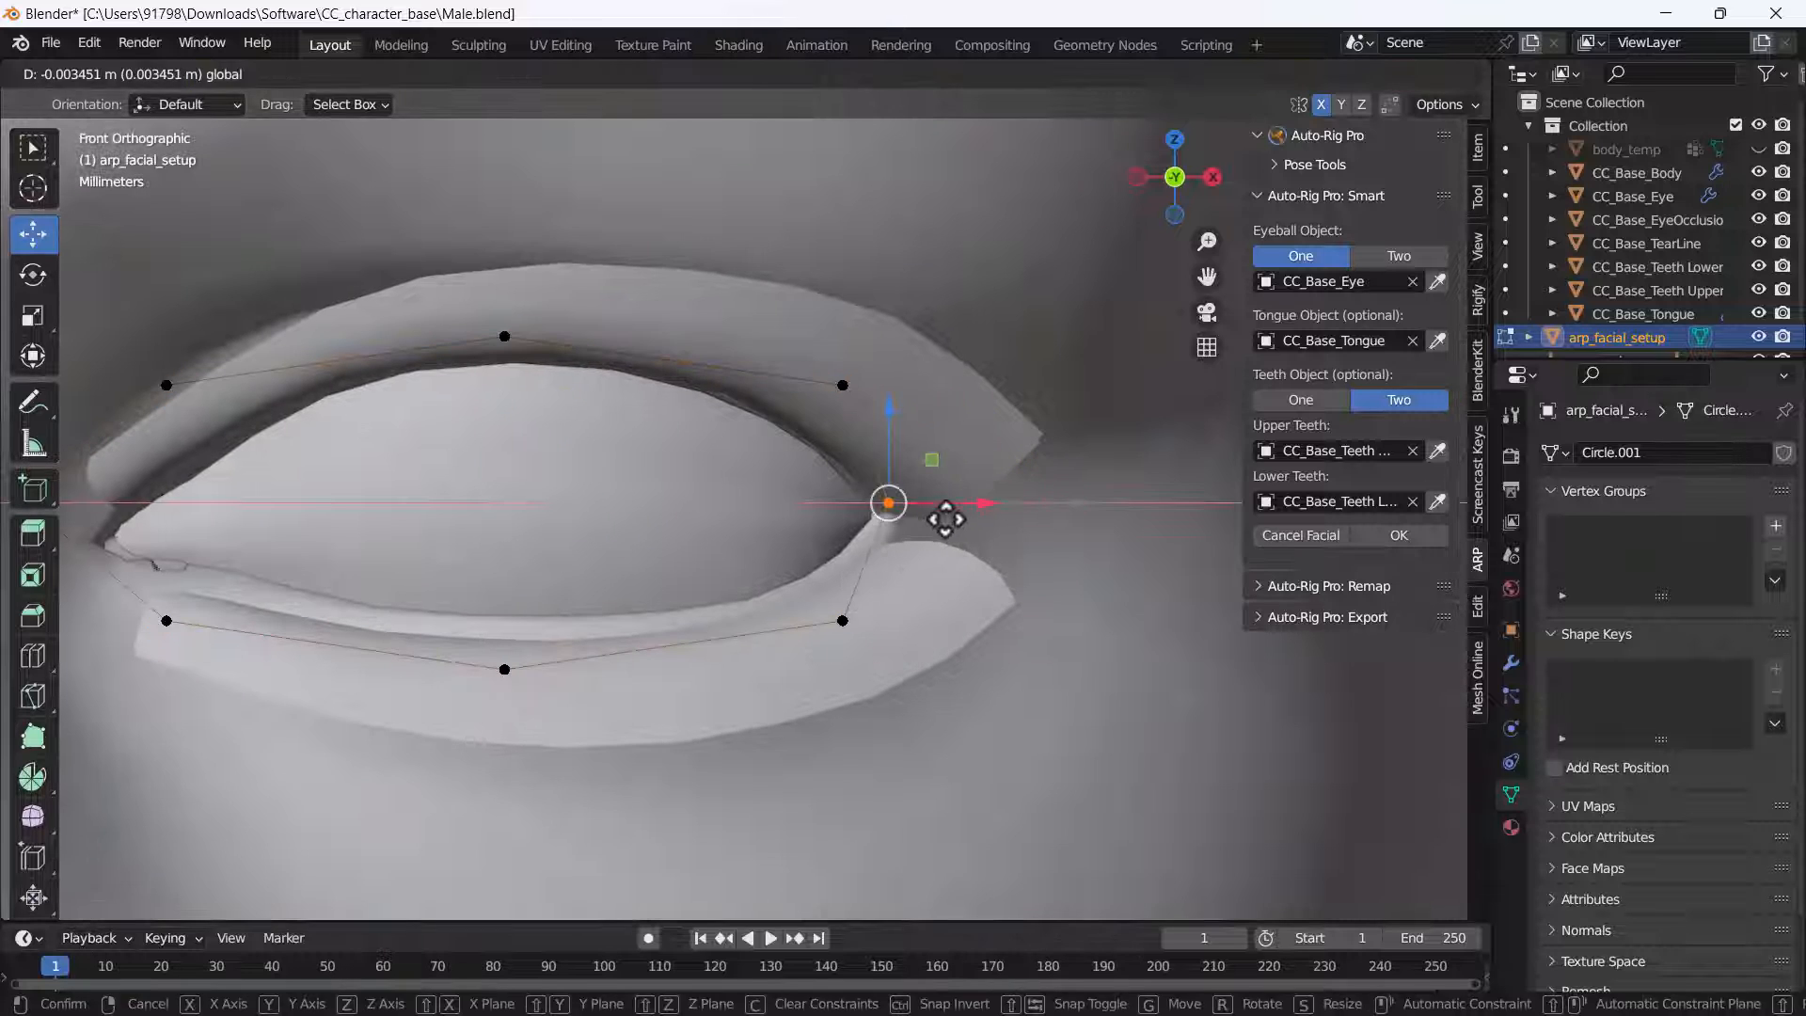
{"action": "key", "text": "Escape"}
{"action": "left_click", "coordinate": [843, 385]}
{"action": "key", "text": "g"}
{"action": "key", "text": "z"}
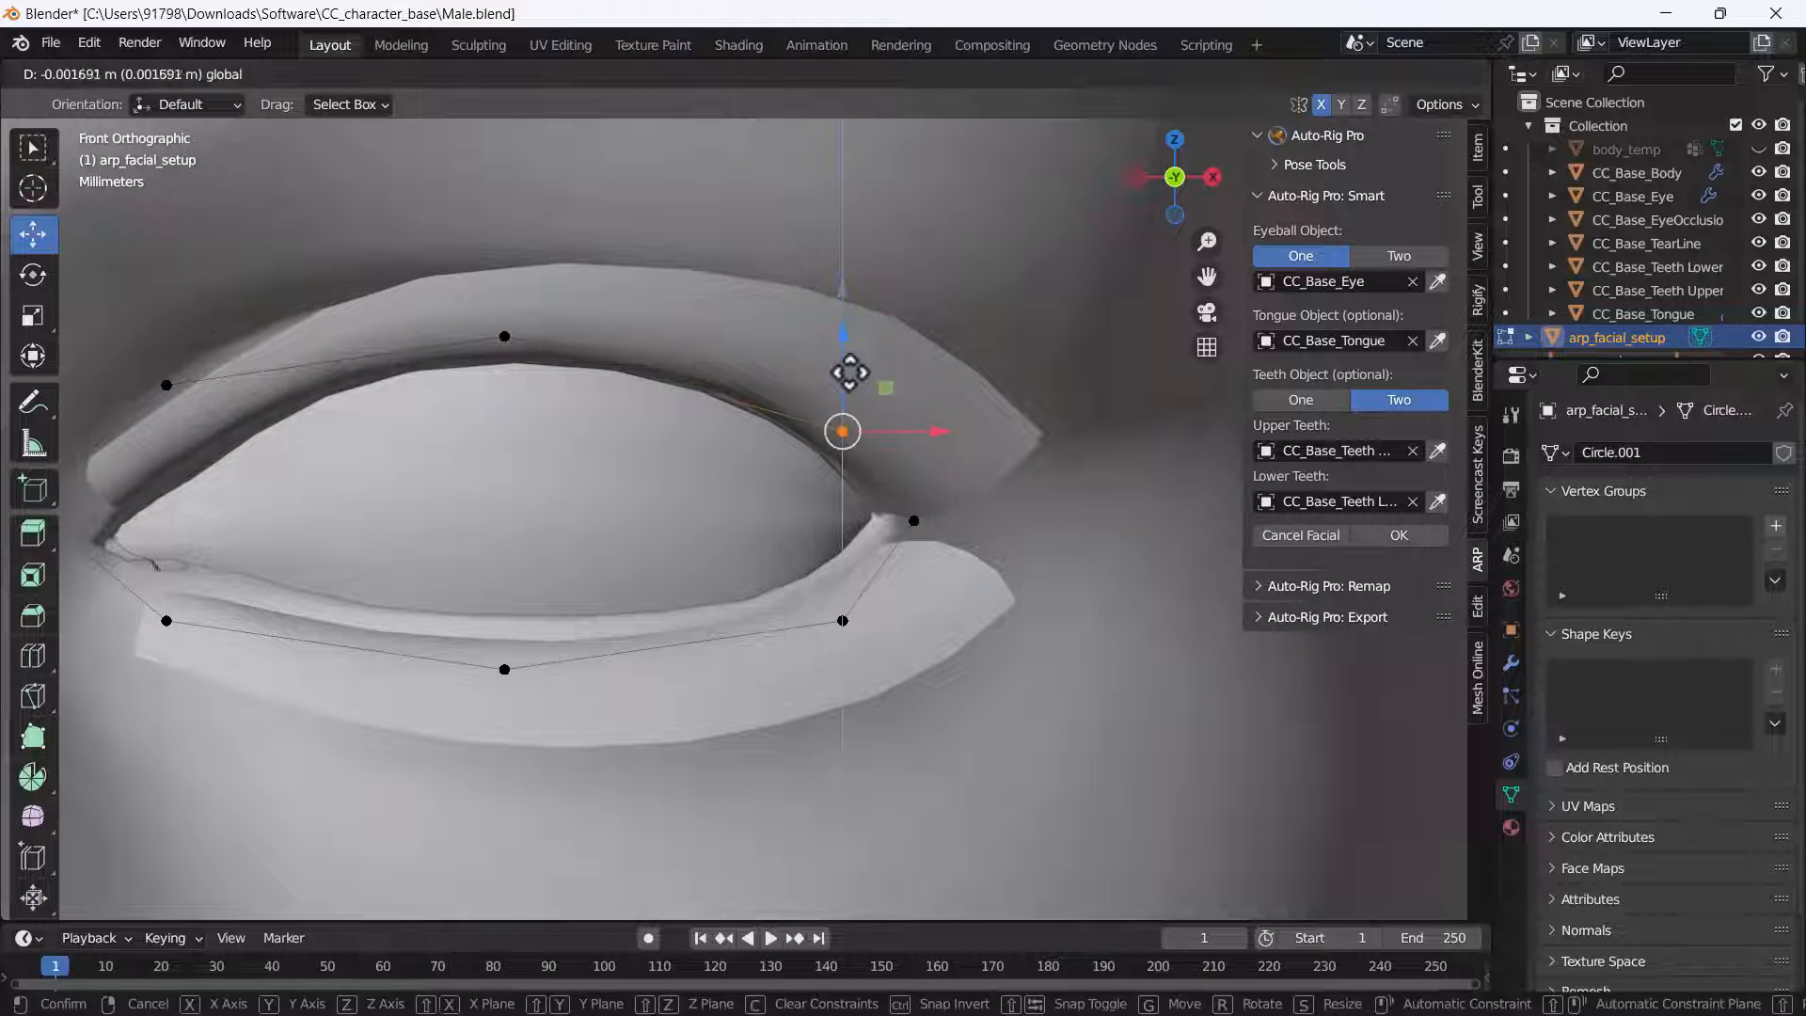
{"action": "left_click_drag", "start_coordinate": [850, 373], "coordinate": [851, 373]}
{"action": "left_click", "coordinate": [845, 617]}
{"action": "left_click_drag", "start_coordinate": [844, 566], "coordinate": [843, 530]}
Step: Lower the middle upper eyelid marker slightly and raise the middle lower one toward the eyelid edge
{"action": "left_click", "coordinate": [505, 339]}
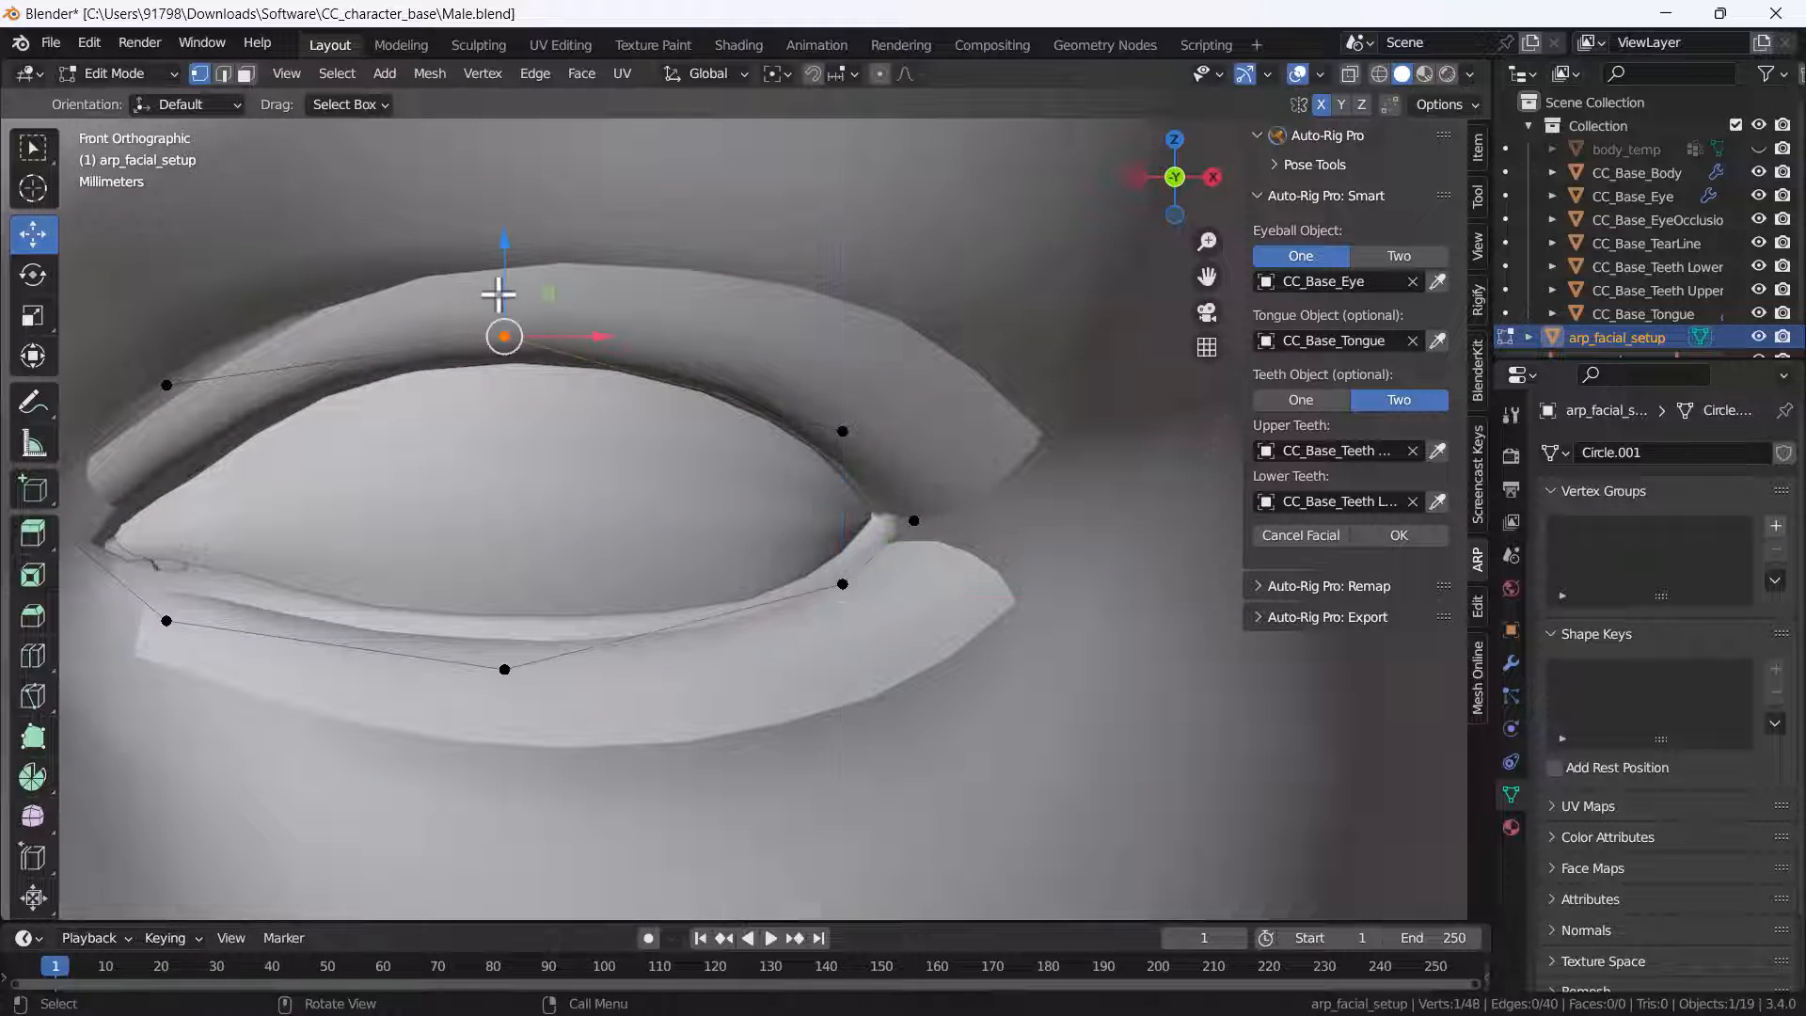
{"action": "left_click_drag", "start_coordinate": [499, 294], "coordinate": [498, 301]}
{"action": "middle_click_drag", "start_coordinate": [540, 556], "coordinate": [701, 581], "text": "shift"}
{"action": "left_click", "coordinate": [685, 716]}
{"action": "left_click_drag", "start_coordinate": [674, 631], "coordinate": [673, 611]}
Step: Shift the inner upper and lower eyelid markers toward the eye's centre and lower the inner corner marker
{"action": "middle_click_drag", "start_coordinate": [401, 639], "coordinate": [660, 755], "text": "shift"}
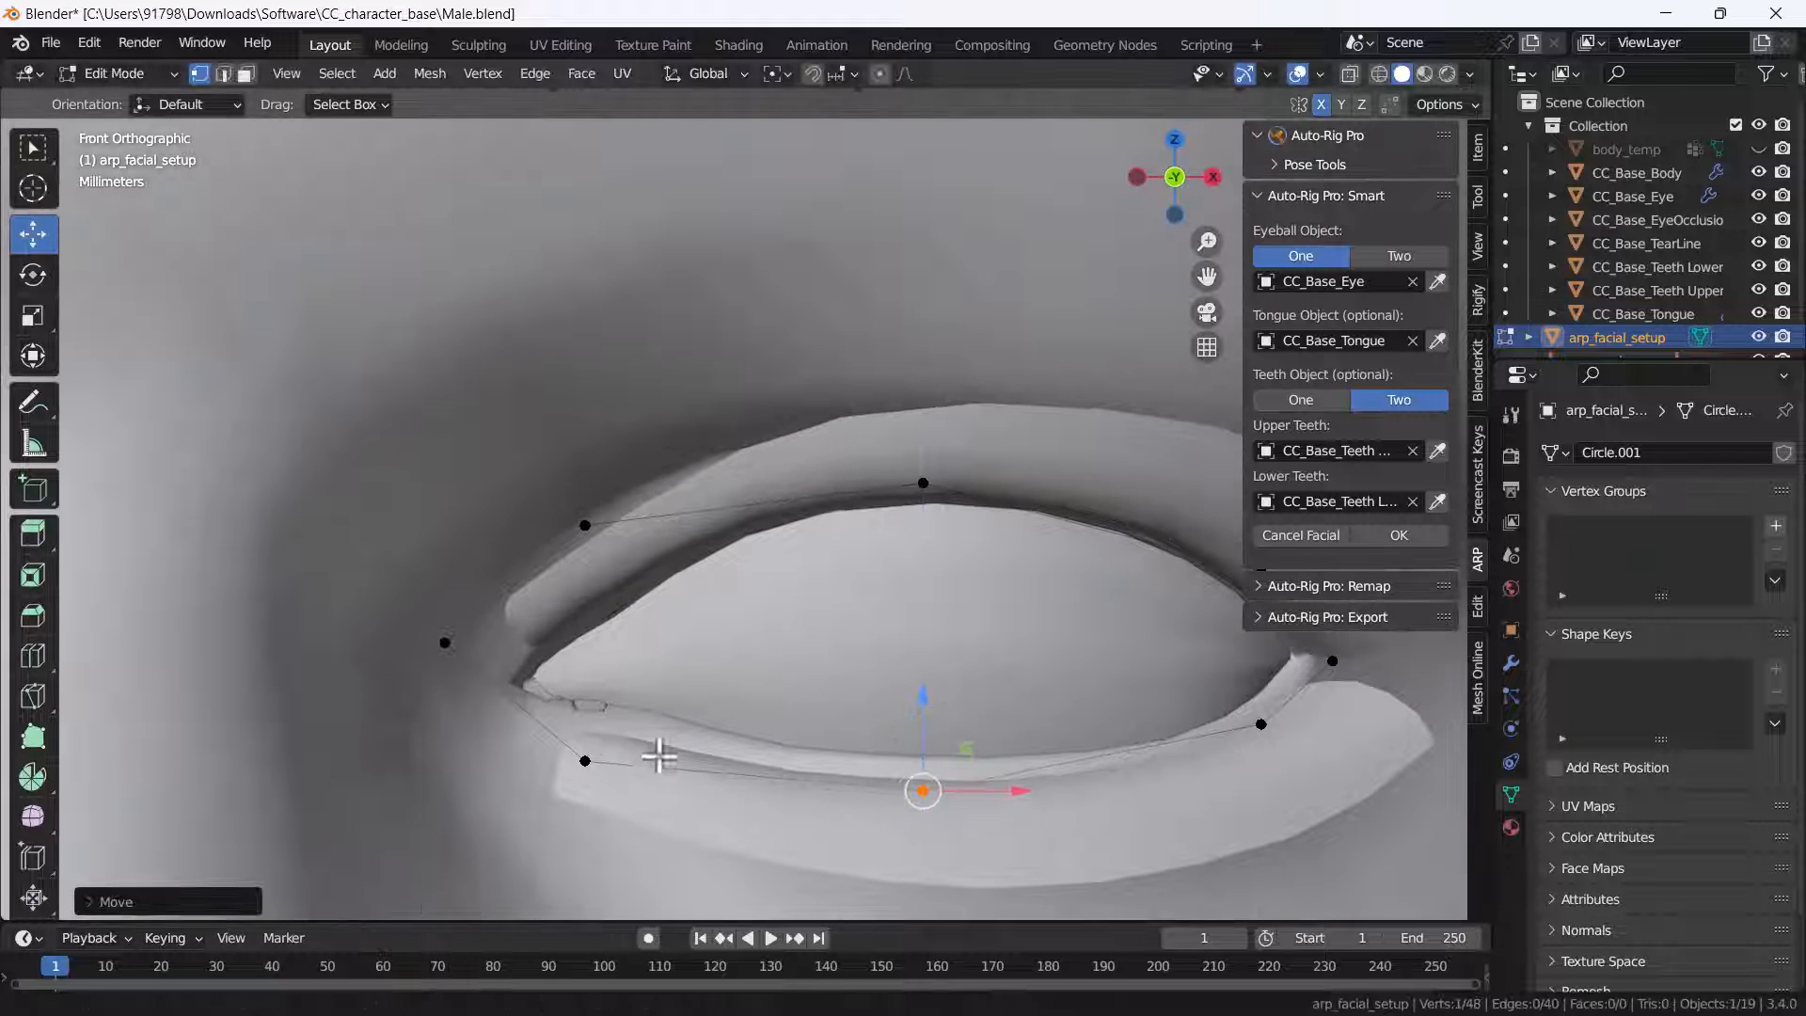
{"action": "key", "text": "g"}
{"action": "key", "text": "g"}
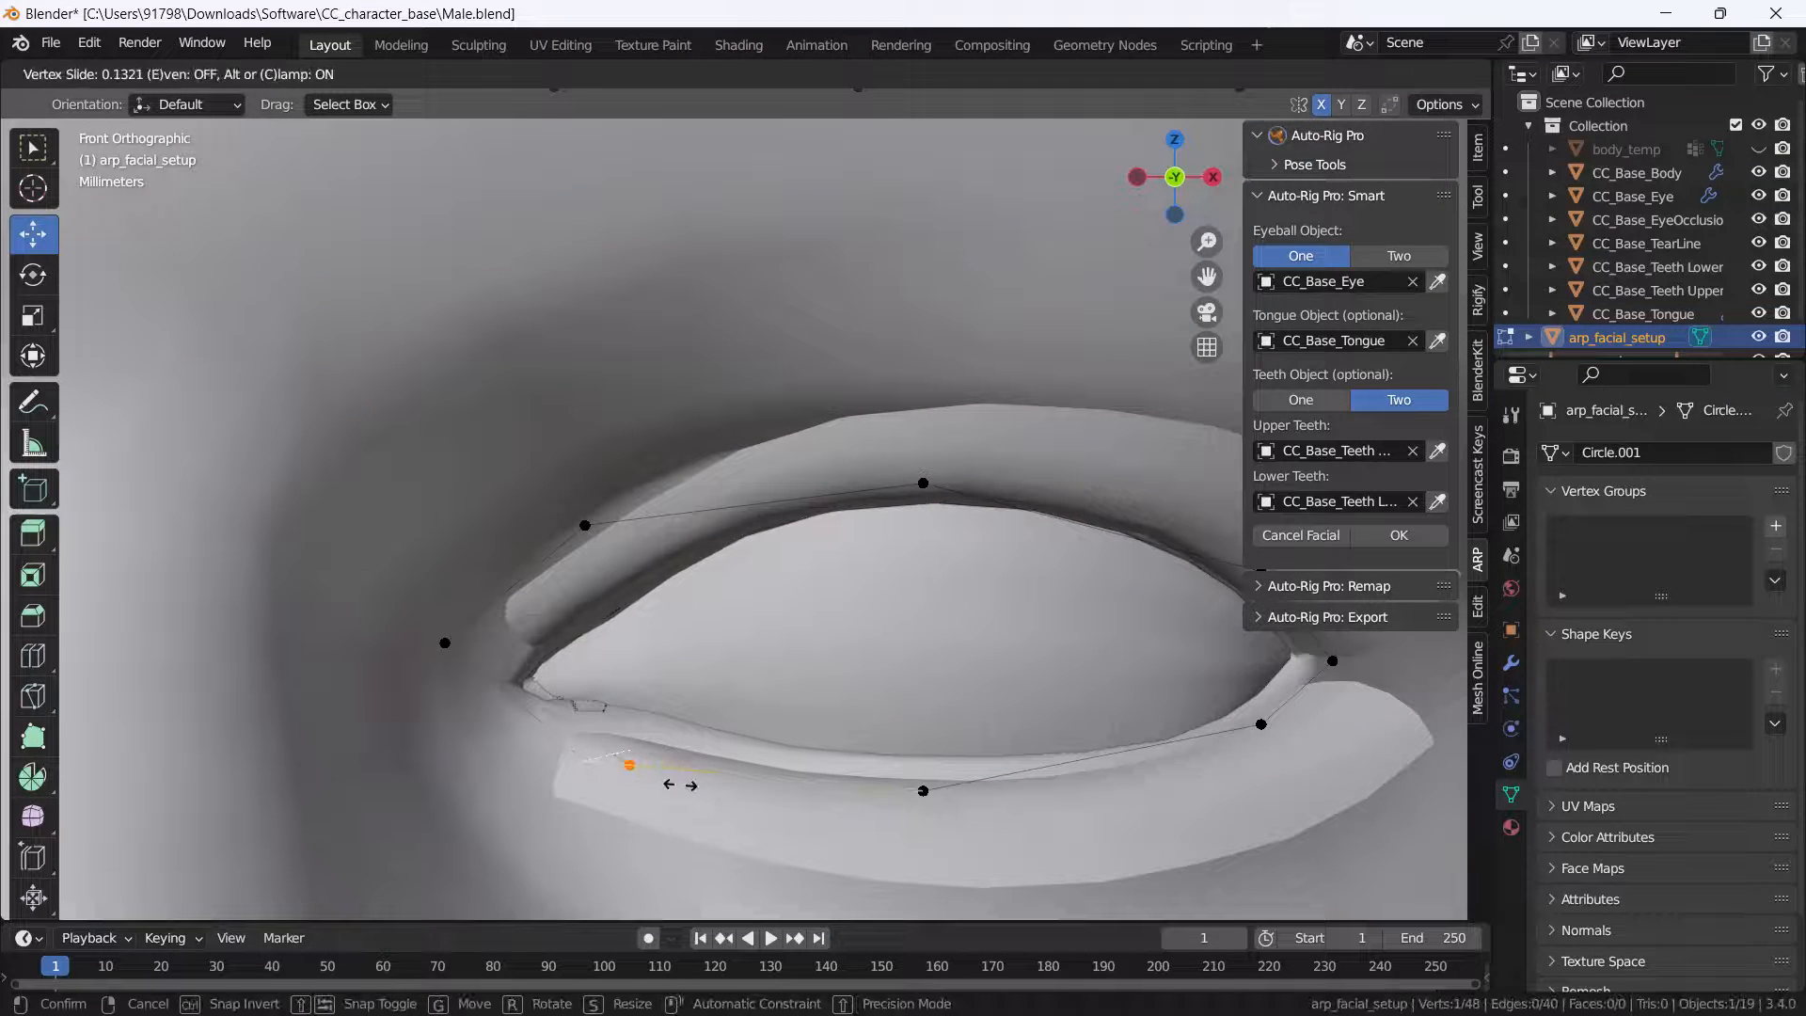
{"action": "left_click", "coordinate": [762, 556]}
{"action": "left_click", "coordinate": [445, 642]}
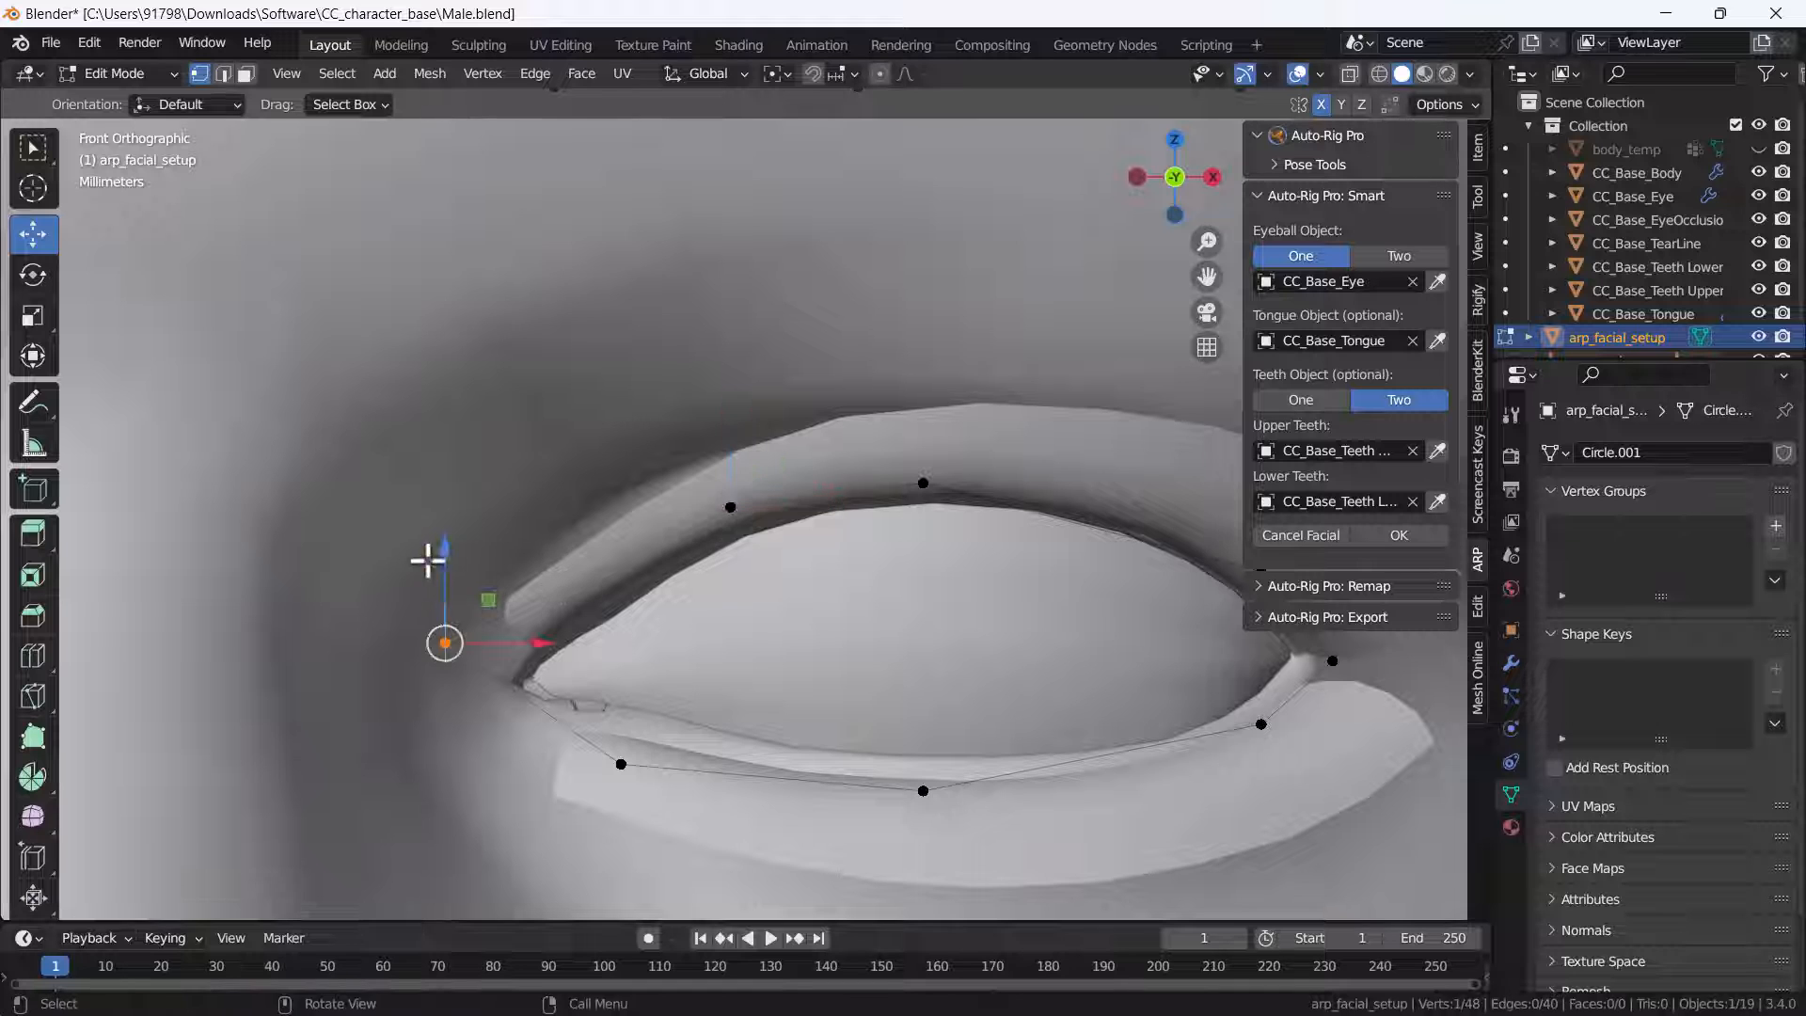
{"action": "left_click_drag", "start_coordinate": [432, 558], "coordinate": [443, 602]}
Step: Raise the nose markers so the lower one sits at the nose tip and the upper one on the bridge
{"action": "scroll", "coordinate": [530, 669], "scroll_direction": "down", "scroll_amount": 1}
{"action": "scroll", "coordinate": [529, 668], "scroll_direction": "down", "scroll_amount": 8}
{"action": "middle_click_drag", "start_coordinate": [421, 712], "coordinate": [435, 505], "text": "shift"}
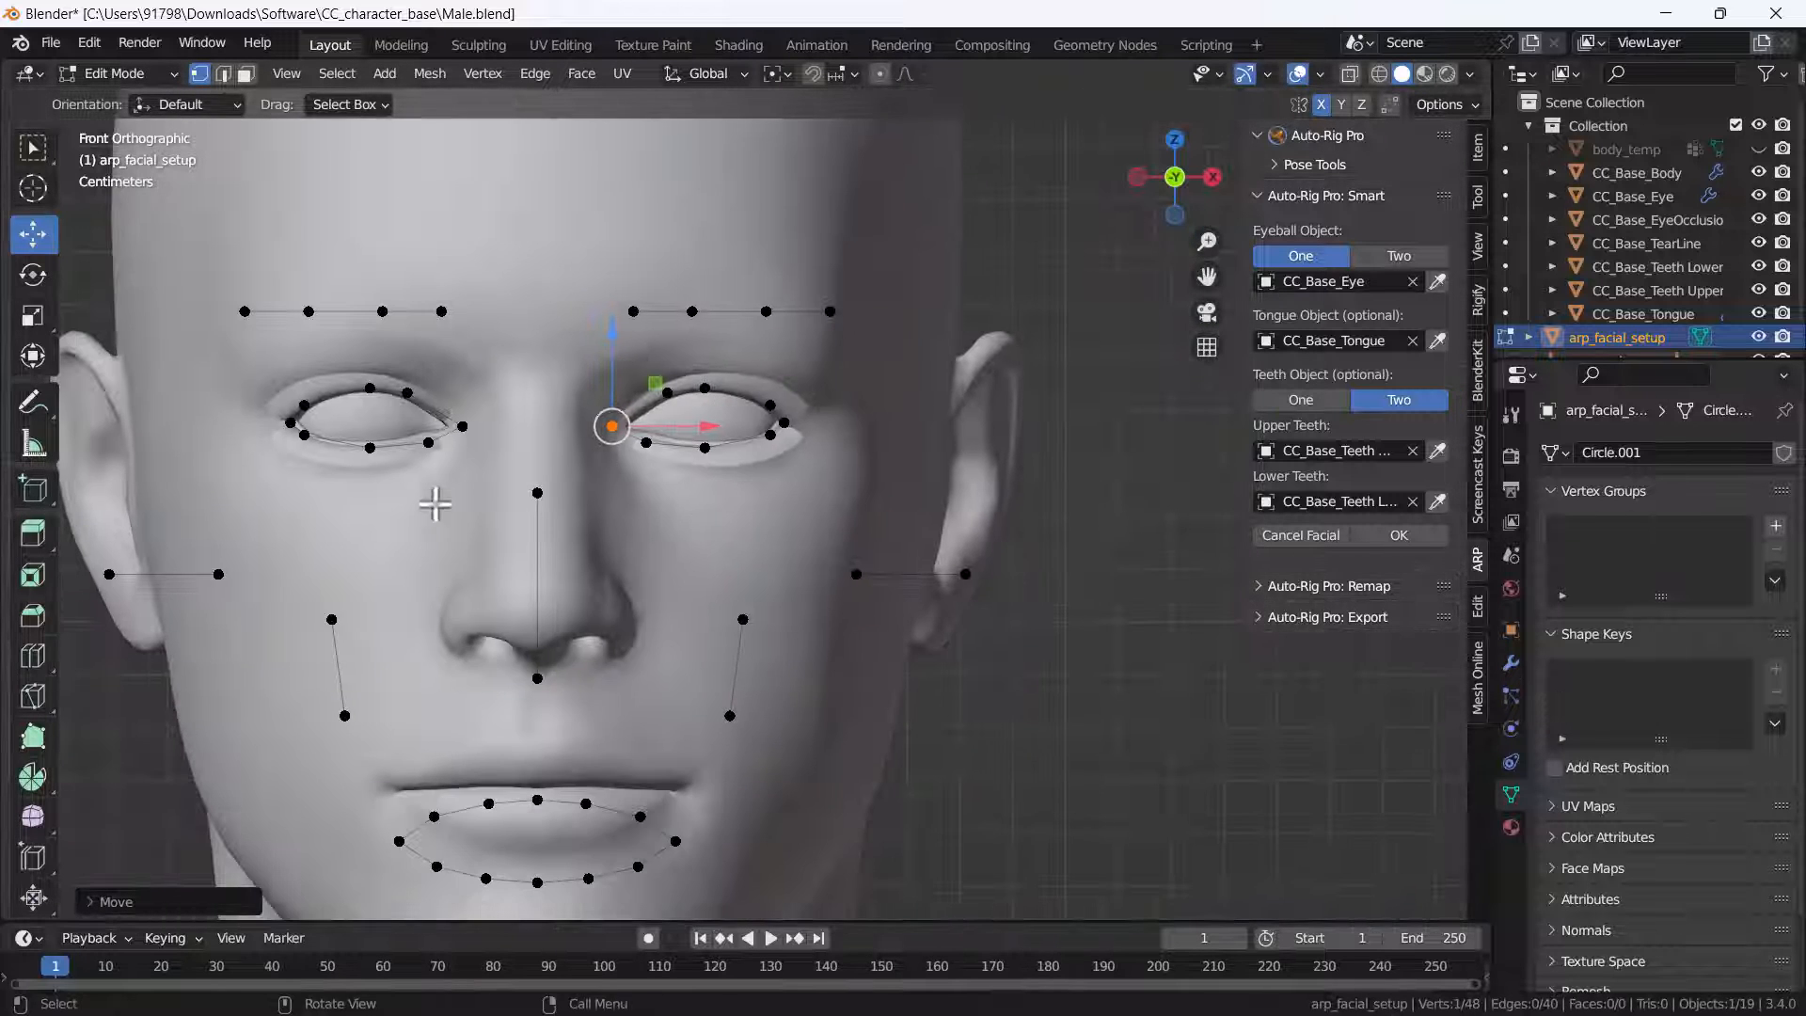
{"action": "left_click_drag", "start_coordinate": [565, 734], "coordinate": [565, 733]}
{"action": "key", "text": "g"}
{"action": "left_click", "coordinate": [541, 461]}
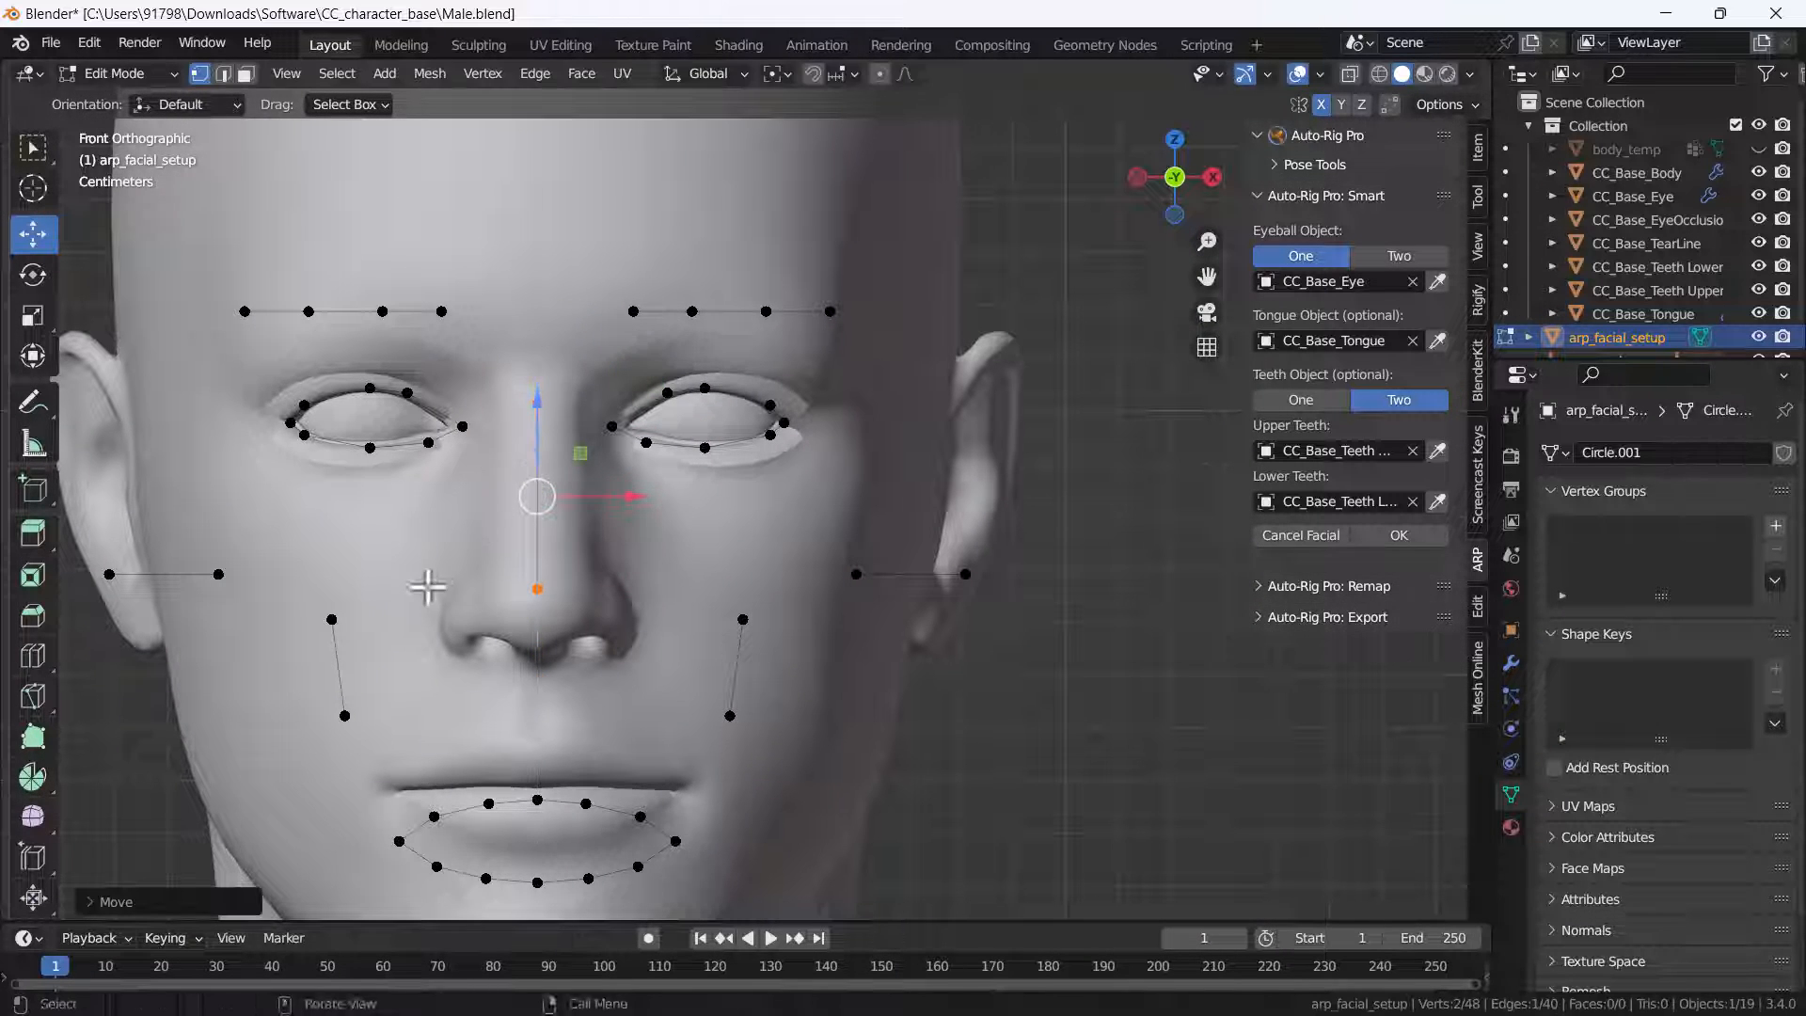
{"action": "left_click", "coordinate": [562, 598]}
{"action": "key", "text": "g"}
{"action": "left_click", "coordinate": [536, 555]}
{"action": "left_click_drag", "start_coordinate": [513, 356], "coordinate": [545, 403]}
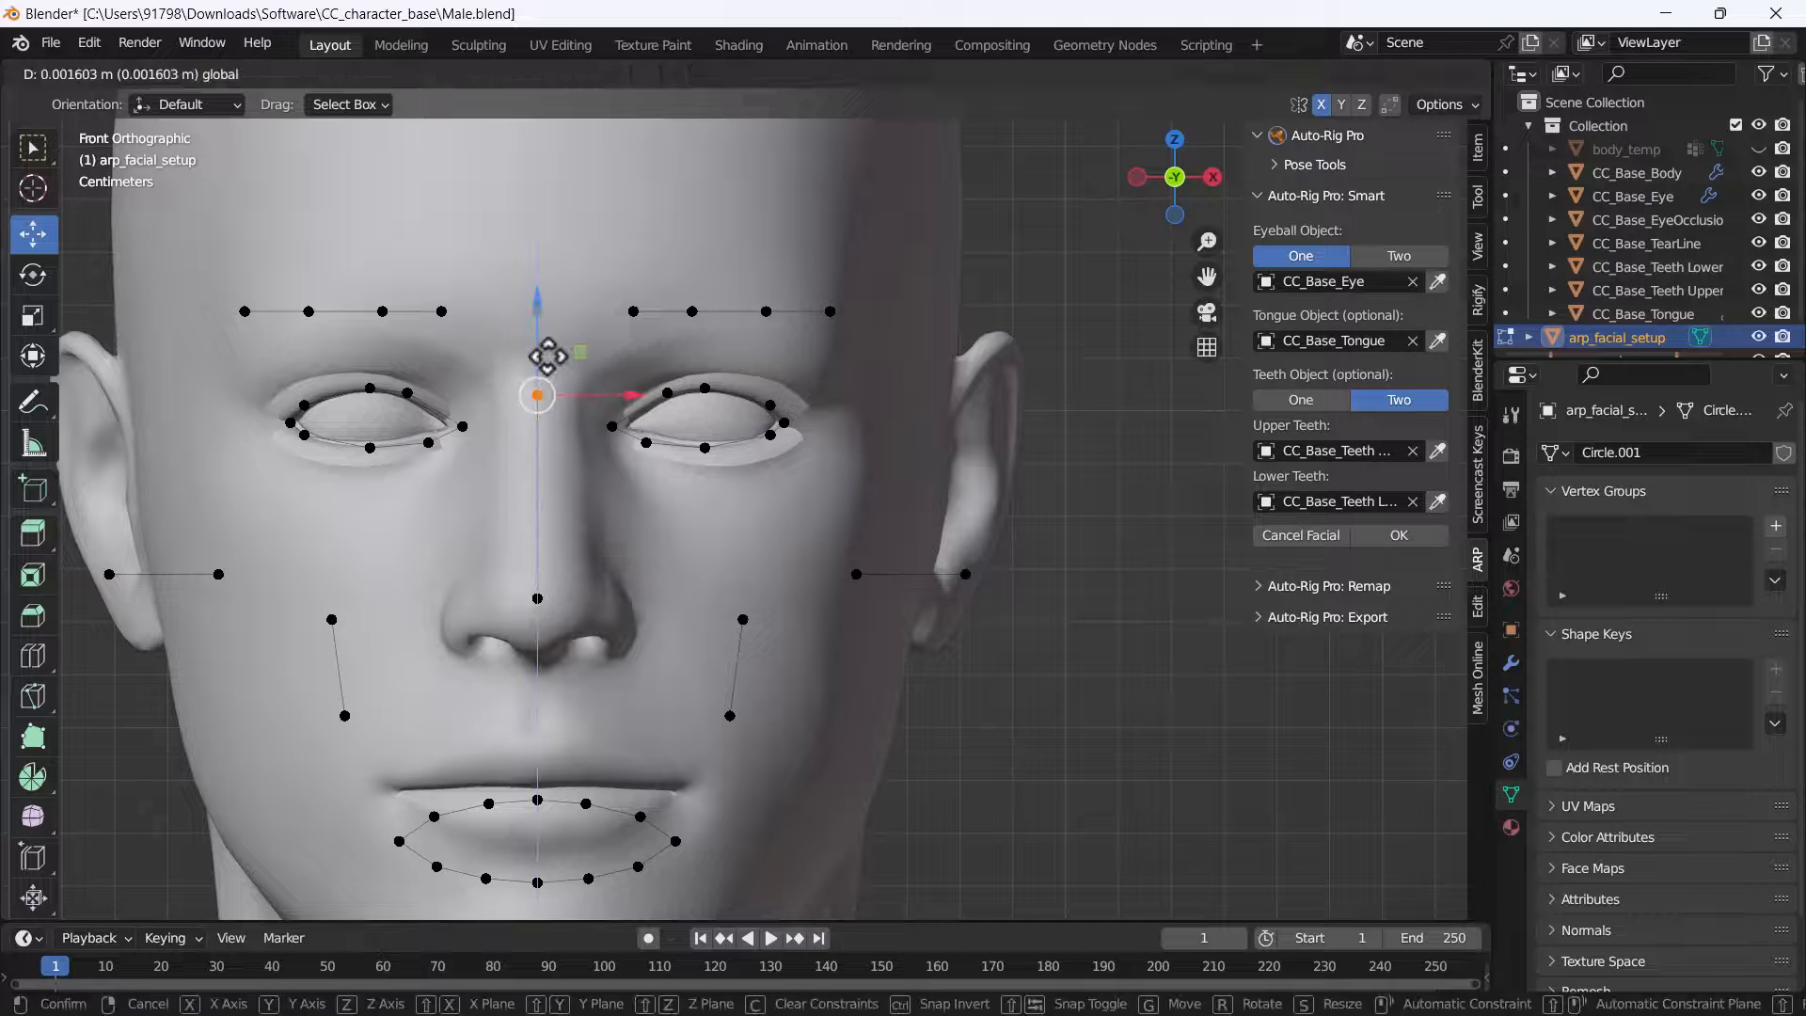
Step: Place one ear marker on the upper part of the ear and the other just above the earlobe
{"action": "scroll", "coordinate": [686, 633], "scroll_direction": "up", "scroll_amount": 4}
{"action": "left_click", "coordinate": [670, 635]}
{"action": "scroll", "coordinate": [714, 697], "scroll_direction": "down", "scroll_amount": 3}
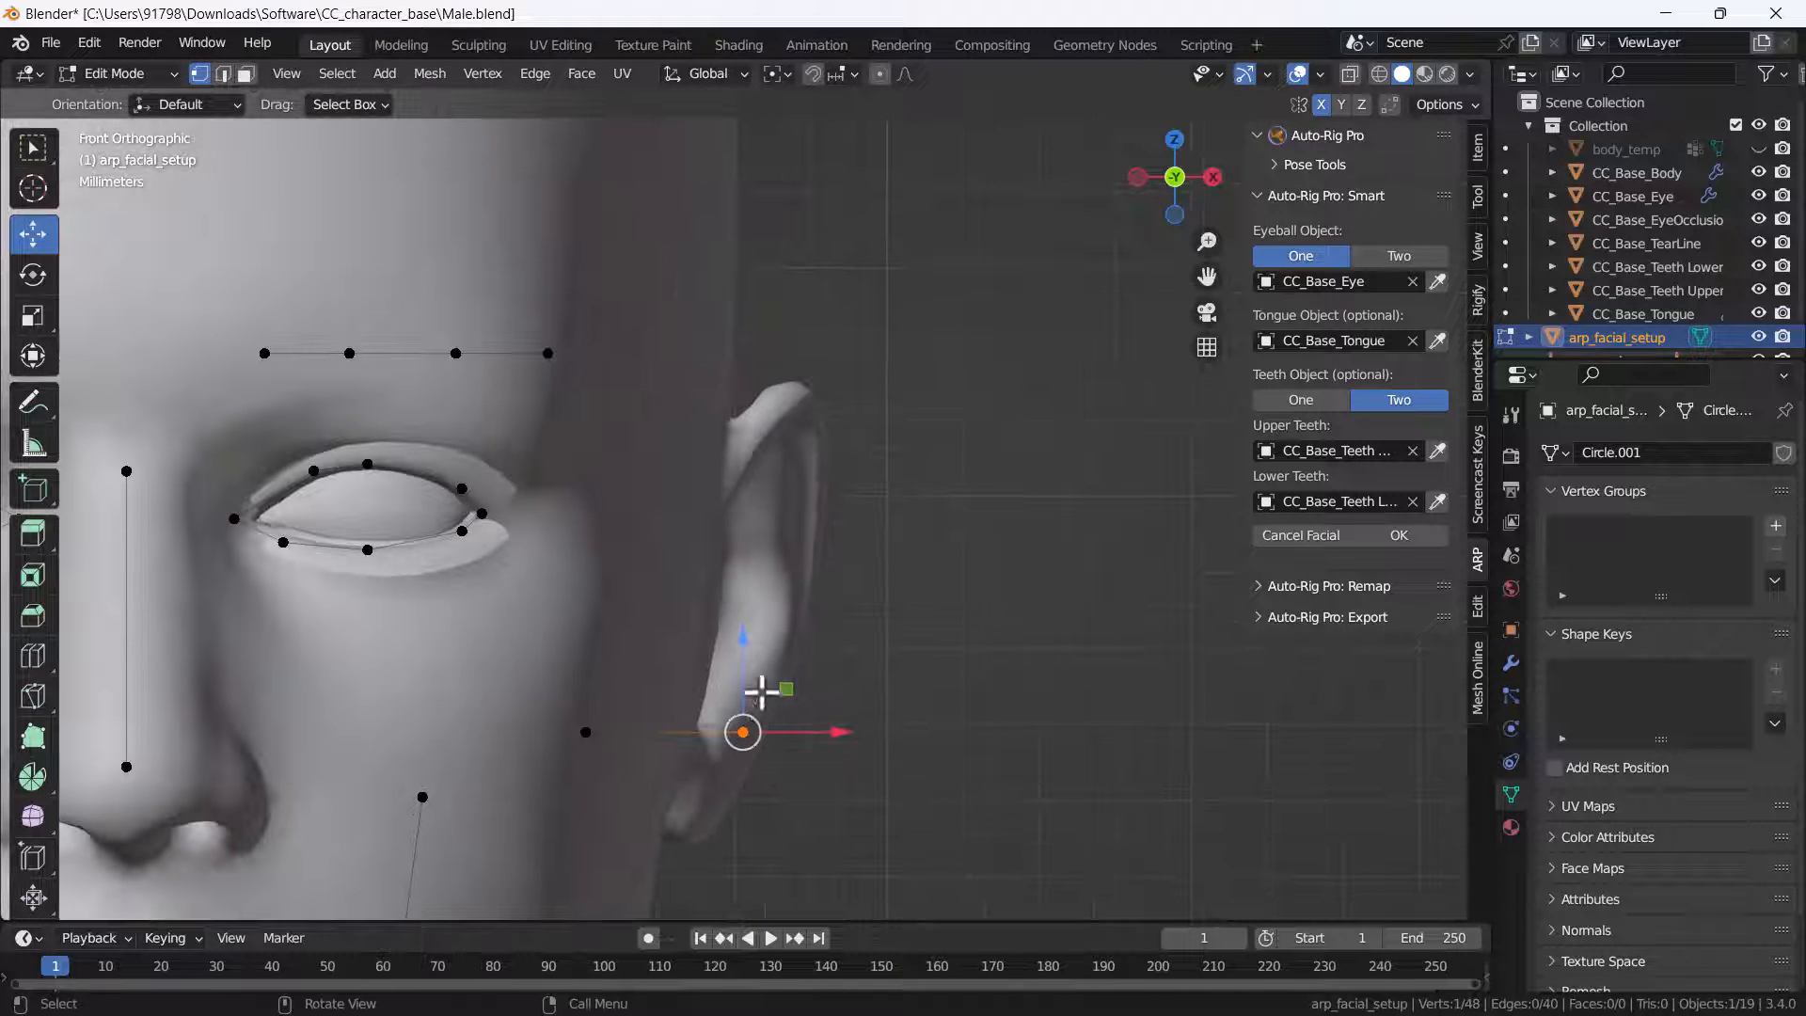
{"action": "key", "text": "g"}
{"action": "left_click", "coordinate": [790, 418]}
{"action": "left_click", "coordinate": [592, 729]}
{"action": "key", "text": "g"}
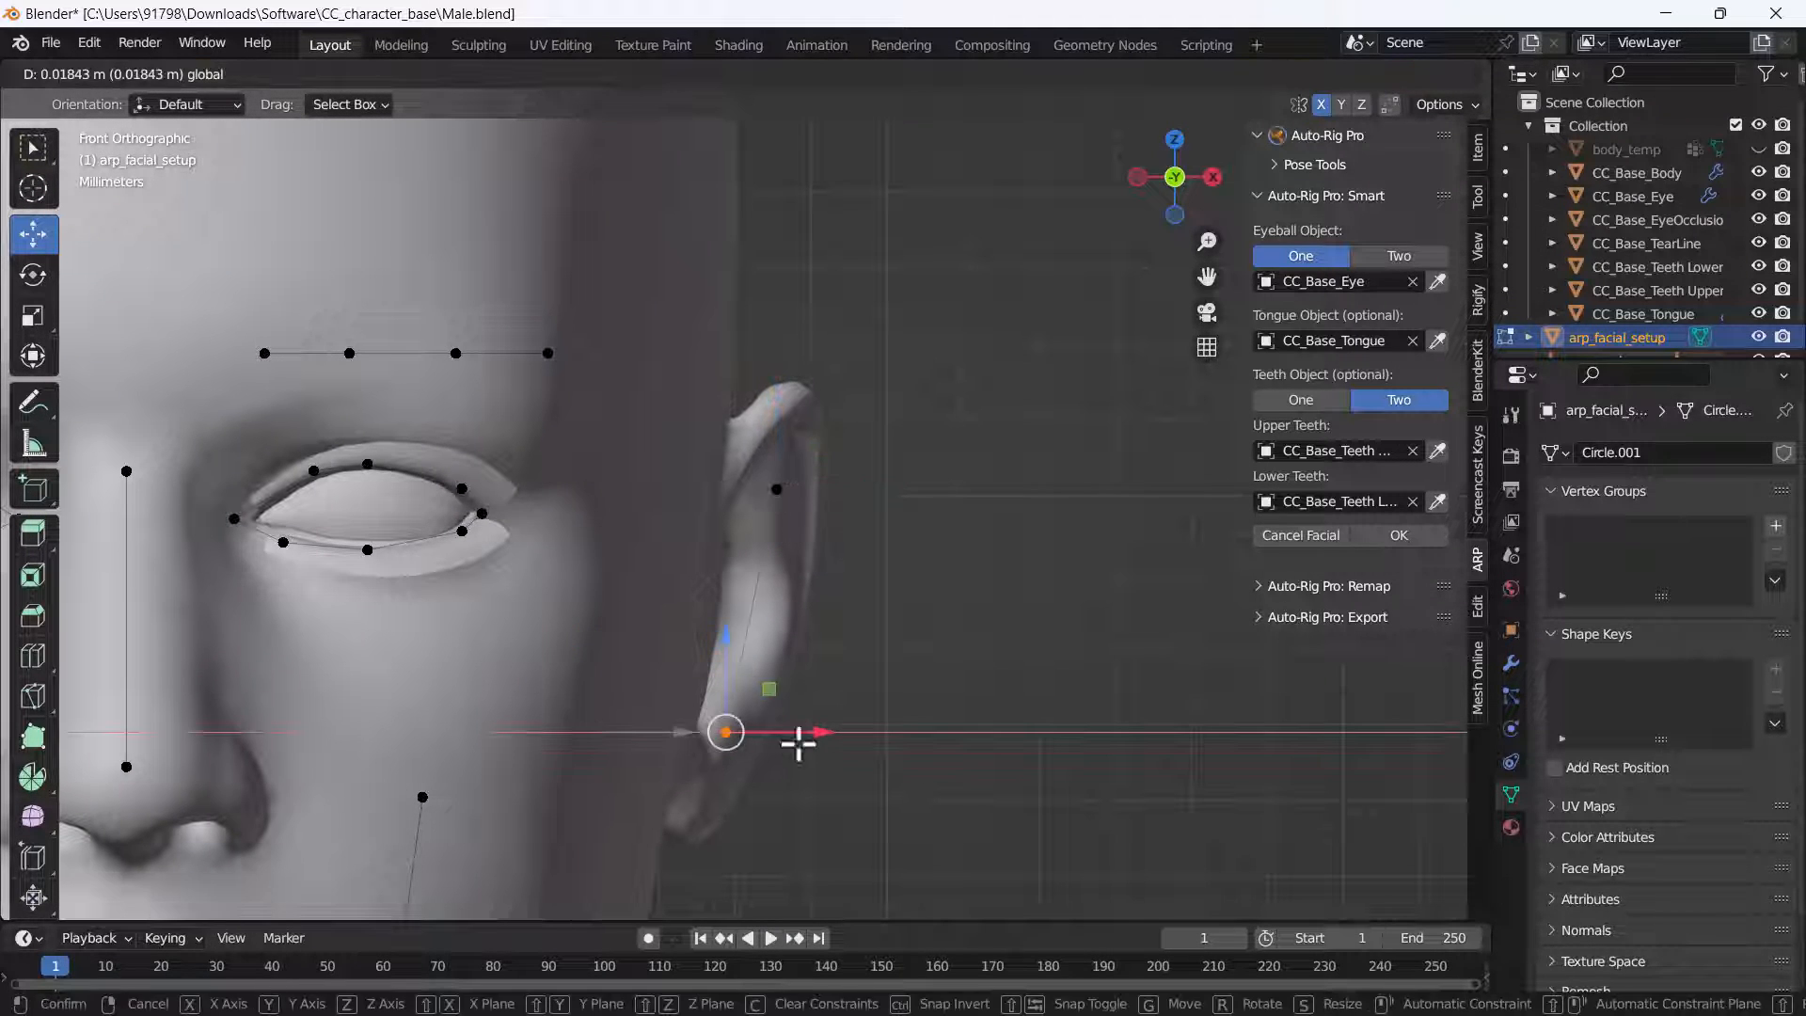
{"action": "left_click", "coordinate": [797, 742]}
{"action": "key", "text": "g"}
{"action": "left_click", "coordinate": [718, 693]}
{"action": "scroll", "coordinate": [734, 743], "scroll_direction": "up", "scroll_amount": 3}
{"action": "scroll", "coordinate": [767, 640], "scroll_direction": "down", "scroll_amount": 5}
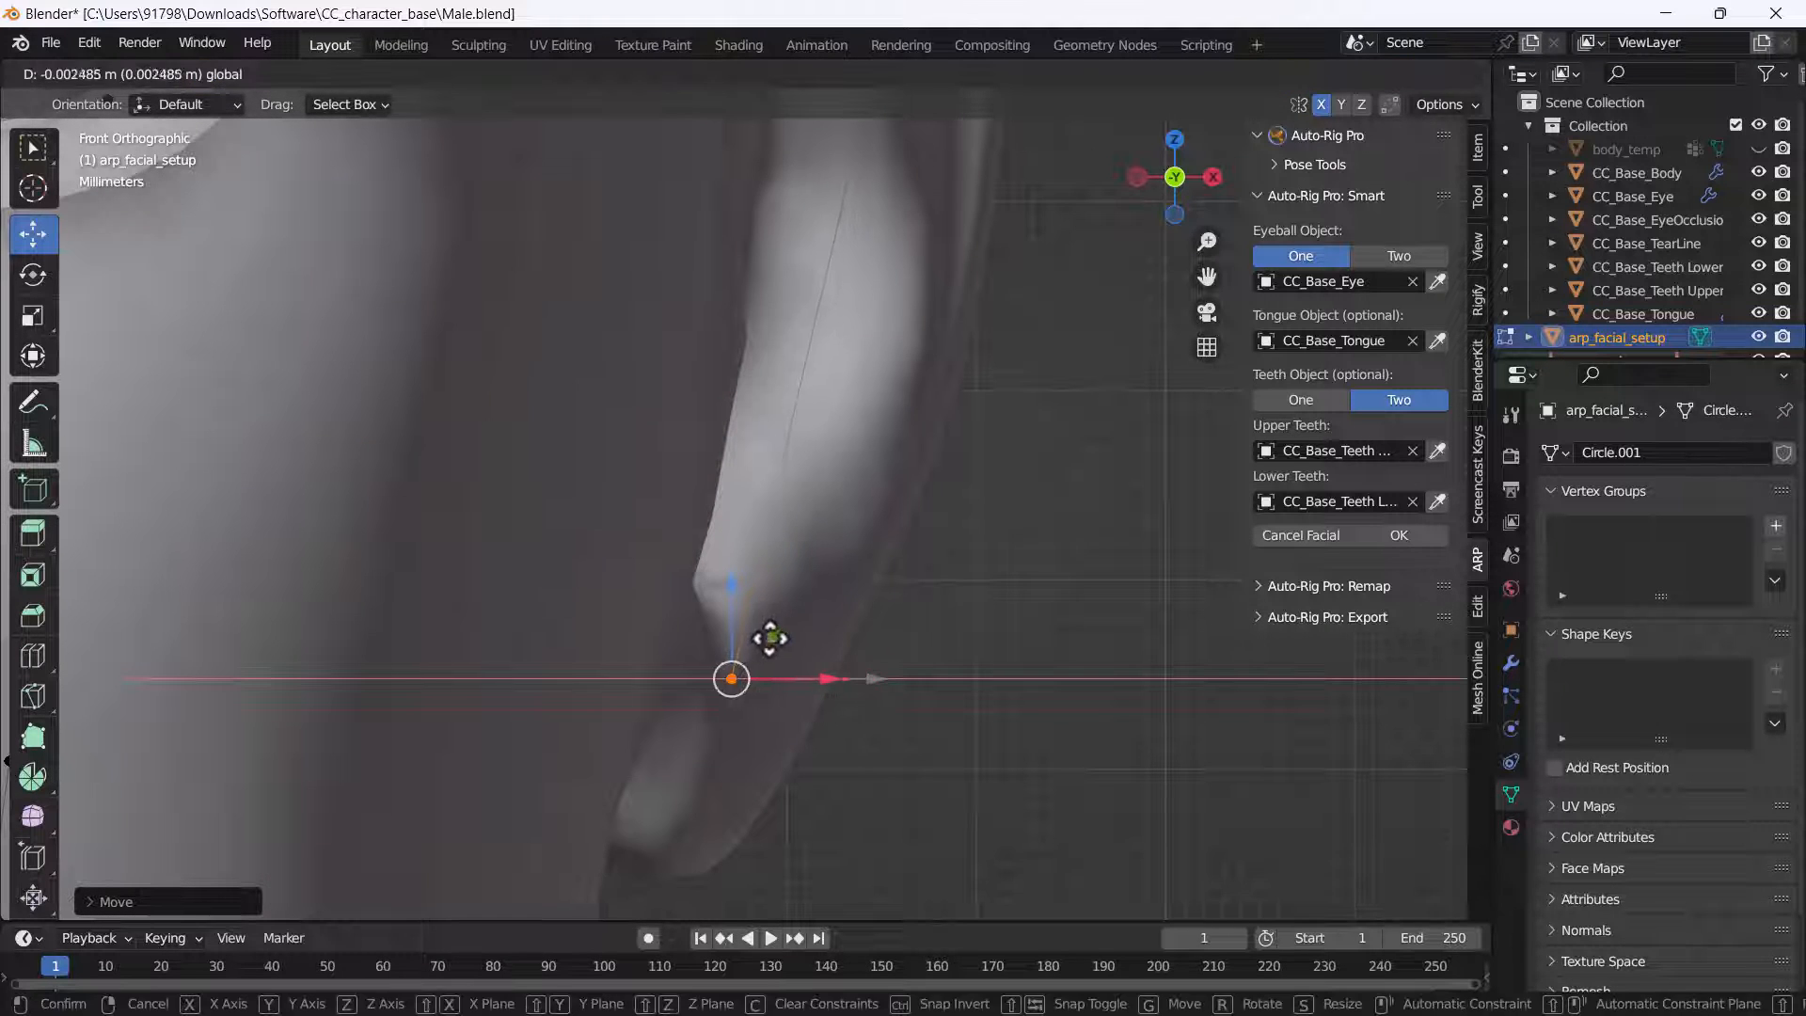
Step: Move the cheek marker pair outward, then lower its bottom marker and raise its top marker along Z
{"action": "left_click_drag", "start_coordinate": [560, 516], "coordinate": [629, 666]}
{"action": "key", "text": "g"}
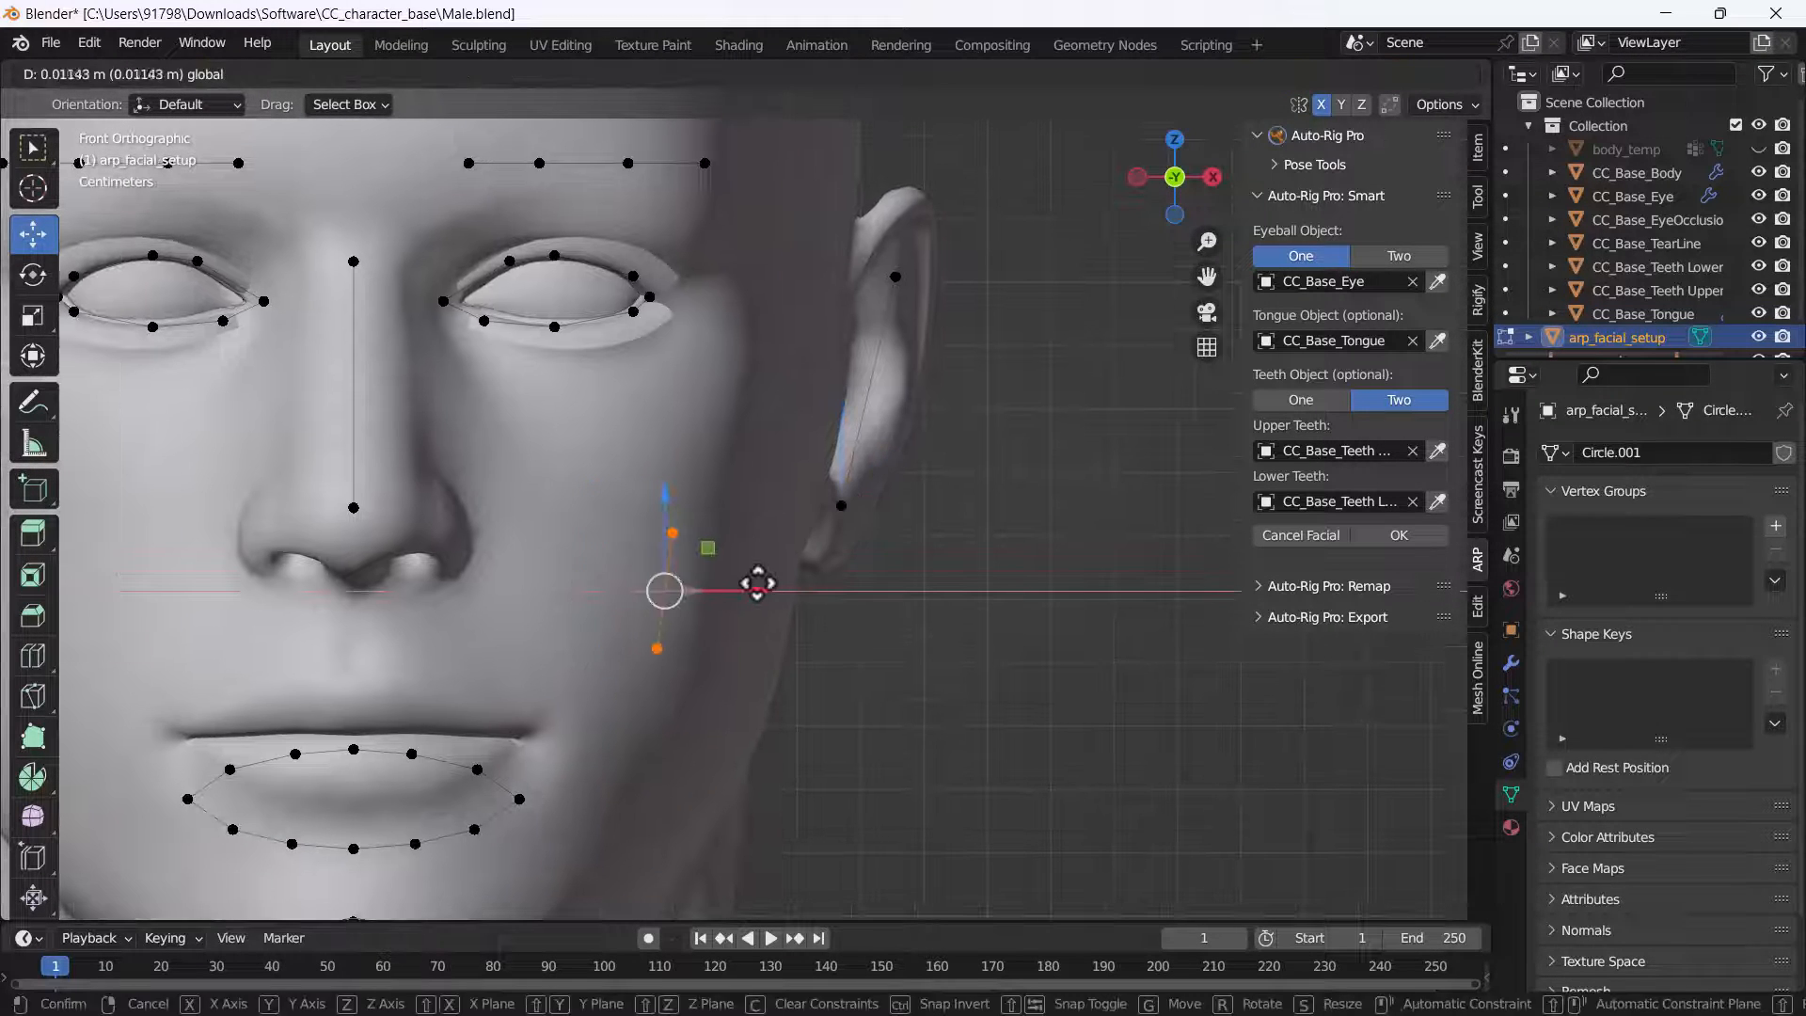
{"action": "left_click", "coordinate": [753, 584]}
{"action": "left_click", "coordinate": [693, 710]}
{"action": "key", "text": "g"}
{"action": "left_click", "coordinate": [678, 659]}
{"action": "left_click", "coordinate": [721, 555]}
{"action": "left_click_drag", "start_coordinate": [676, 454], "coordinate": [691, 438]}
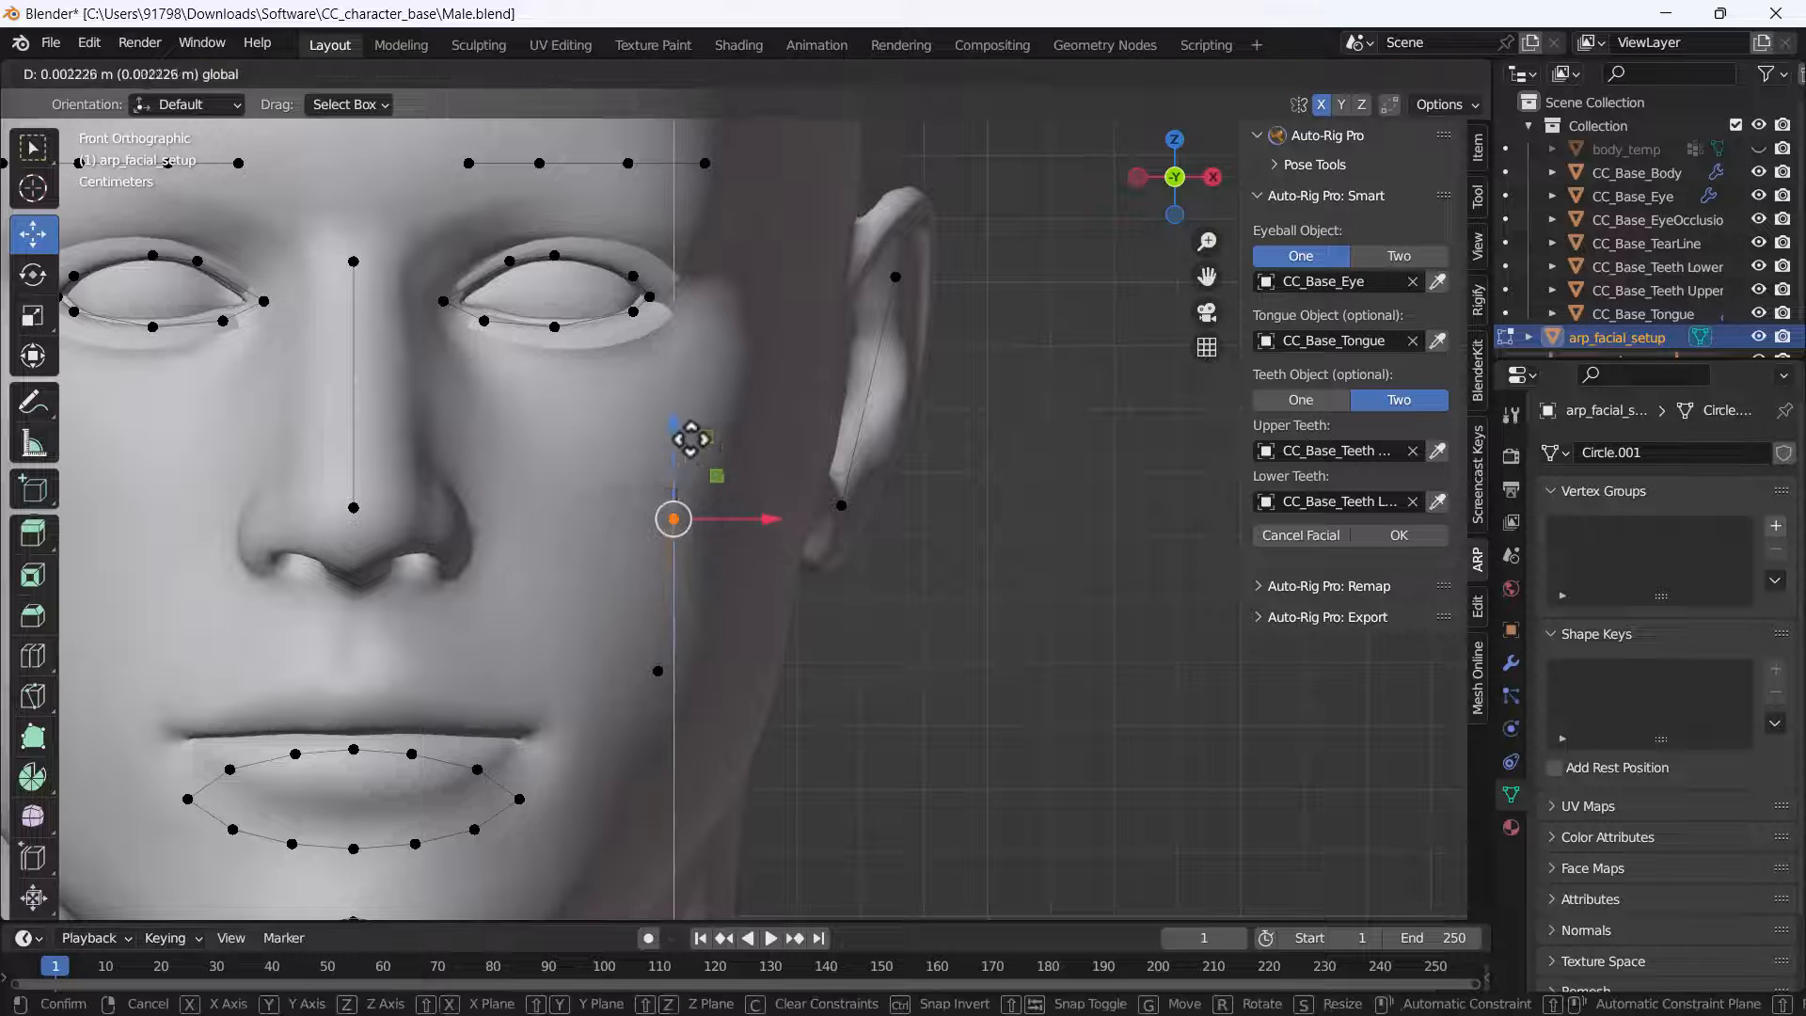
{"action": "left_click", "coordinate": [710, 443]}
Step: Move the mouth marker ring up onto the lips, flatten it along Z and widen it along X
{"action": "middle_click_drag", "start_coordinate": [709, 443], "coordinate": [709, 268], "text": "shift"}
{"action": "scroll", "coordinate": [678, 673], "scroll_direction": "up", "scroll_amount": 2}
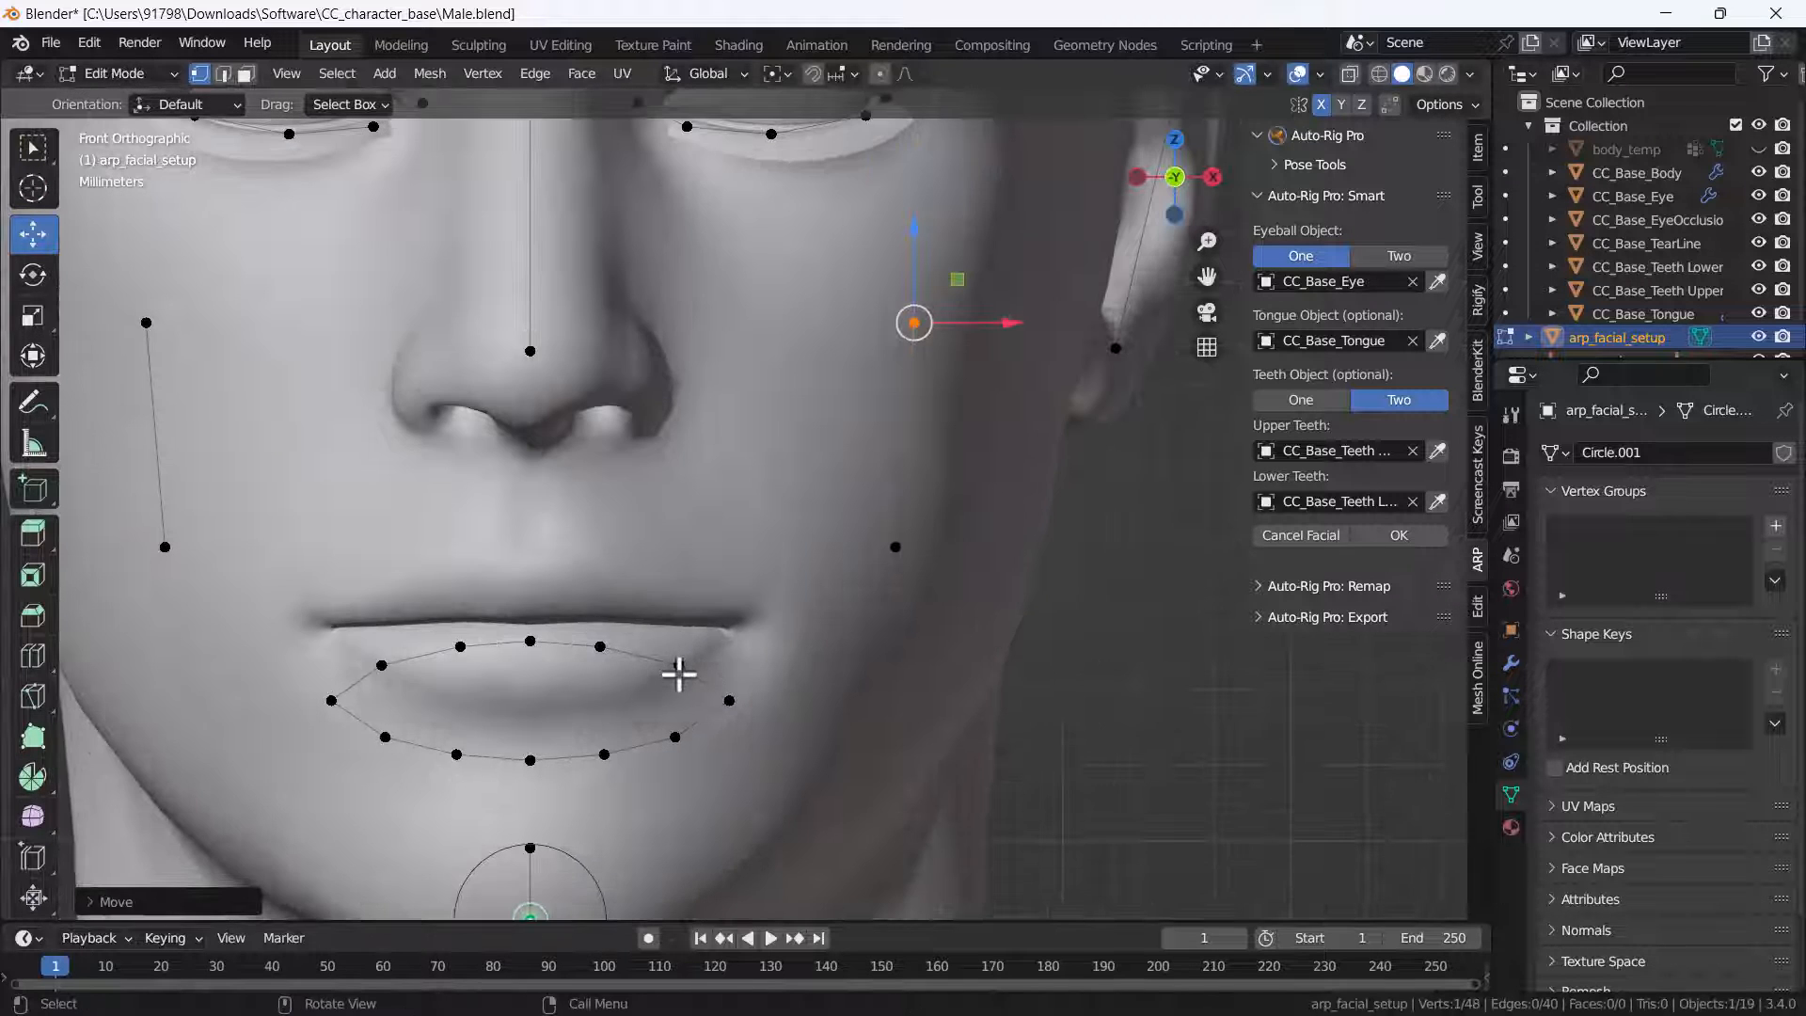
{"action": "key", "text": "l"}
{"action": "key", "text": "g"}
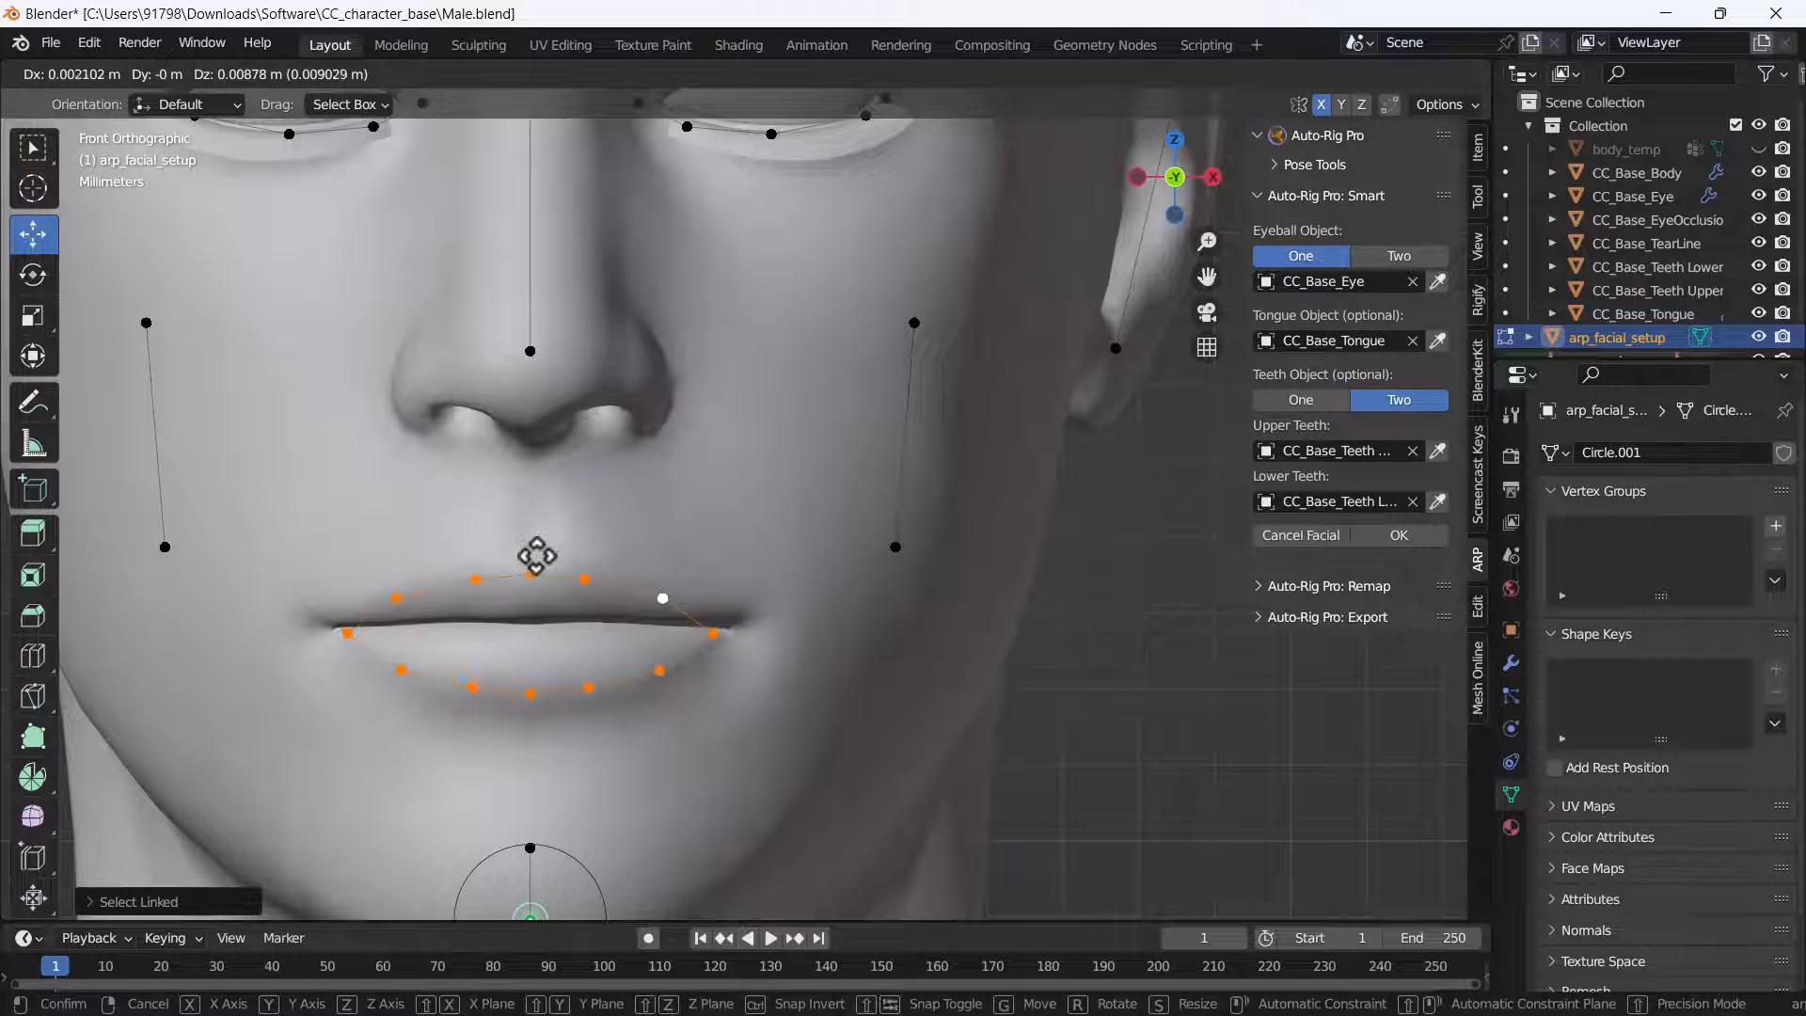
{"action": "left_click", "coordinate": [516, 556]}
{"action": "key", "text": "s"}
{"action": "key", "text": "z"}
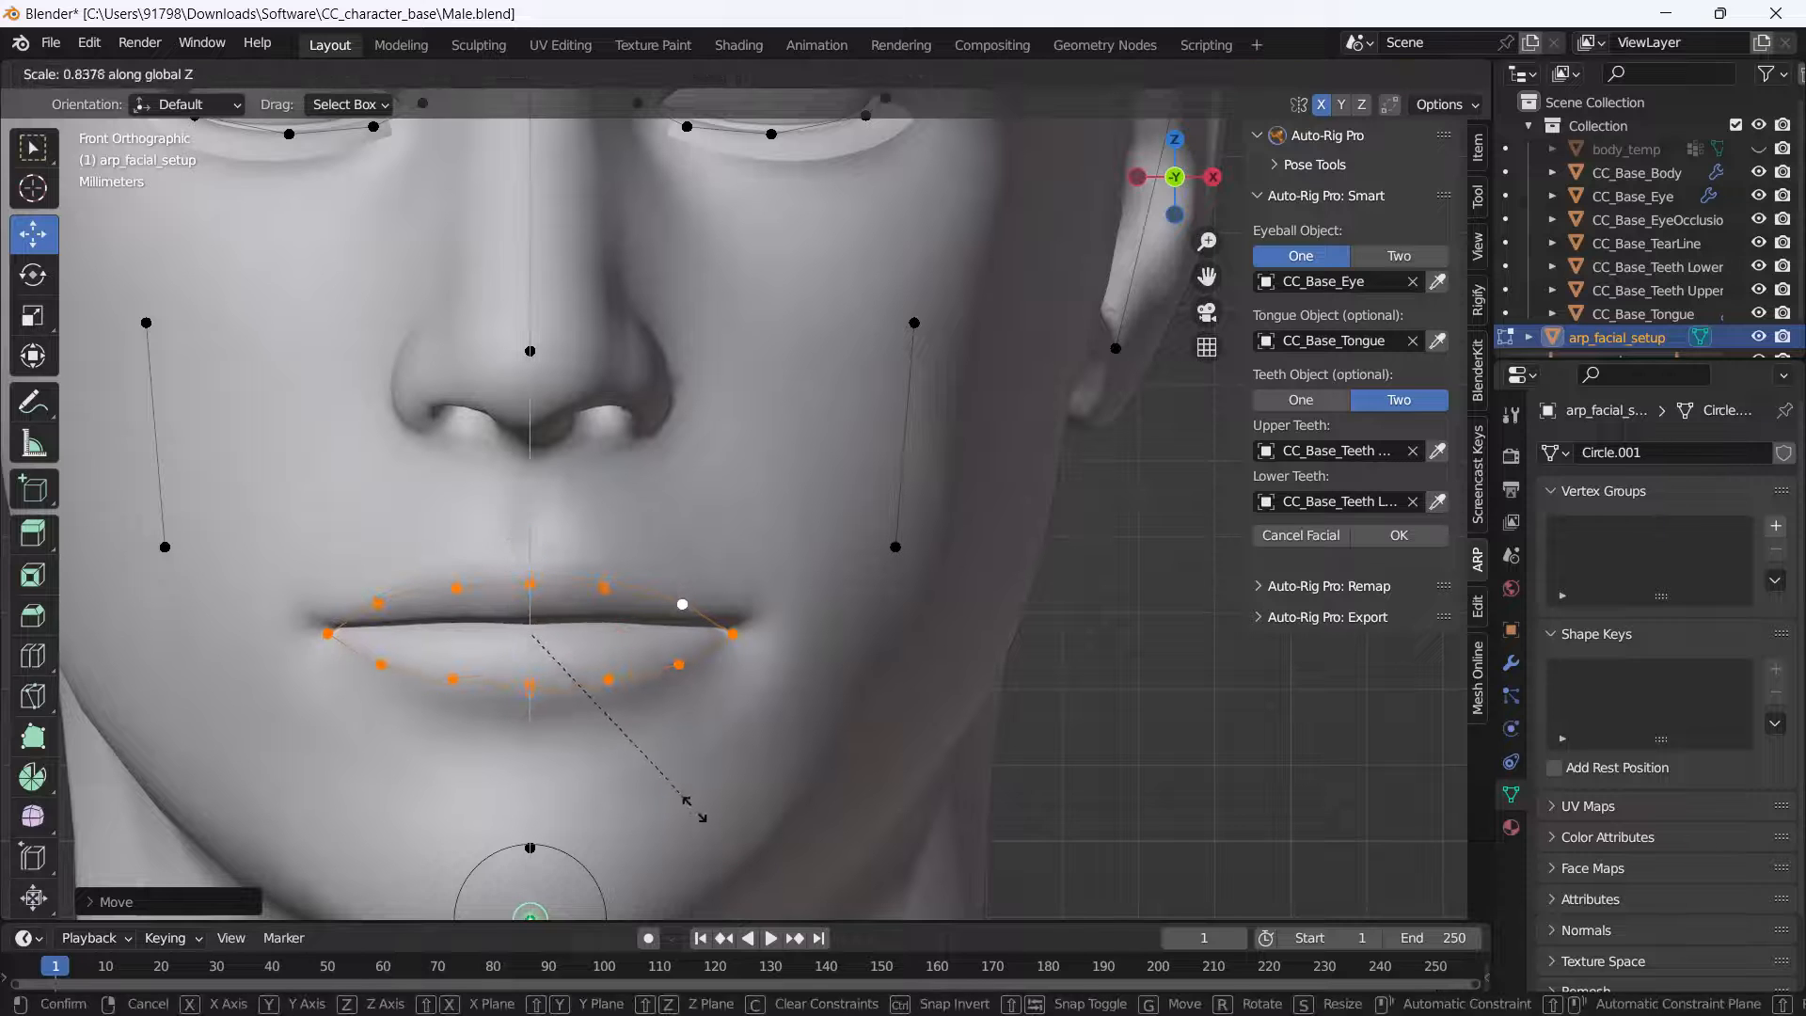
{"action": "left_click", "coordinate": [699, 812]}
{"action": "scroll", "coordinate": [607, 720], "scroll_direction": "up", "scroll_amount": 1}
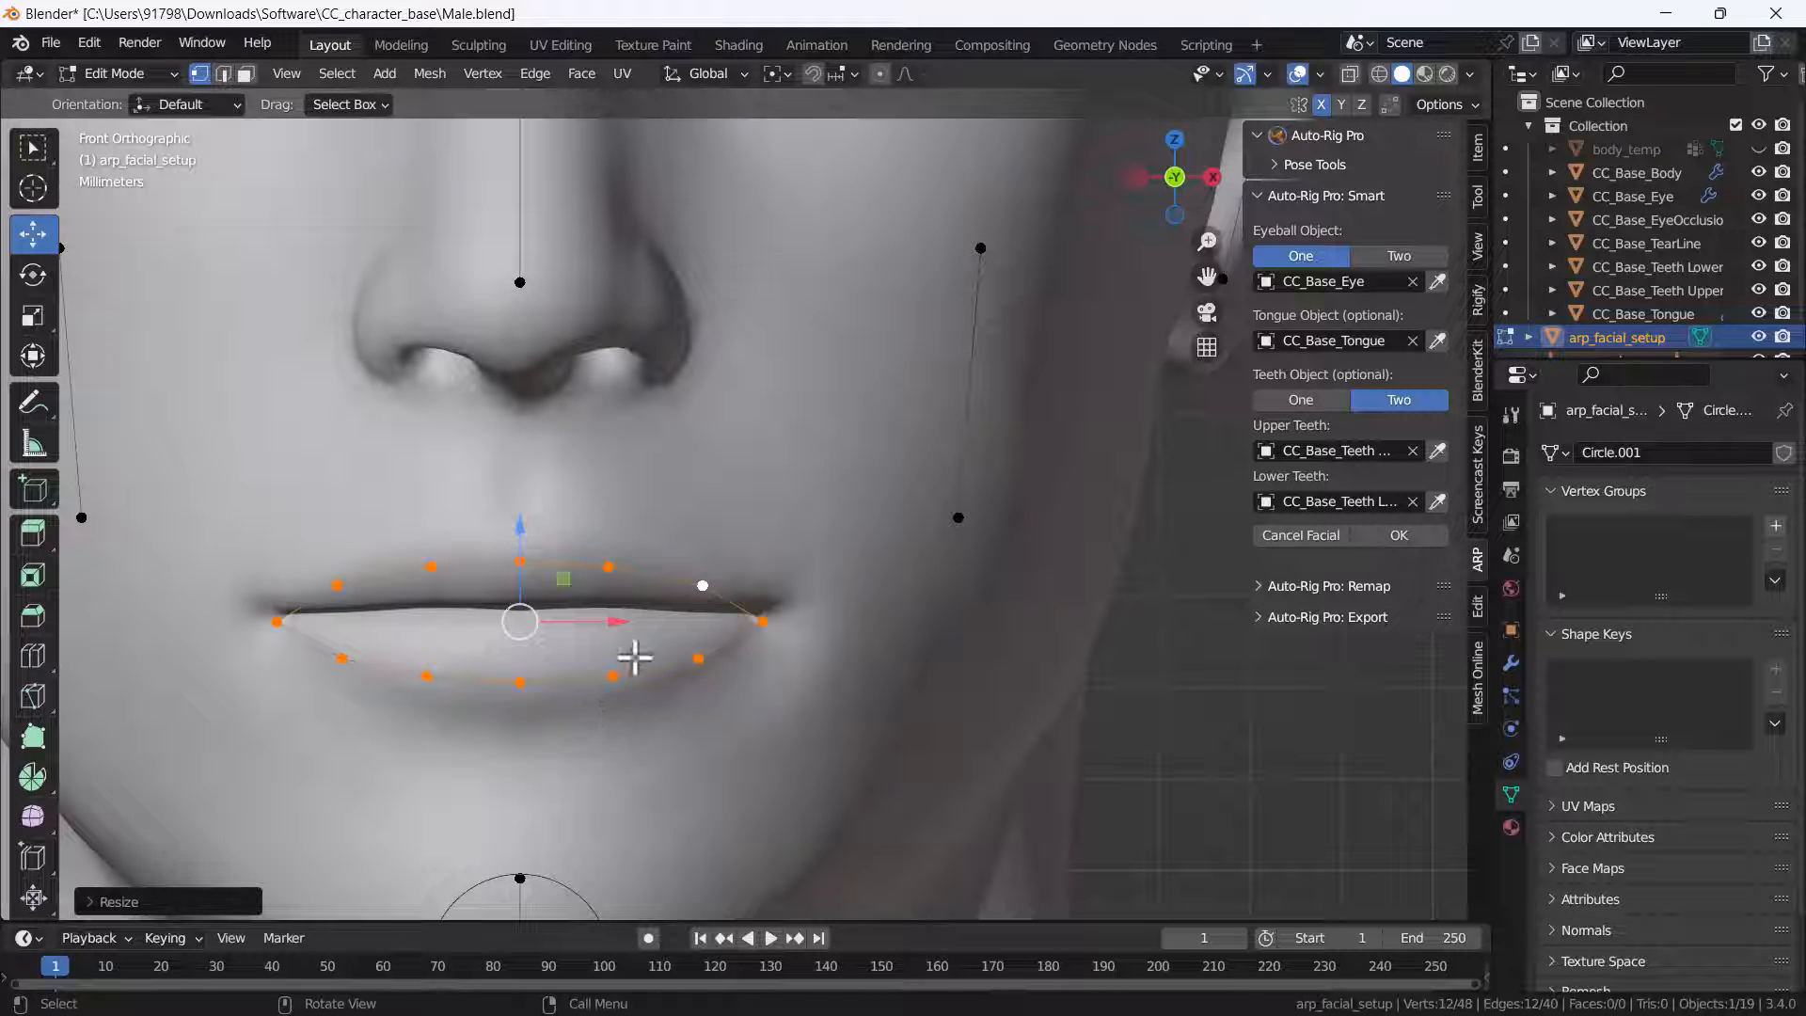
{"action": "key", "text": "g"}
{"action": "key", "text": "x"}
{"action": "left_click", "coordinate": [608, 622]}
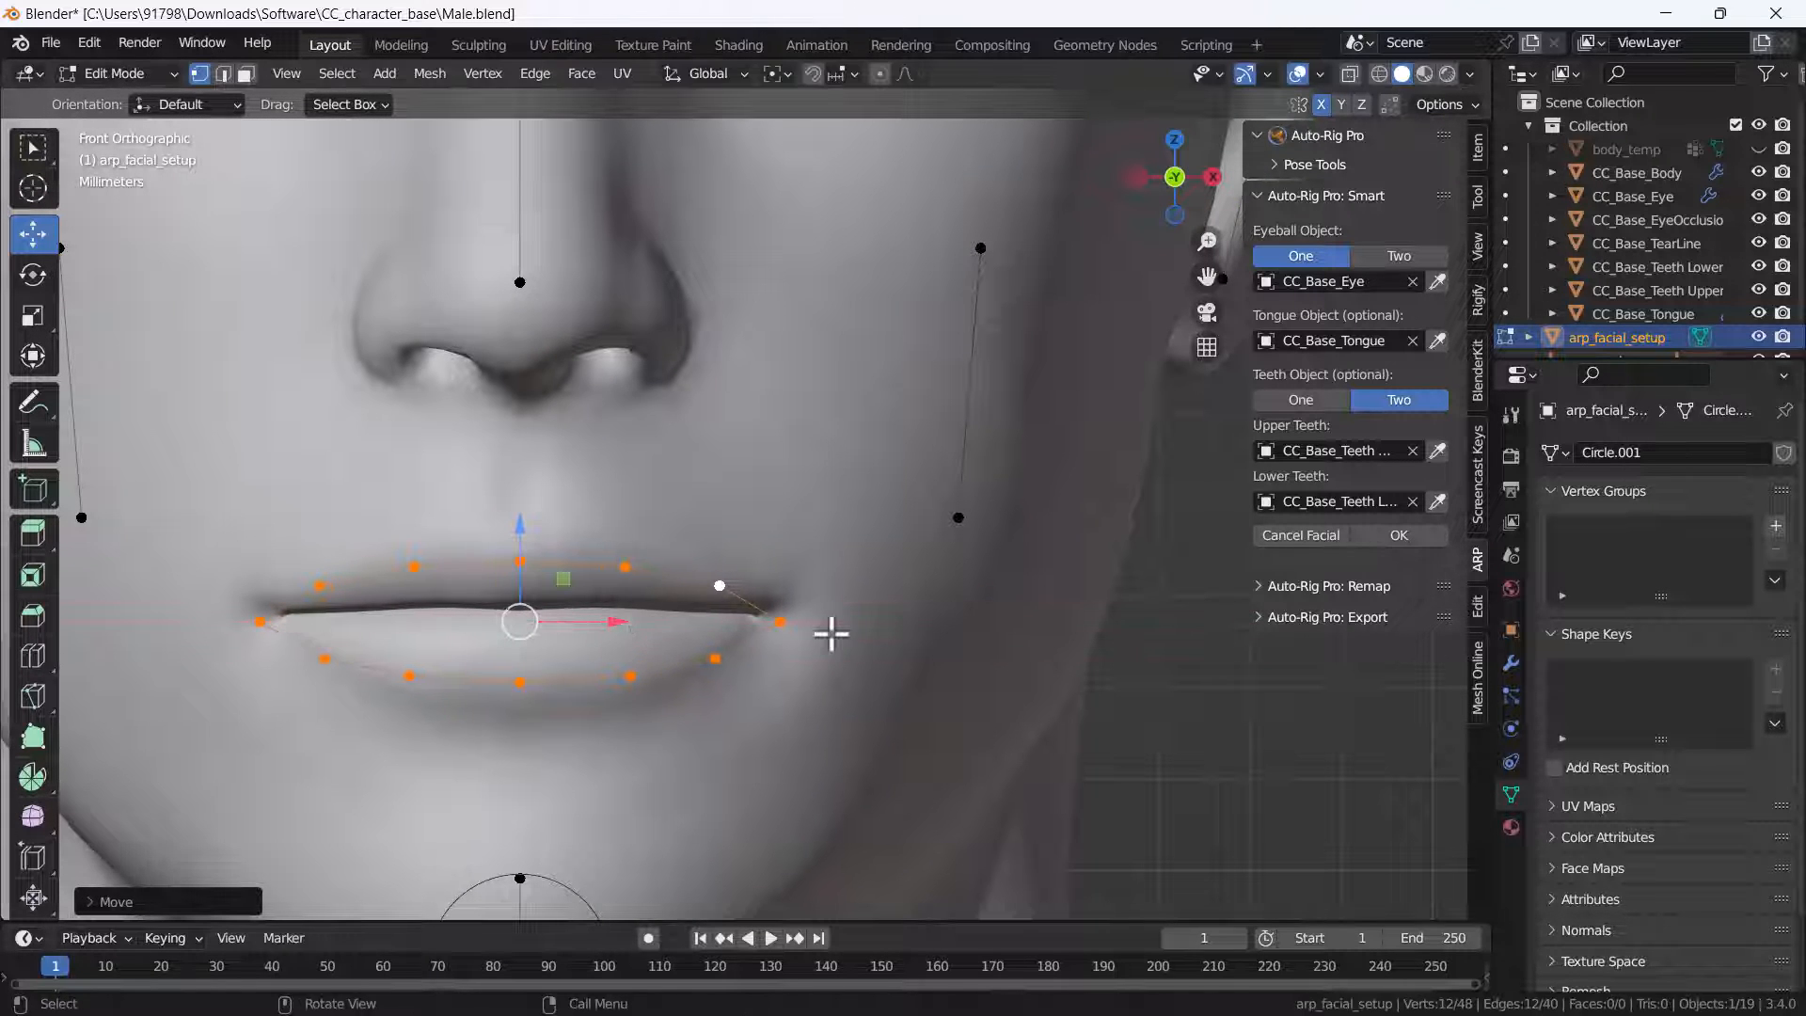
Step: Adjust the mouth corner markers to line up with the corners of the lips
{"action": "scroll", "coordinate": [831, 634], "scroll_direction": "up", "scroll_amount": 2}
{"action": "left_click", "coordinate": [746, 625]}
{"action": "key", "text": "g"}
{"action": "left_click", "coordinate": [811, 617]}
{"action": "middle_click_drag", "start_coordinate": [343, 705], "coordinate": [715, 681], "text": "shift"}
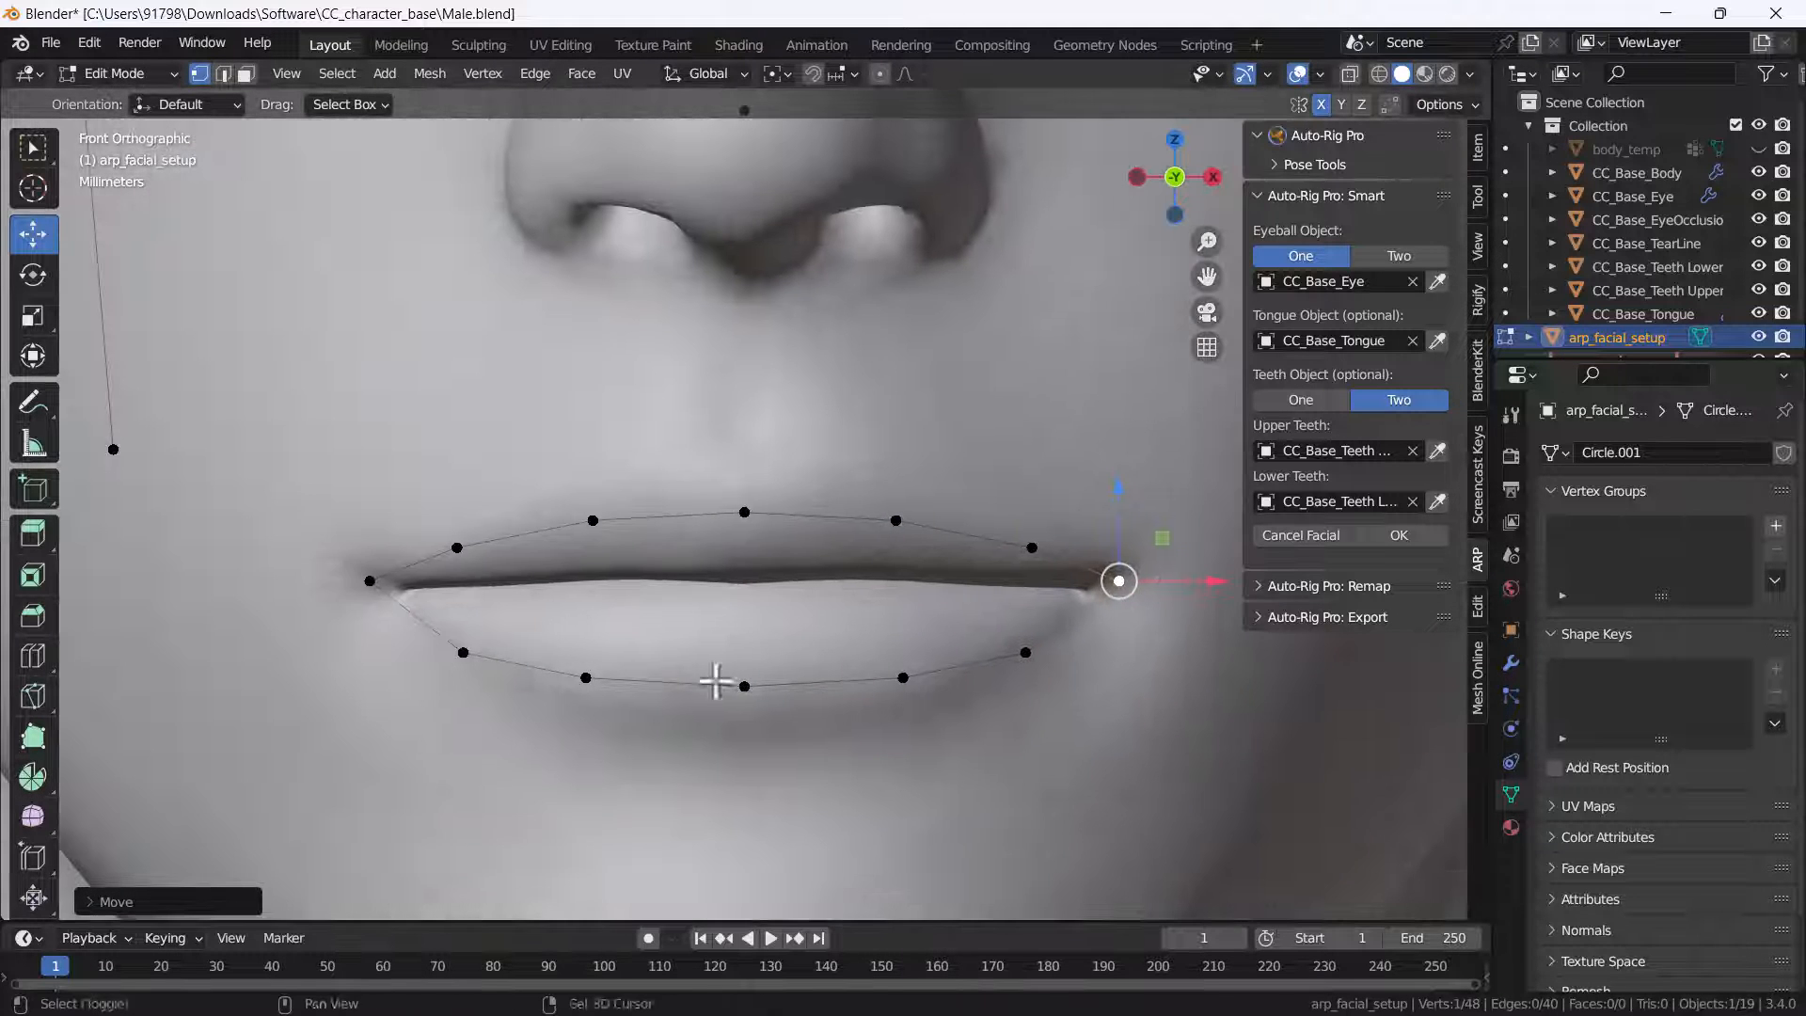
{"action": "key", "text": "g"}
{"action": "left_click", "coordinate": [363, 534]}
Step: Raise the chin marker slightly on the face
{"action": "scroll", "coordinate": [596, 665], "scroll_direction": "down", "scroll_amount": 4}
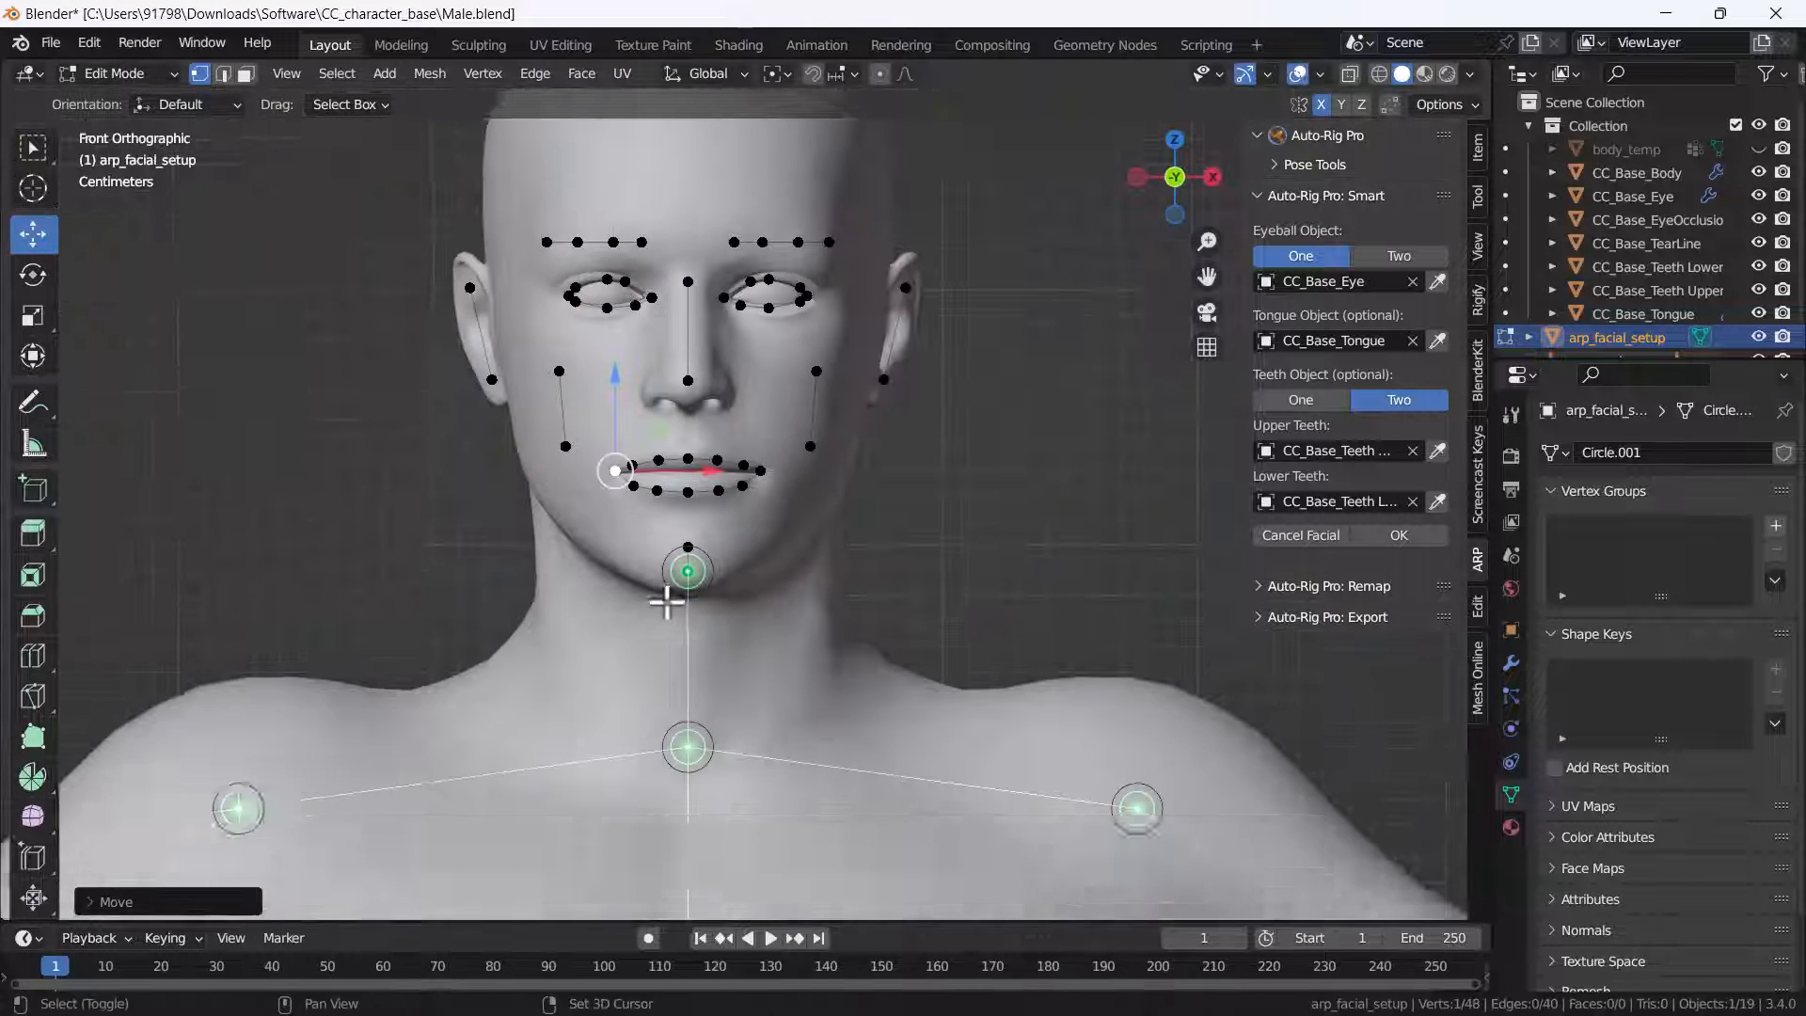
{"action": "scroll", "coordinate": [659, 583], "scroll_direction": "up", "scroll_amount": 5}
{"action": "left_click_drag", "start_coordinate": [667, 523], "coordinate": [681, 598]}
{"action": "scroll", "coordinate": [691, 528], "scroll_direction": "down", "scroll_amount": 1}
{"action": "scroll", "coordinate": [680, 595], "scroll_direction": "down", "scroll_amount": 2}
{"action": "scroll", "coordinate": [871, 621], "scroll_direction": "down", "scroll_amount": 3}
Step: Show the materials in the viewport and reposition the eyebrow markers to follow the arch of the textured eyebrow
{"action": "middle_click_drag", "start_coordinate": [902, 393], "coordinate": [814, 779], "text": "shift"}
{"action": "left_click", "coordinate": [1424, 73]}
{"action": "scroll", "coordinate": [847, 499], "scroll_direction": "up", "scroll_amount": 5}
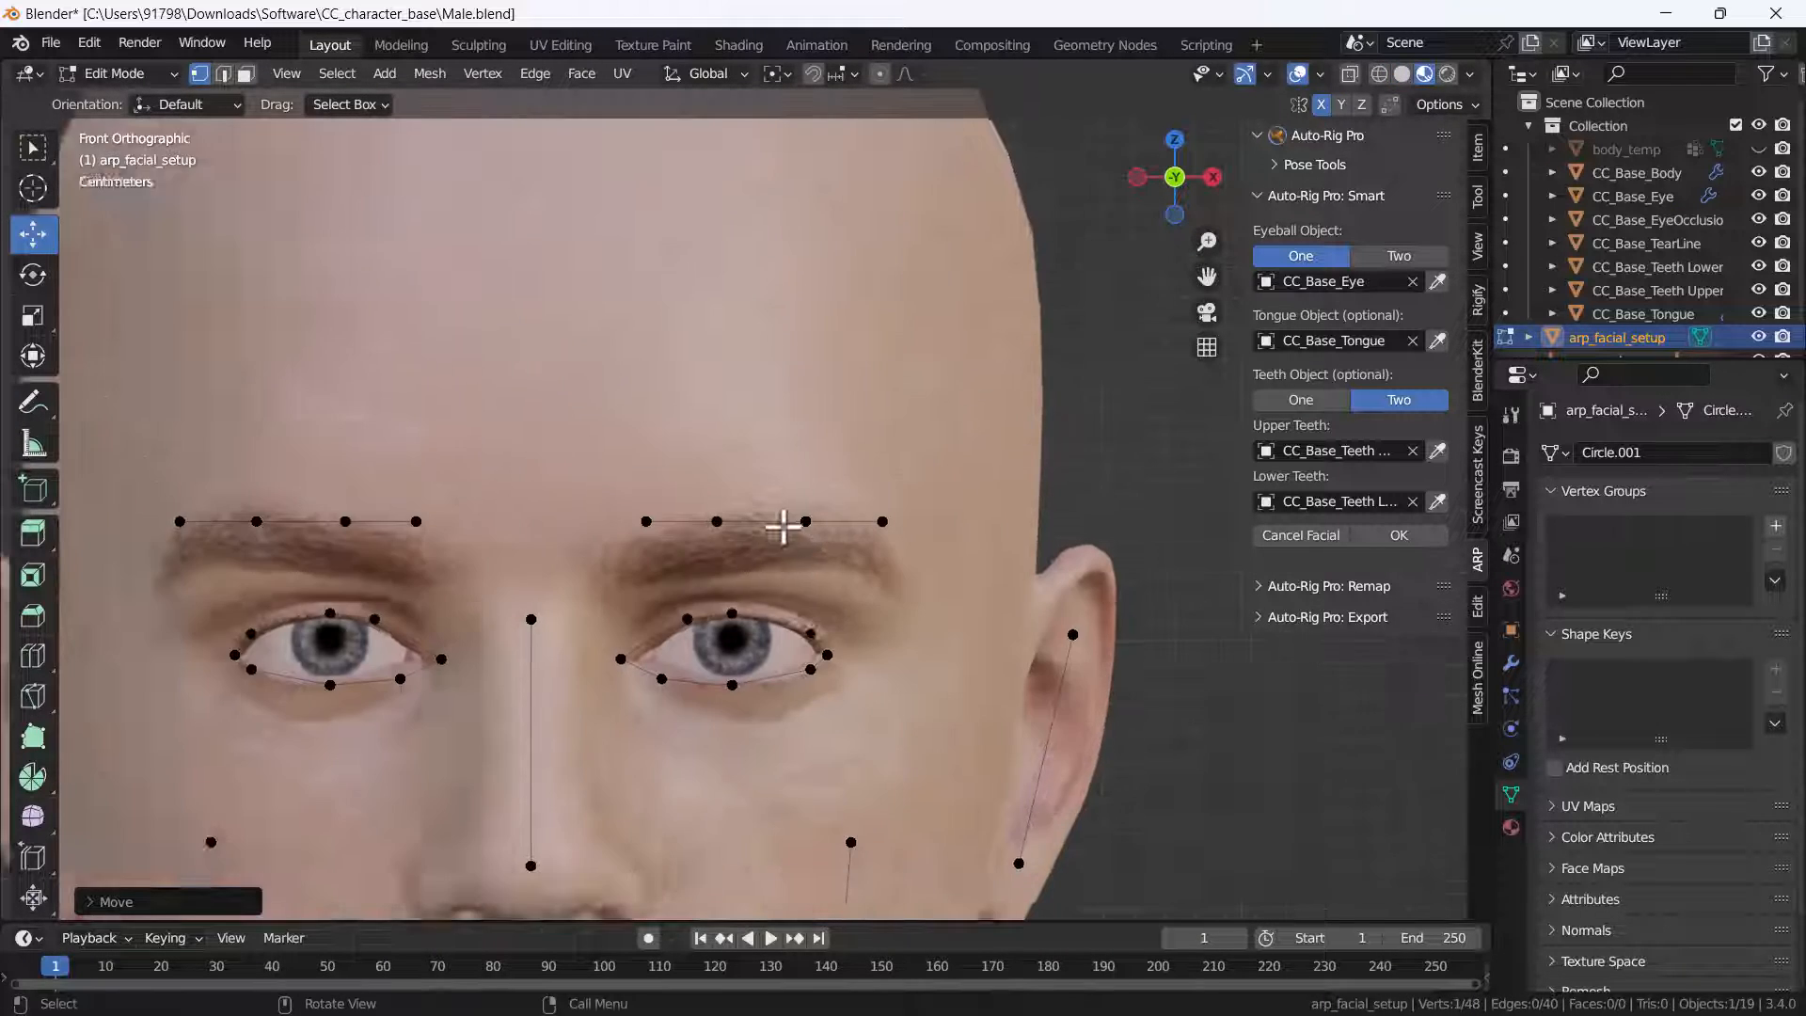
{"action": "left_click_drag", "start_coordinate": [903, 466], "coordinate": [959, 574]}
{"action": "left_click_drag", "start_coordinate": [935, 512], "coordinate": [941, 548]}
{"action": "left_click_drag", "start_coordinate": [743, 488], "coordinate": [832, 560]}
{"action": "left_click_drag", "start_coordinate": [815, 478], "coordinate": [817, 497]}
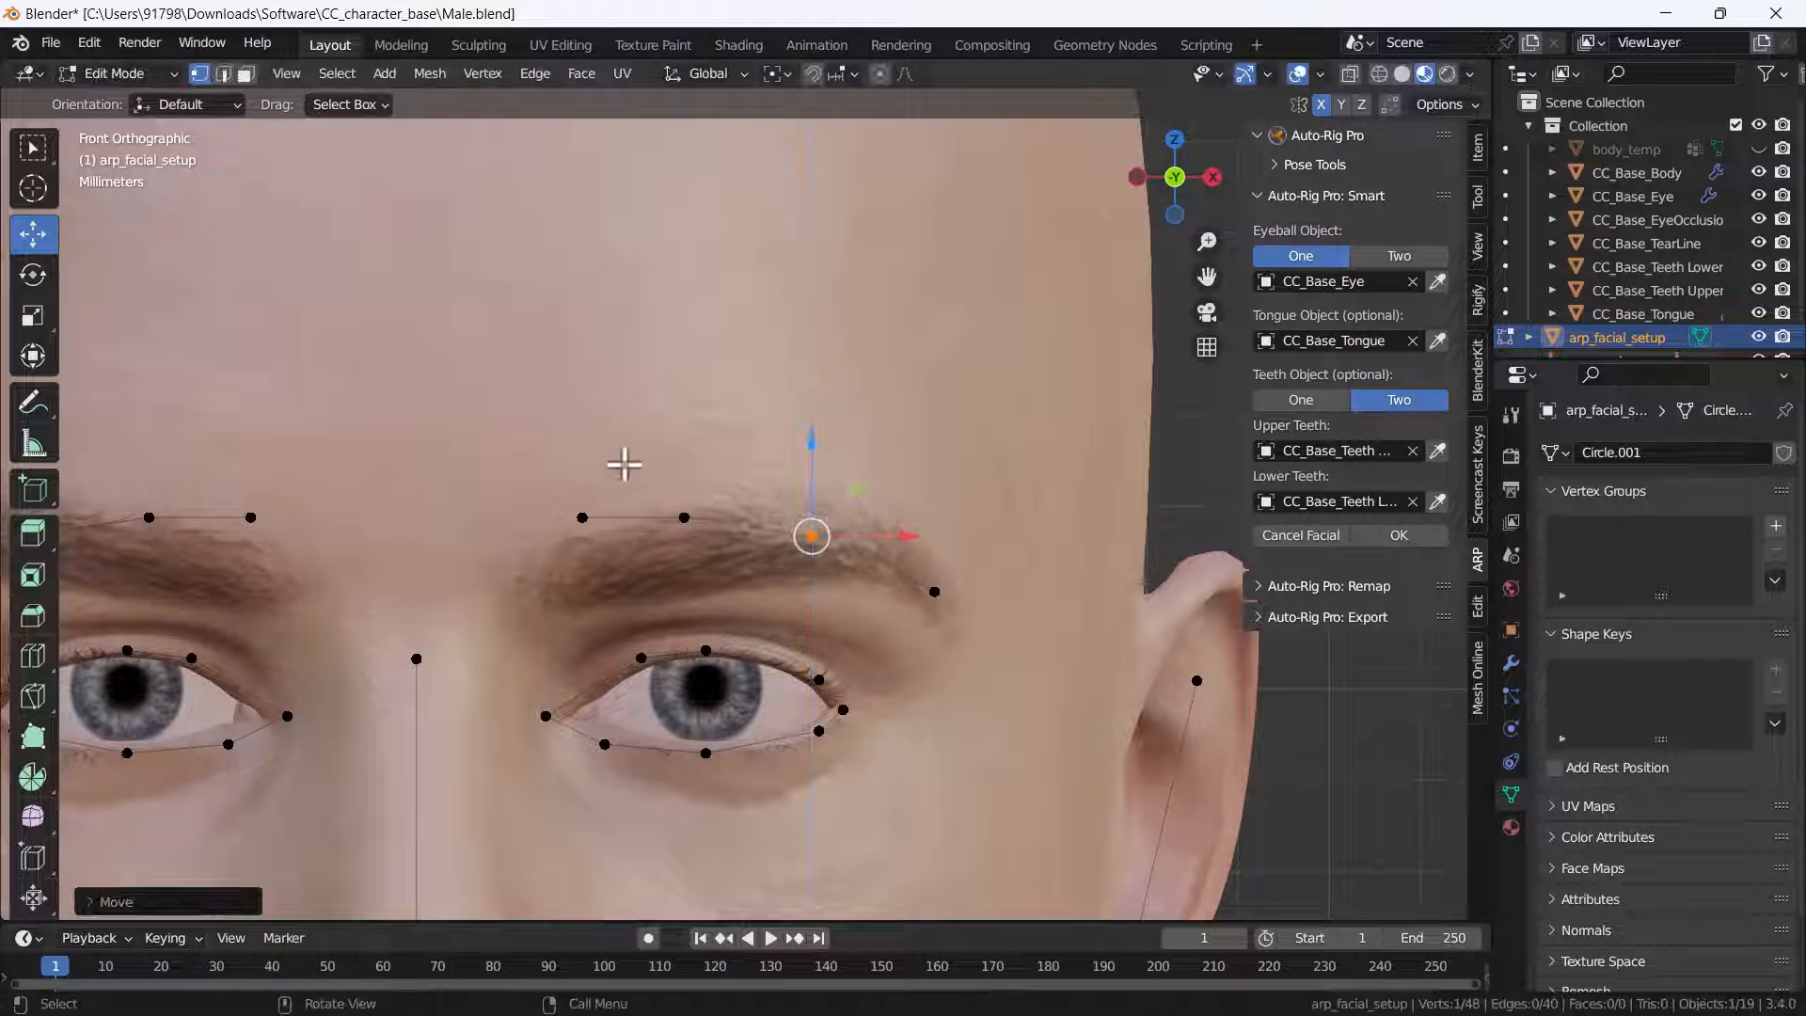
{"action": "left_click_drag", "start_coordinate": [625, 464], "coordinate": [713, 546]}
{"action": "left_click_drag", "start_coordinate": [685, 488], "coordinate": [585, 520]}
{"action": "scroll", "coordinate": [642, 576], "scroll_direction": "down", "scroll_amount": 1}
{"action": "scroll", "coordinate": [659, 638], "scroll_direction": "down", "scroll_amount": 5}
{"action": "scroll", "coordinate": [673, 790], "scroll_direction": "up", "scroll_amount": 3}
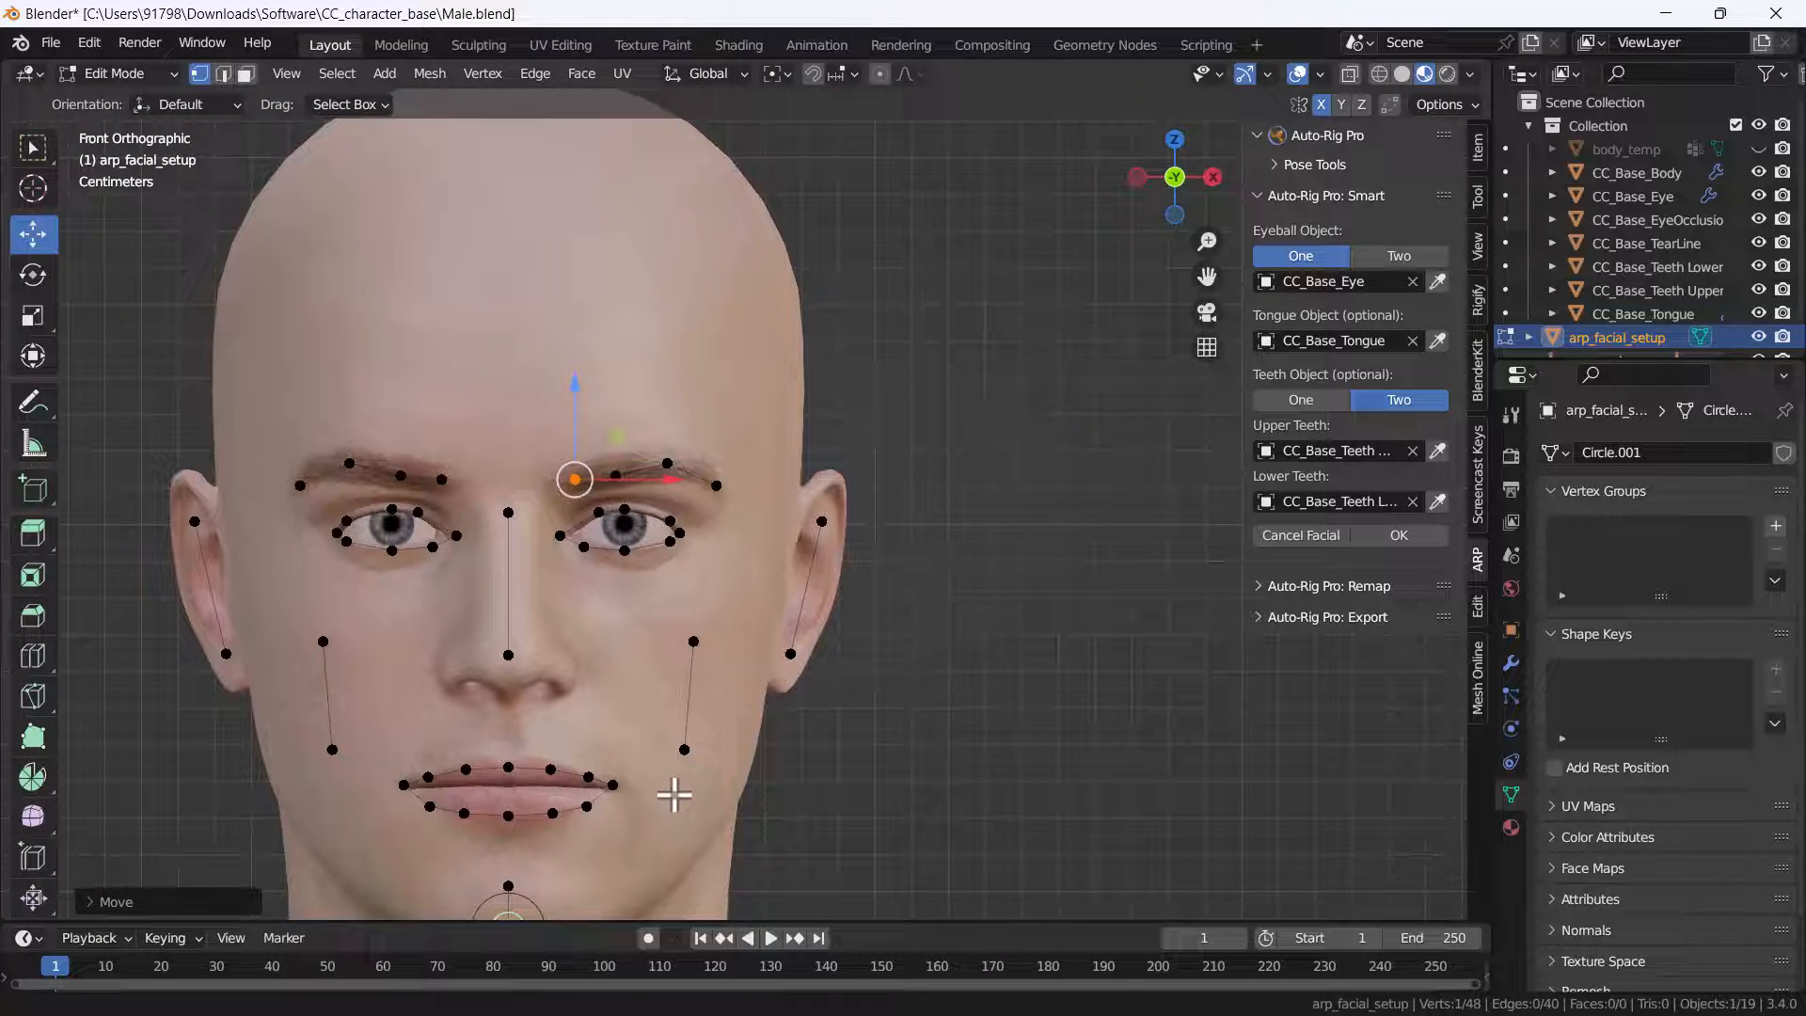
Step: Clear the facial object assignments, then set CC_Base_Eye as the eyeball object and CC_Base_Tongue as the tongue object
{"action": "left_click", "coordinate": [1412, 281]}
{"action": "left_click", "coordinate": [1386, 283]}
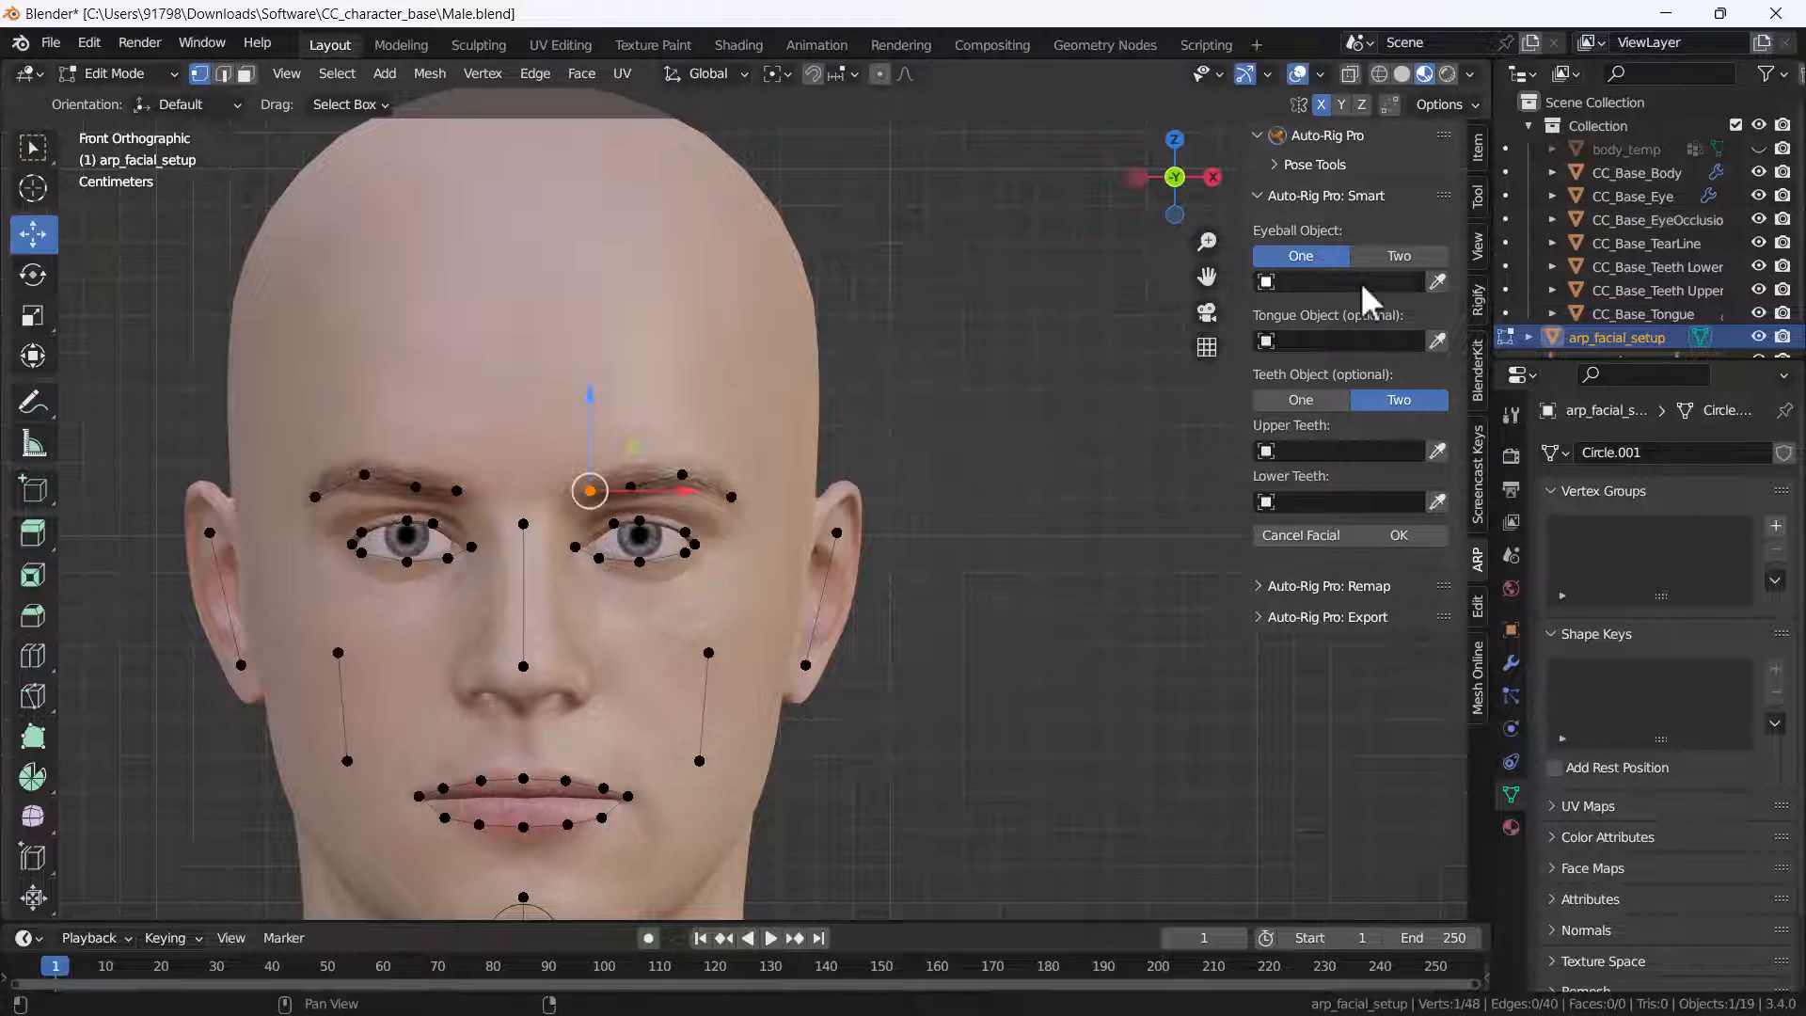
{"action": "left_click", "coordinate": [1405, 281]}
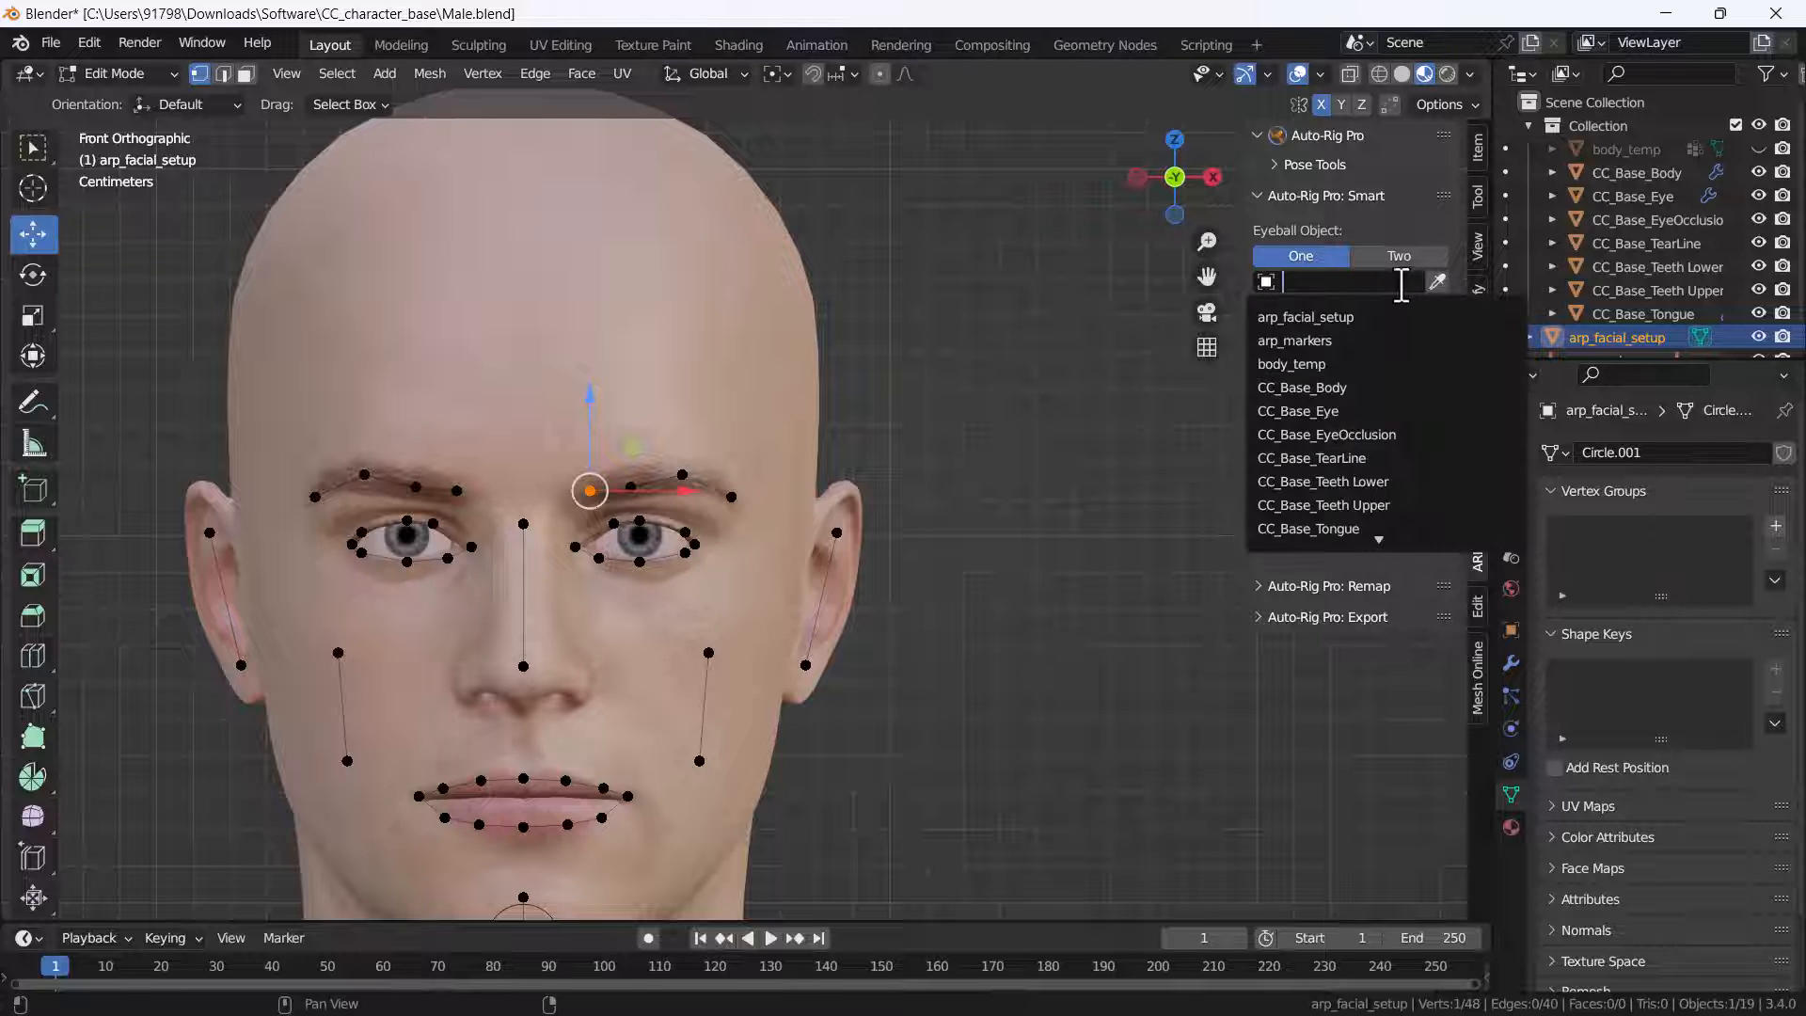
{"action": "type", "text": "cc"}
{"action": "left_click", "coordinate": [1328, 317]}
{"action": "left_click", "coordinate": [1351, 342]}
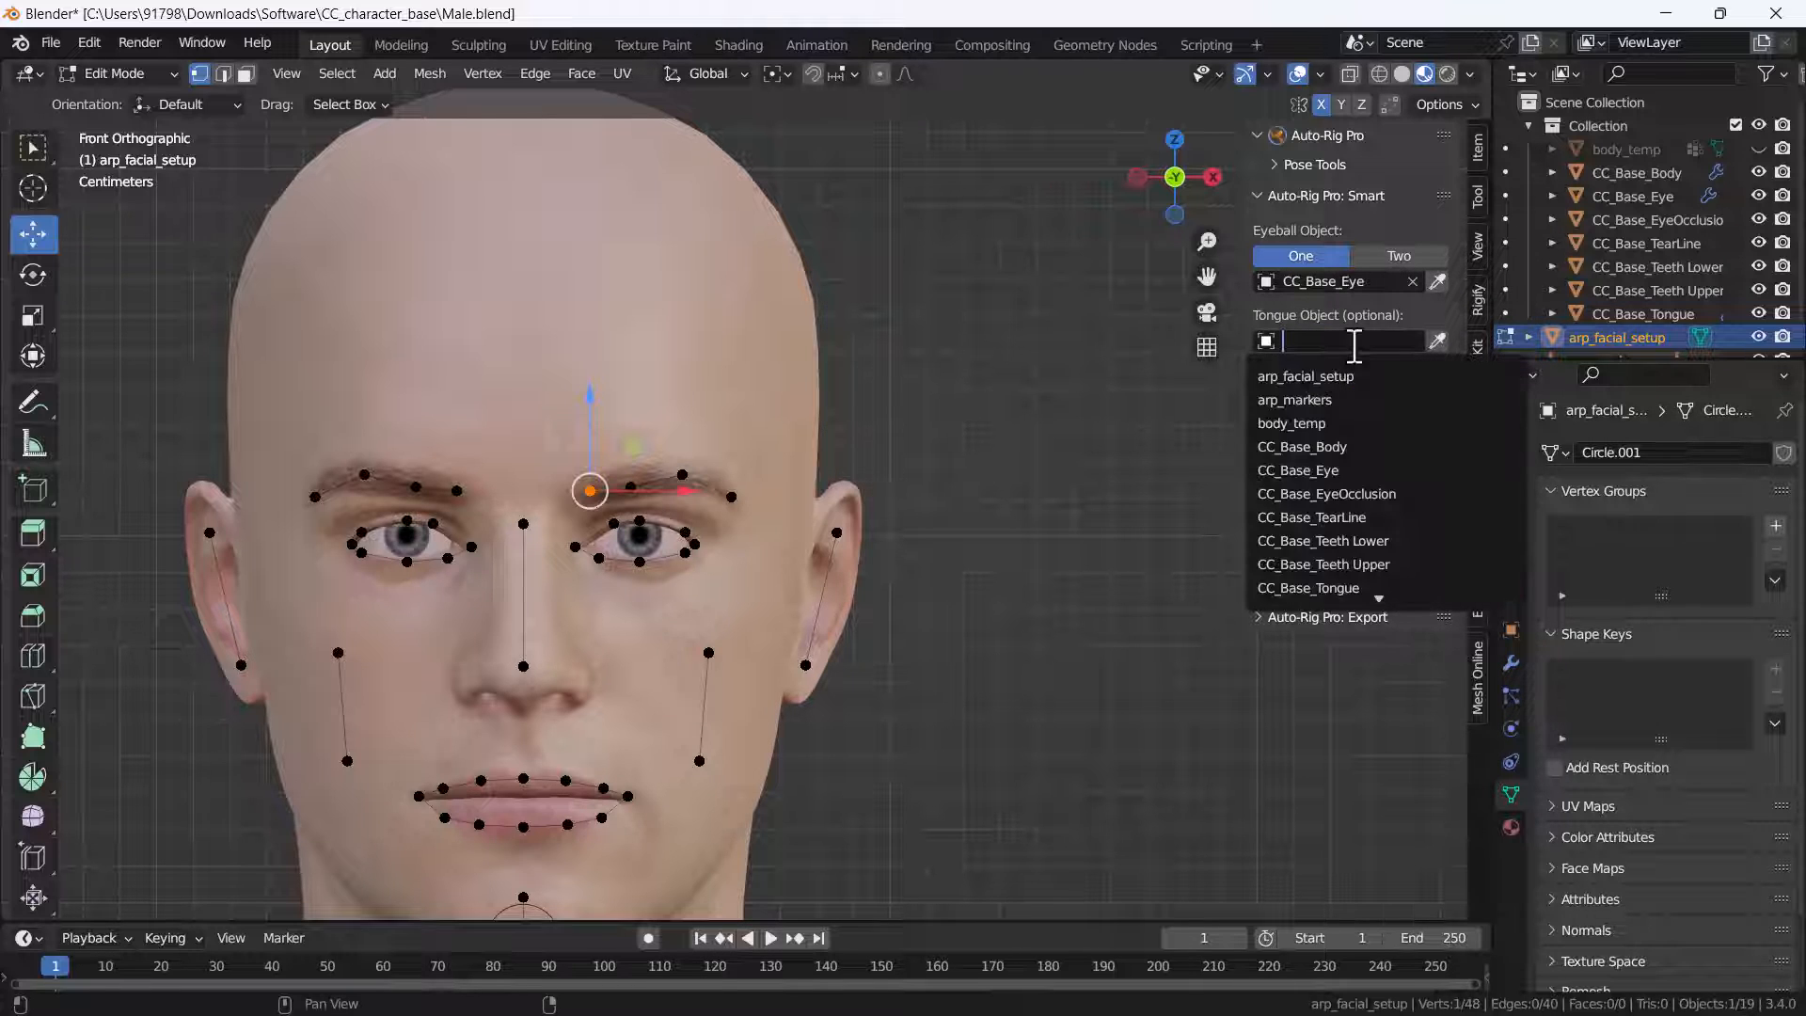
{"action": "type", "text": "to"}
{"action": "left_click", "coordinate": [1347, 376]}
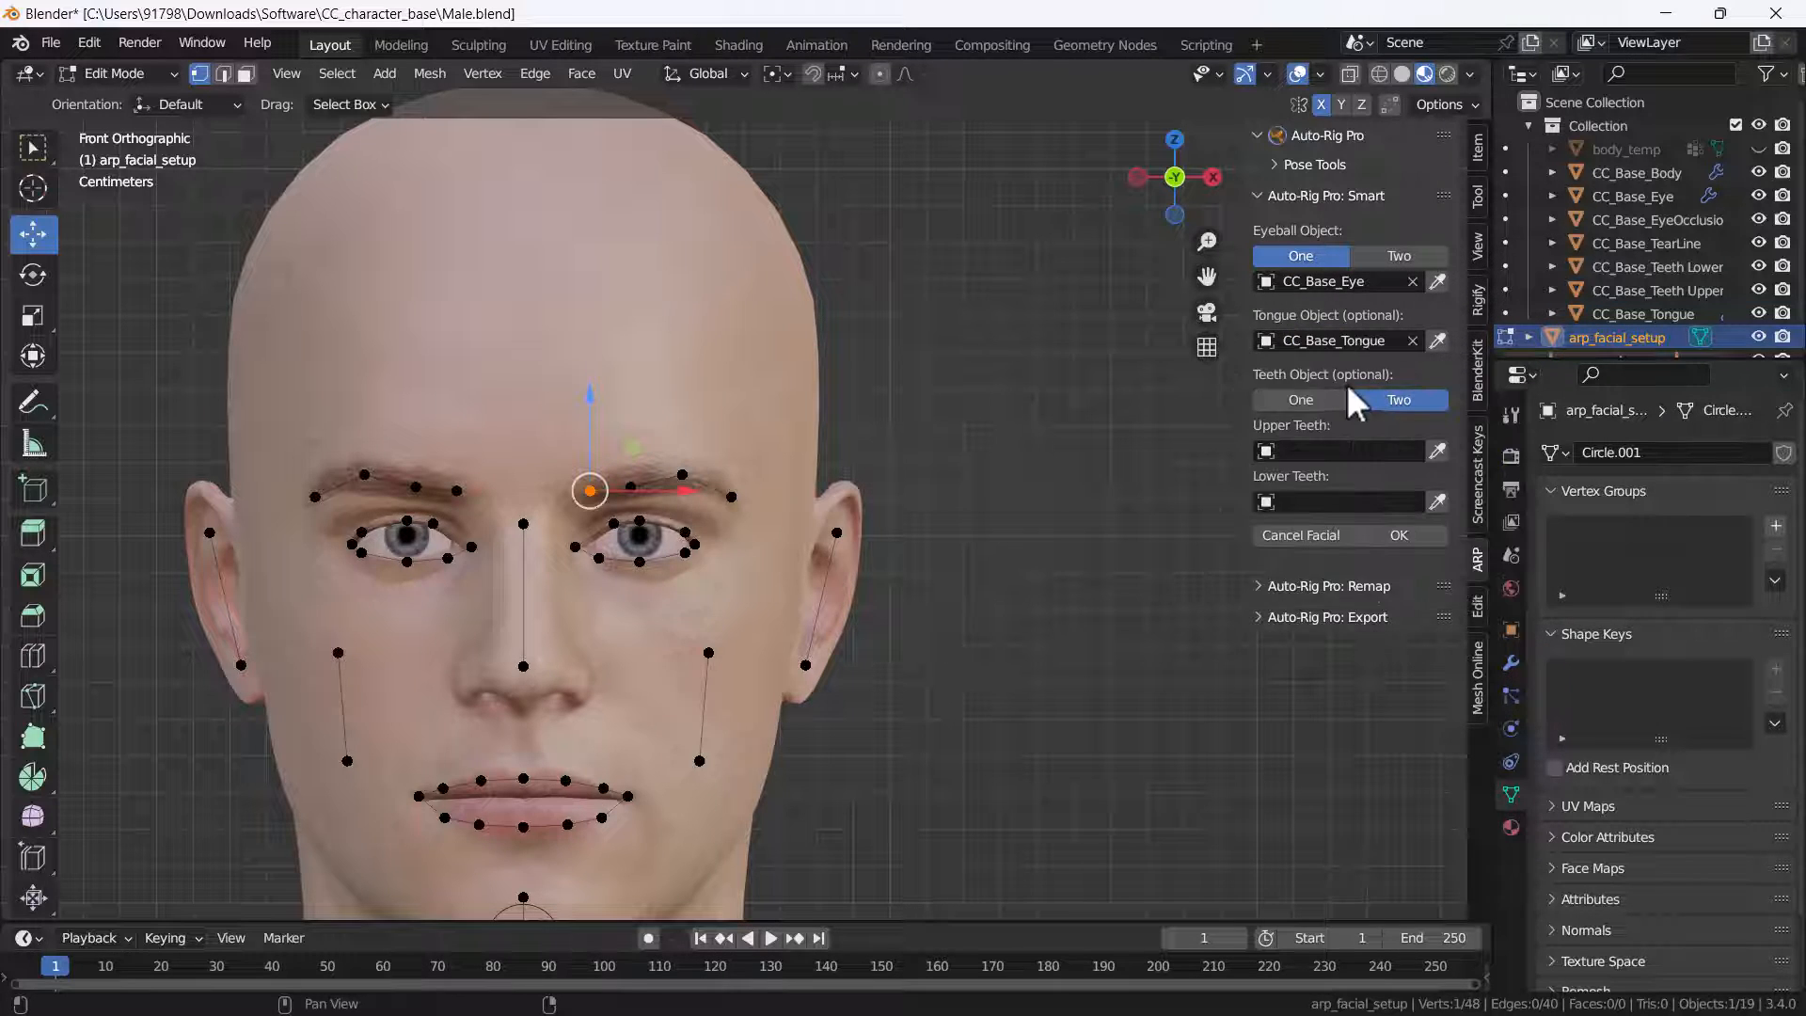
Step: Assign CC_Base_Teeth Upper as the upper teeth and CC_Base_Teeth Lower as the lower teeth
{"action": "left_click", "coordinate": [1340, 450]}
{"action": "type", "text": "up"}
{"action": "left_click", "coordinate": [1345, 481]}
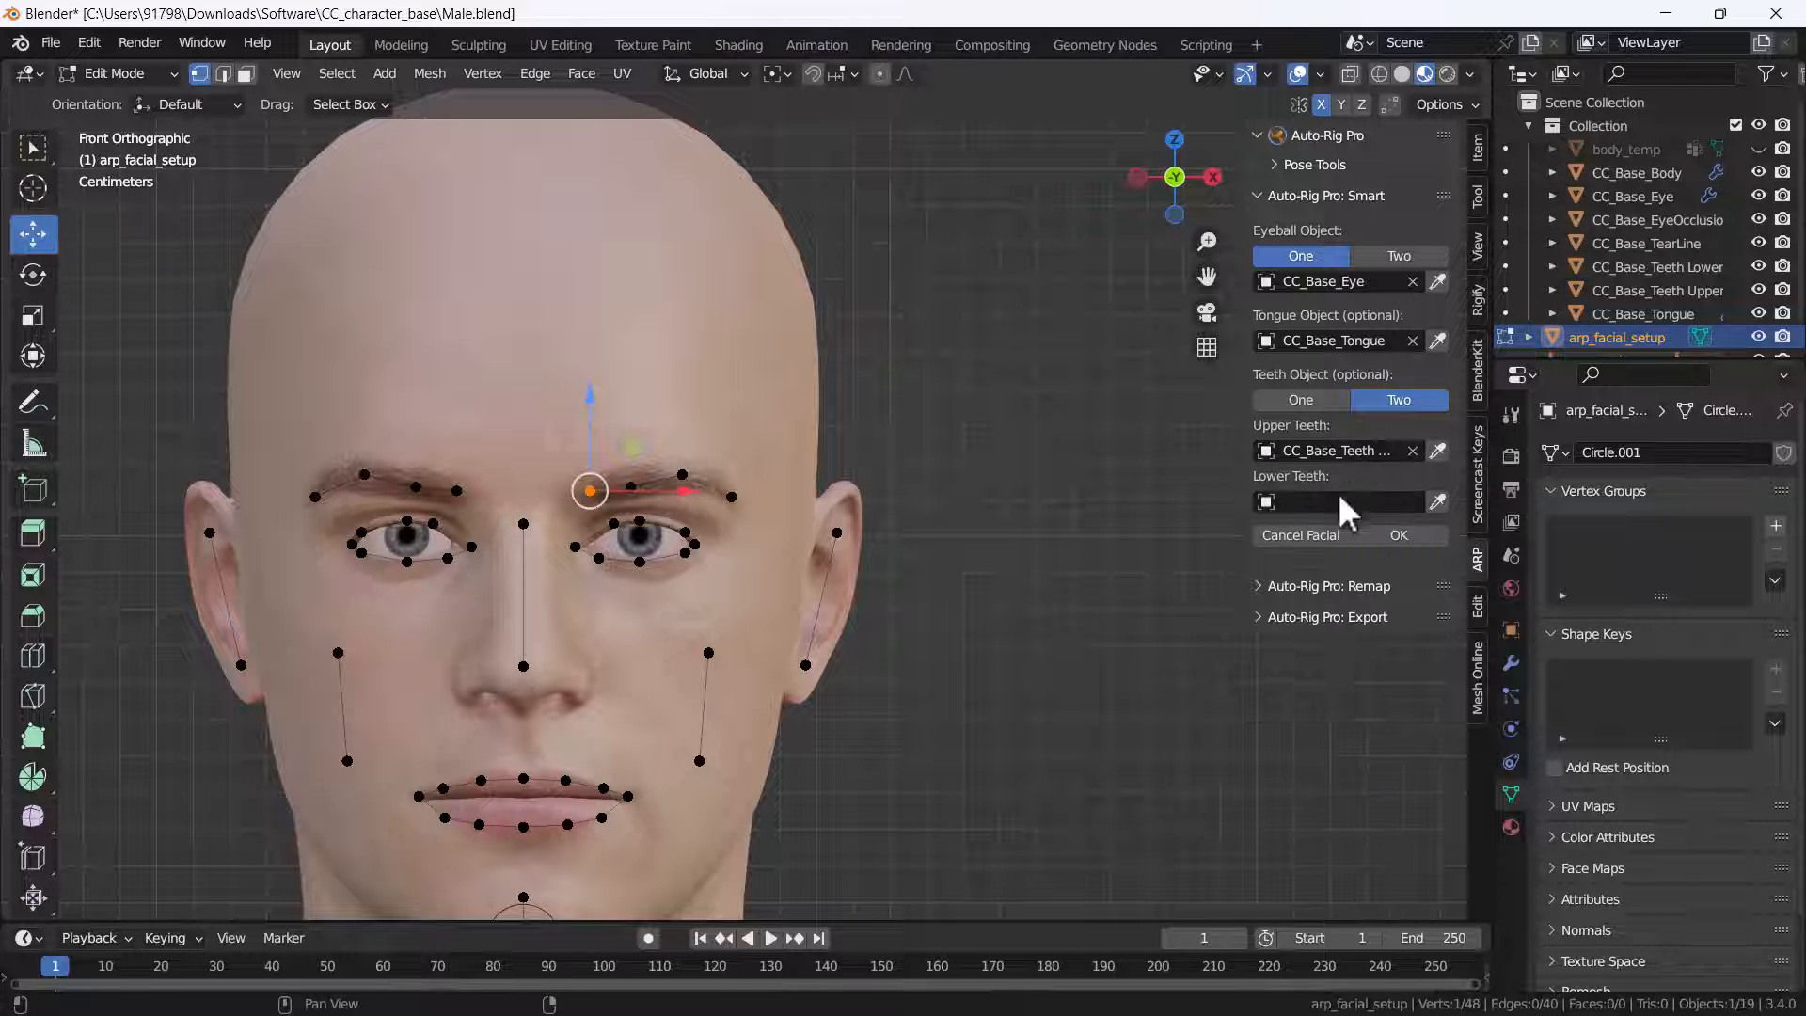
{"action": "left_click", "coordinate": [1340, 502]}
{"action": "type", "text": "lo"}
{"action": "left_click", "coordinate": [1368, 526]}
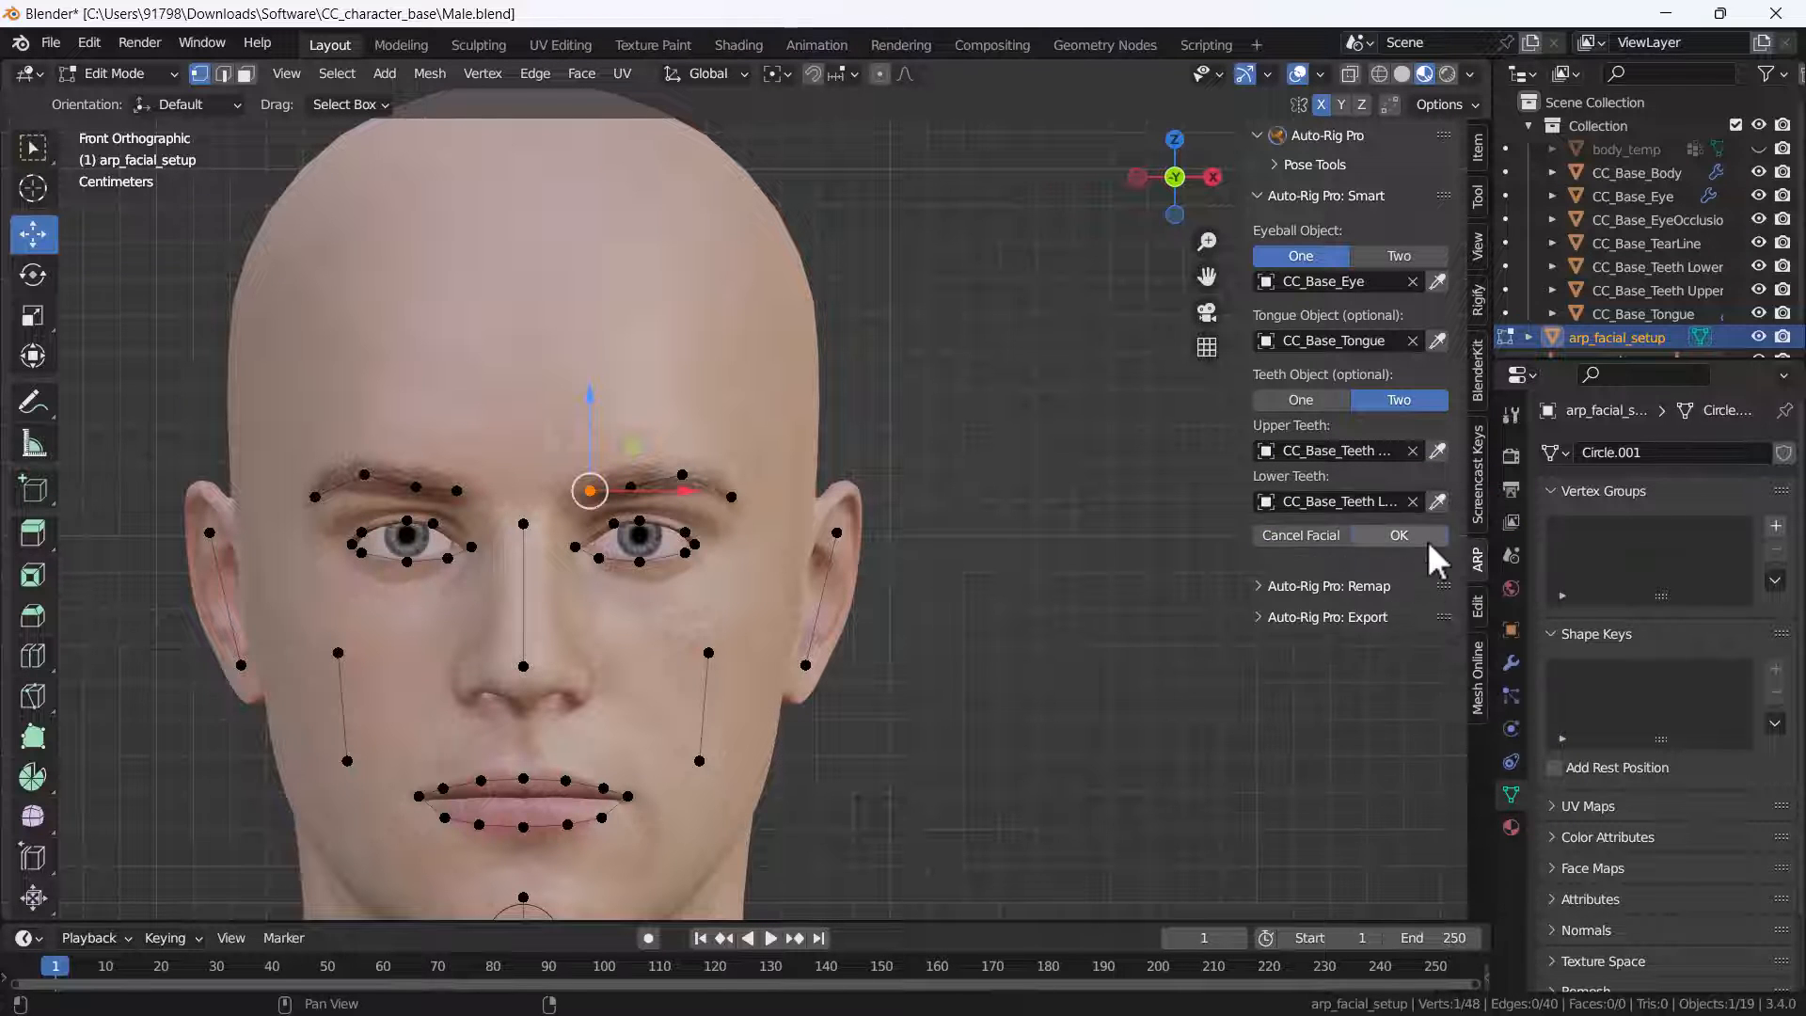
Step: Confirm the facial setup and generate the Smart rig's reference bones
{"action": "left_click", "coordinate": [1411, 536]}
{"action": "scroll", "coordinate": [765, 510], "scroll_direction": "up", "scroll_amount": 4}
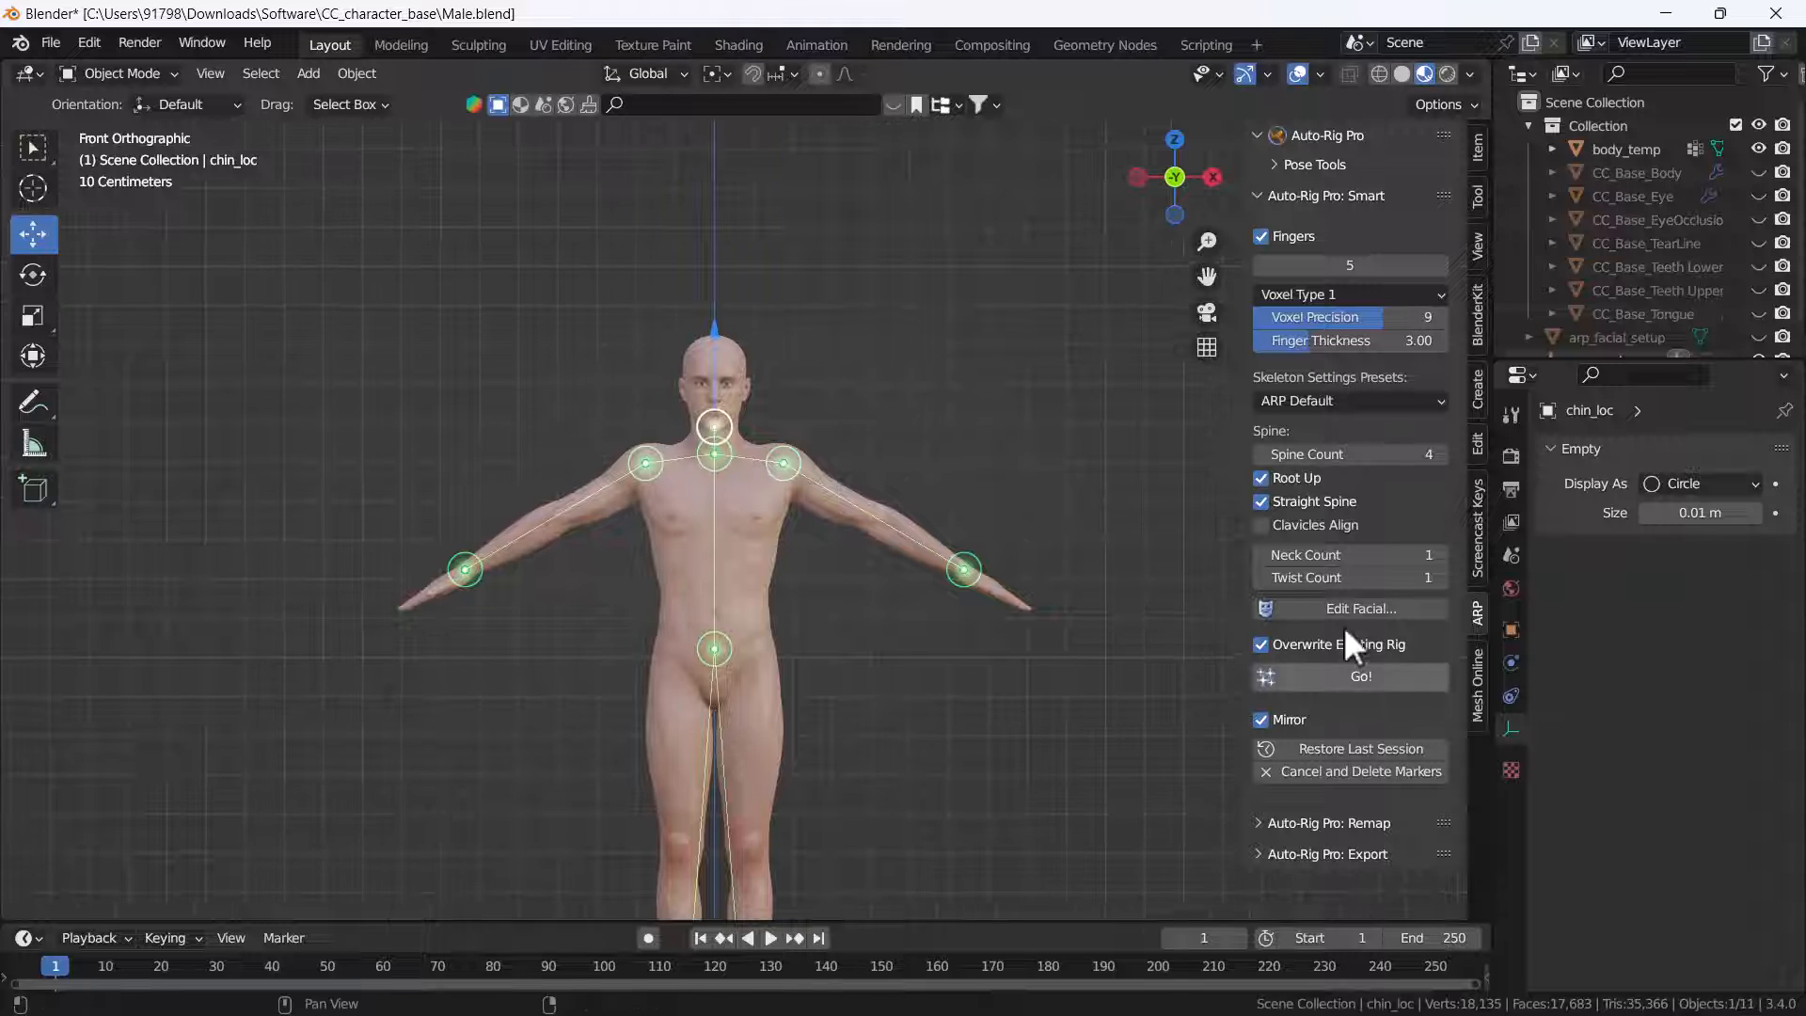
{"action": "left_click", "coordinate": [1359, 686]}
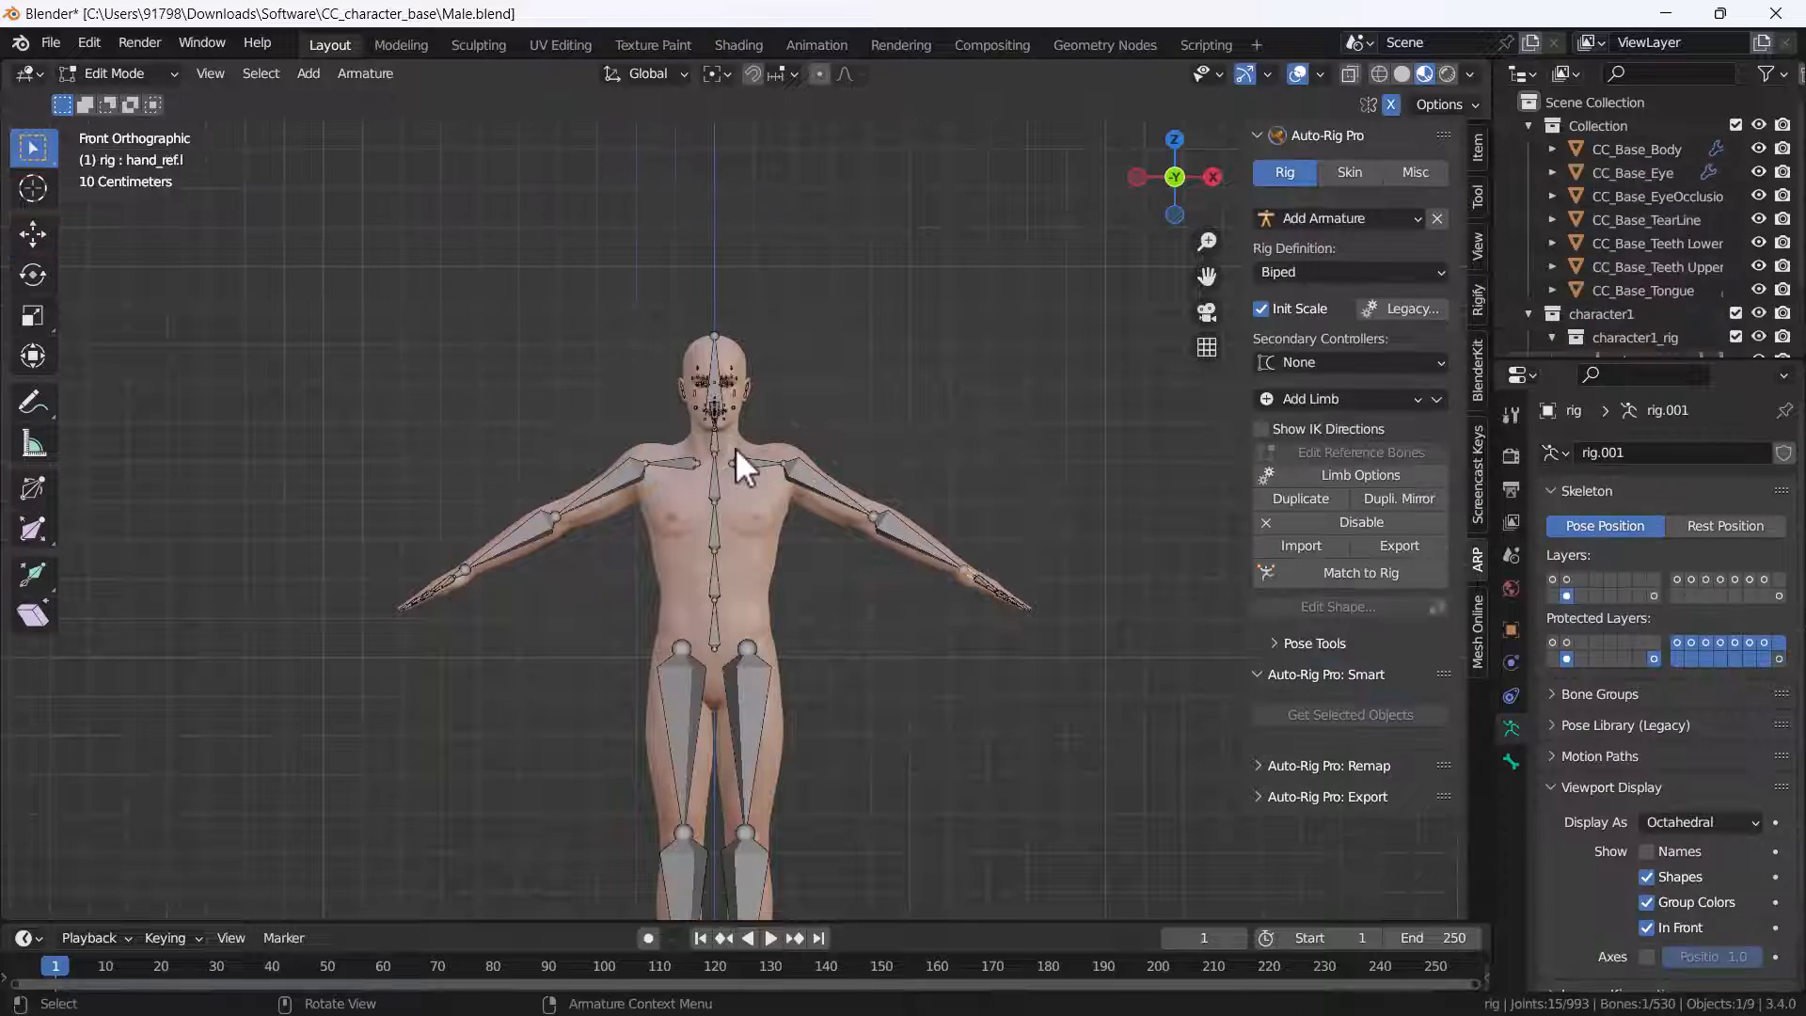
Step: Examine the generated reference bones on the face and body from different angles
{"action": "middle_click_drag", "start_coordinate": [735, 447], "coordinate": [705, 499]}
{"action": "scroll", "coordinate": [724, 545], "scroll_direction": "up", "scroll_amount": 5}
{"action": "scroll", "coordinate": [753, 597], "scroll_direction": "up", "scroll_amount": 3}
{"action": "middle_click_drag", "start_coordinate": [778, 608], "coordinate": [556, 624]}
{"action": "scroll", "coordinate": [693, 536], "scroll_direction": "down", "scroll_amount": 3}
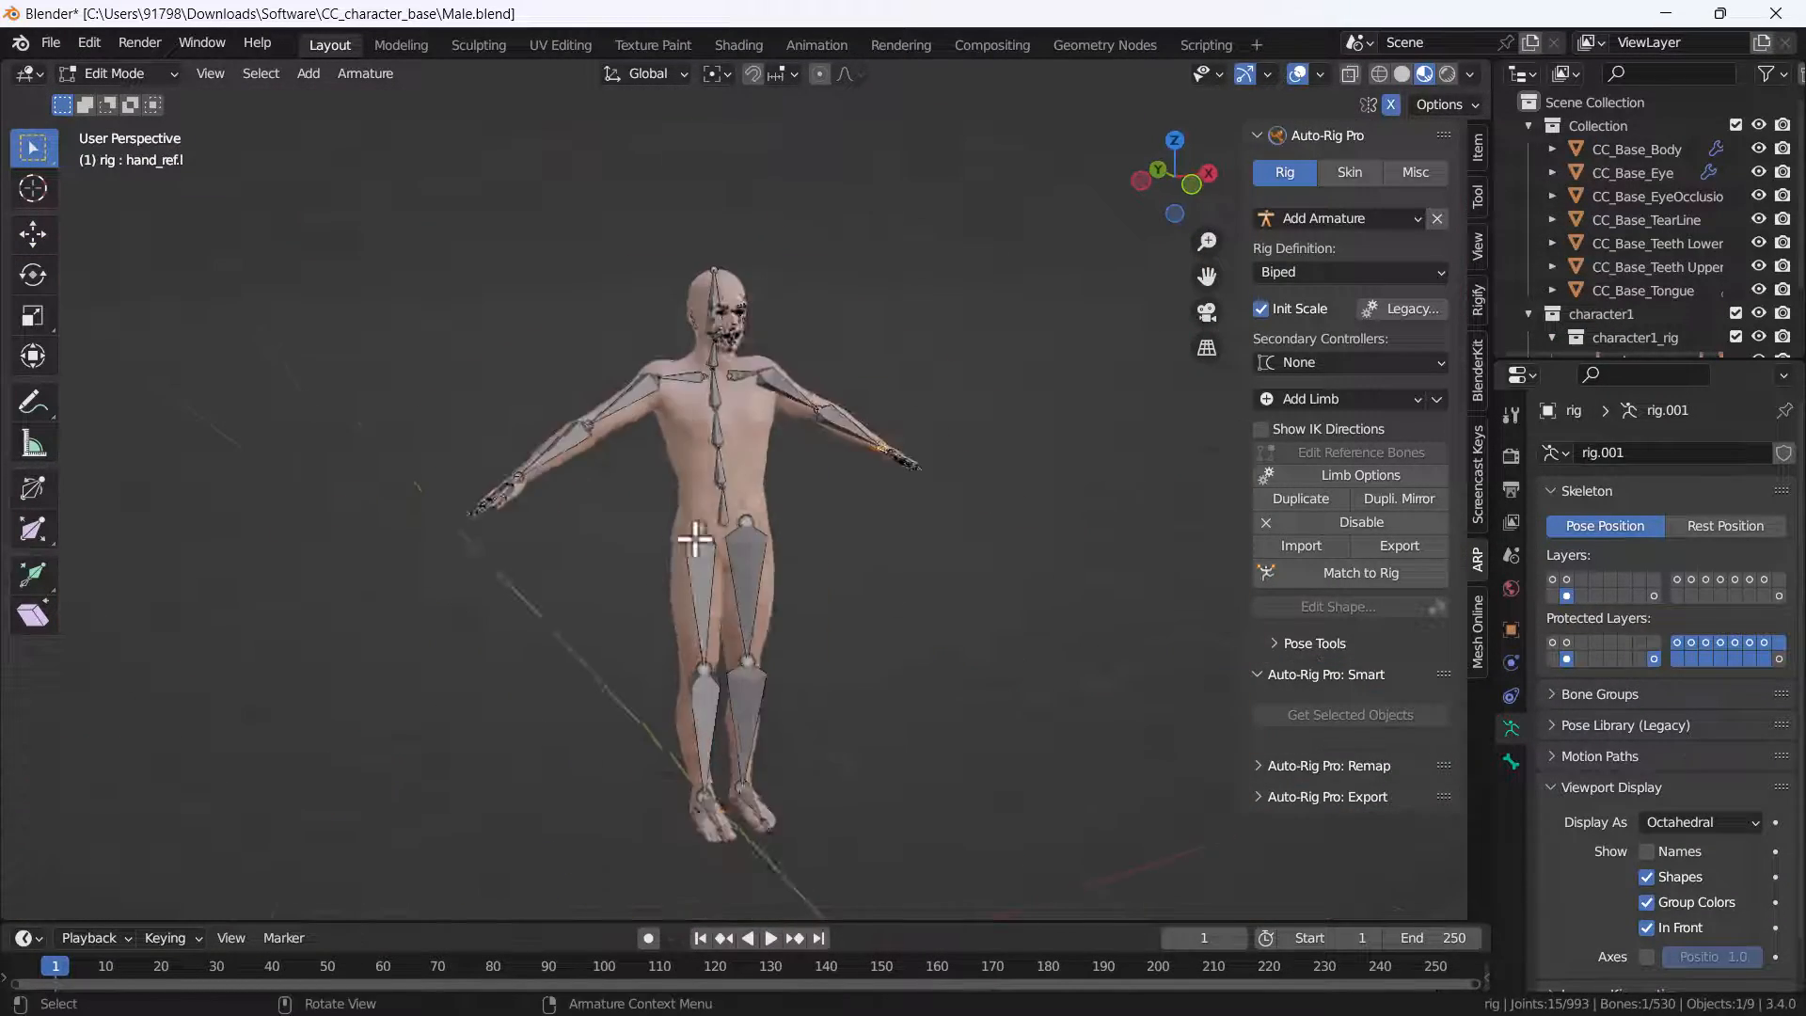
Step: Match the reference bones to the rig to generate the body and face controls, ending in Object Mode
{"action": "middle_click_drag", "start_coordinate": [694, 536], "coordinate": [576, 338]}
{"action": "scroll", "coordinate": [665, 485], "scroll_direction": "up", "scroll_amount": 3}
{"action": "scroll", "coordinate": [738, 484], "scroll_direction": "up", "scroll_amount": 5}
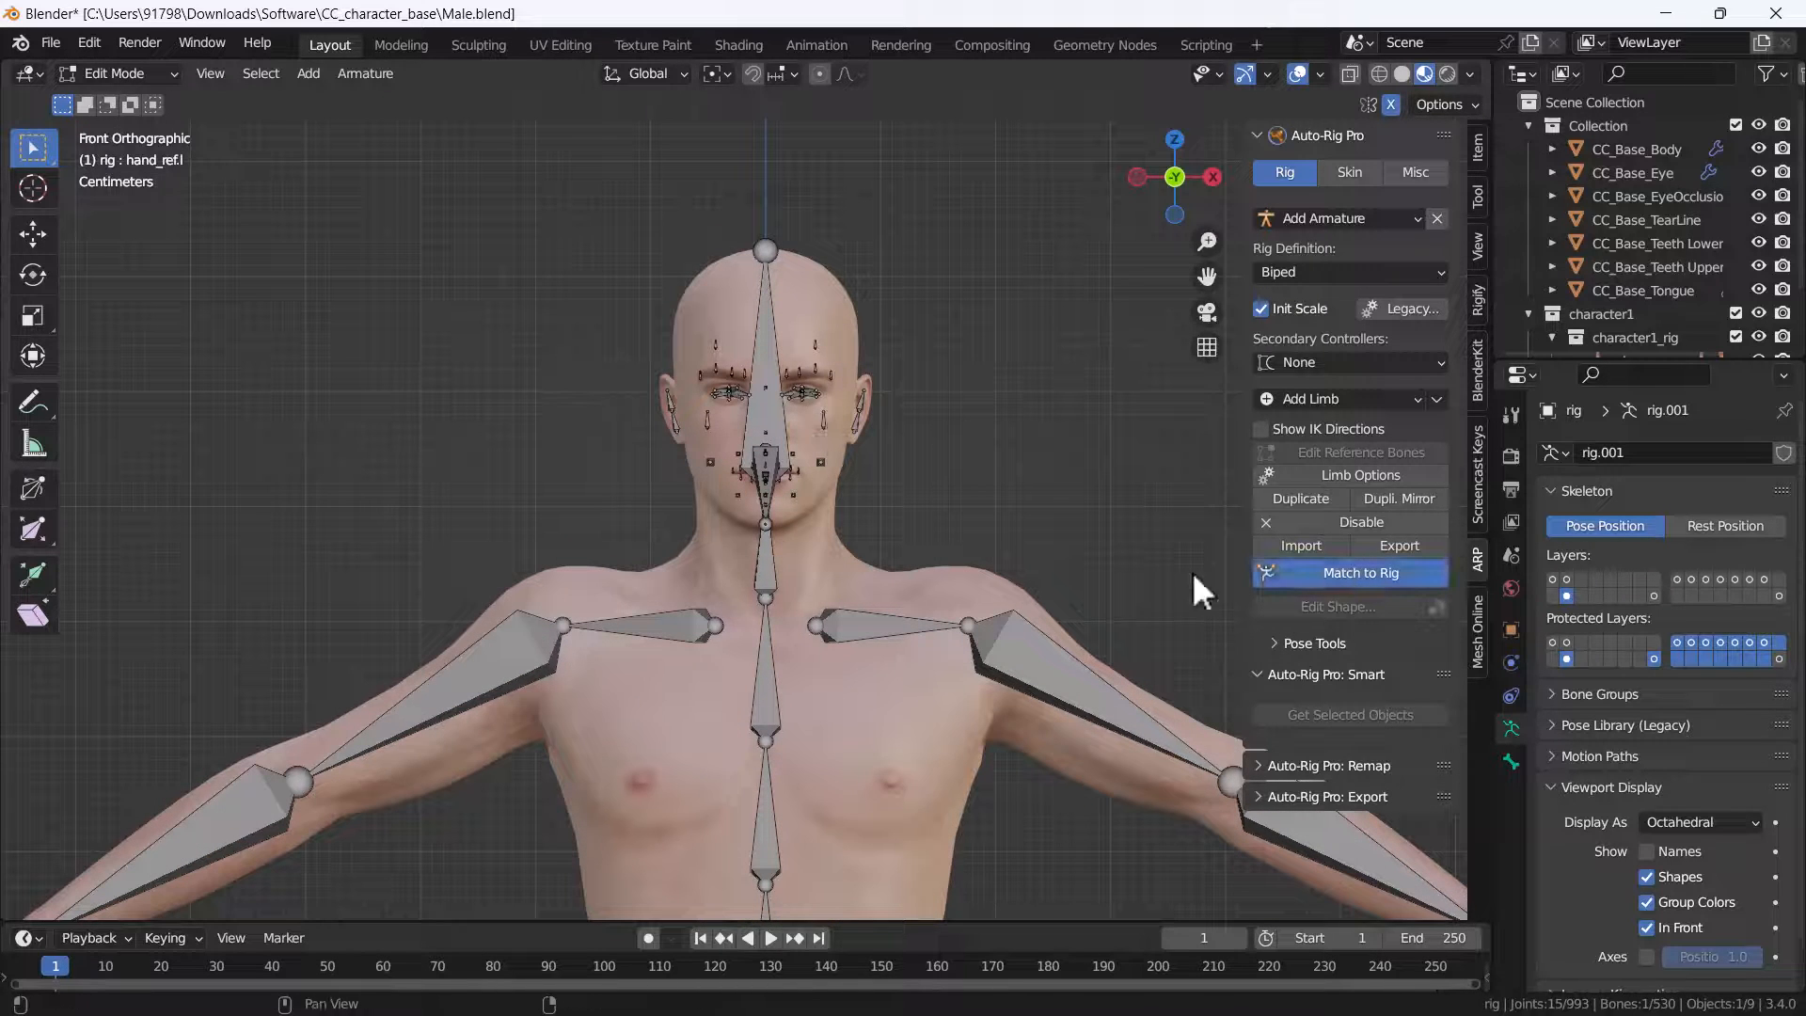
{"action": "middle_click_drag", "start_coordinate": [737, 446], "coordinate": [848, 662]}
{"action": "scroll", "coordinate": [715, 641], "scroll_direction": "down", "scroll_amount": 3}
{"action": "key", "text": "ctrl+Tab"}
{"action": "middle_click_drag", "start_coordinate": [713, 613], "coordinate": [532, 466], "text": "alt"}
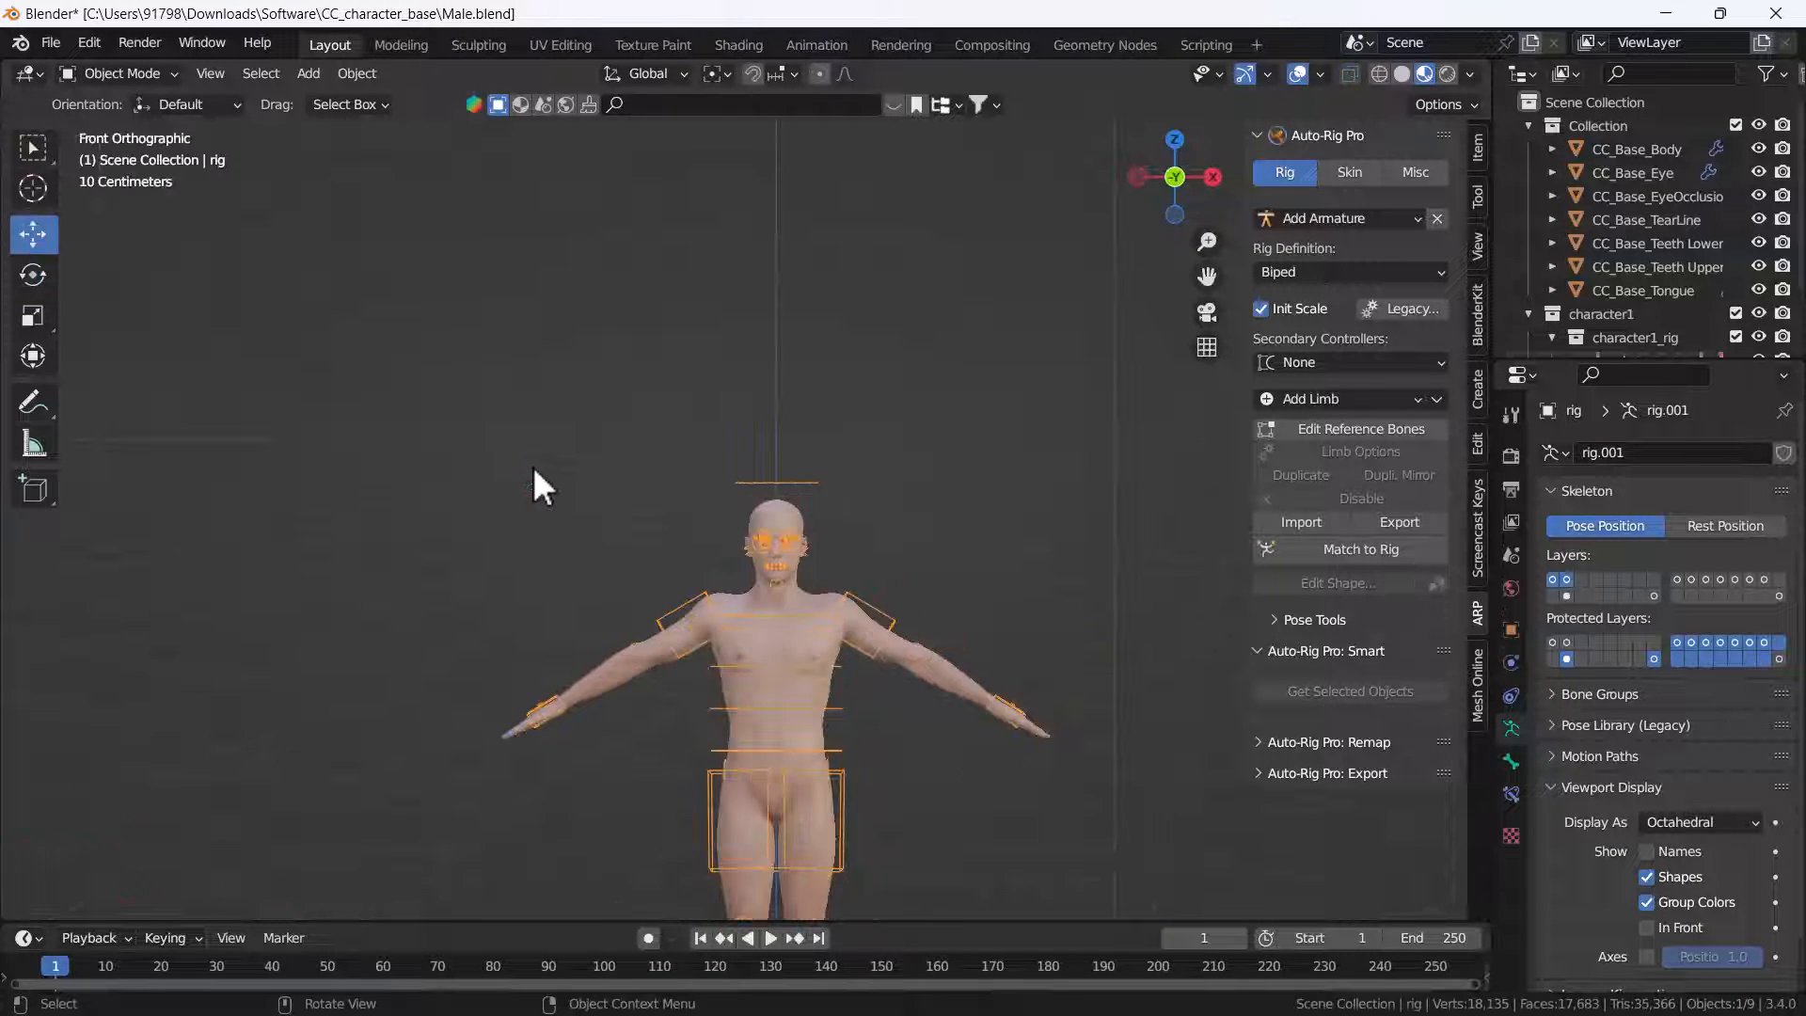
Step: Select all character meshes together with the rig and bind them using the Heat Maps engine with Split Parts enabled
{"action": "scroll", "coordinate": [713, 651], "scroll_direction": "down", "scroll_amount": 2}
{"action": "left_click", "coordinate": [712, 653]}
{"action": "scroll", "coordinate": [679, 528], "scroll_direction": "up", "scroll_amount": 6}
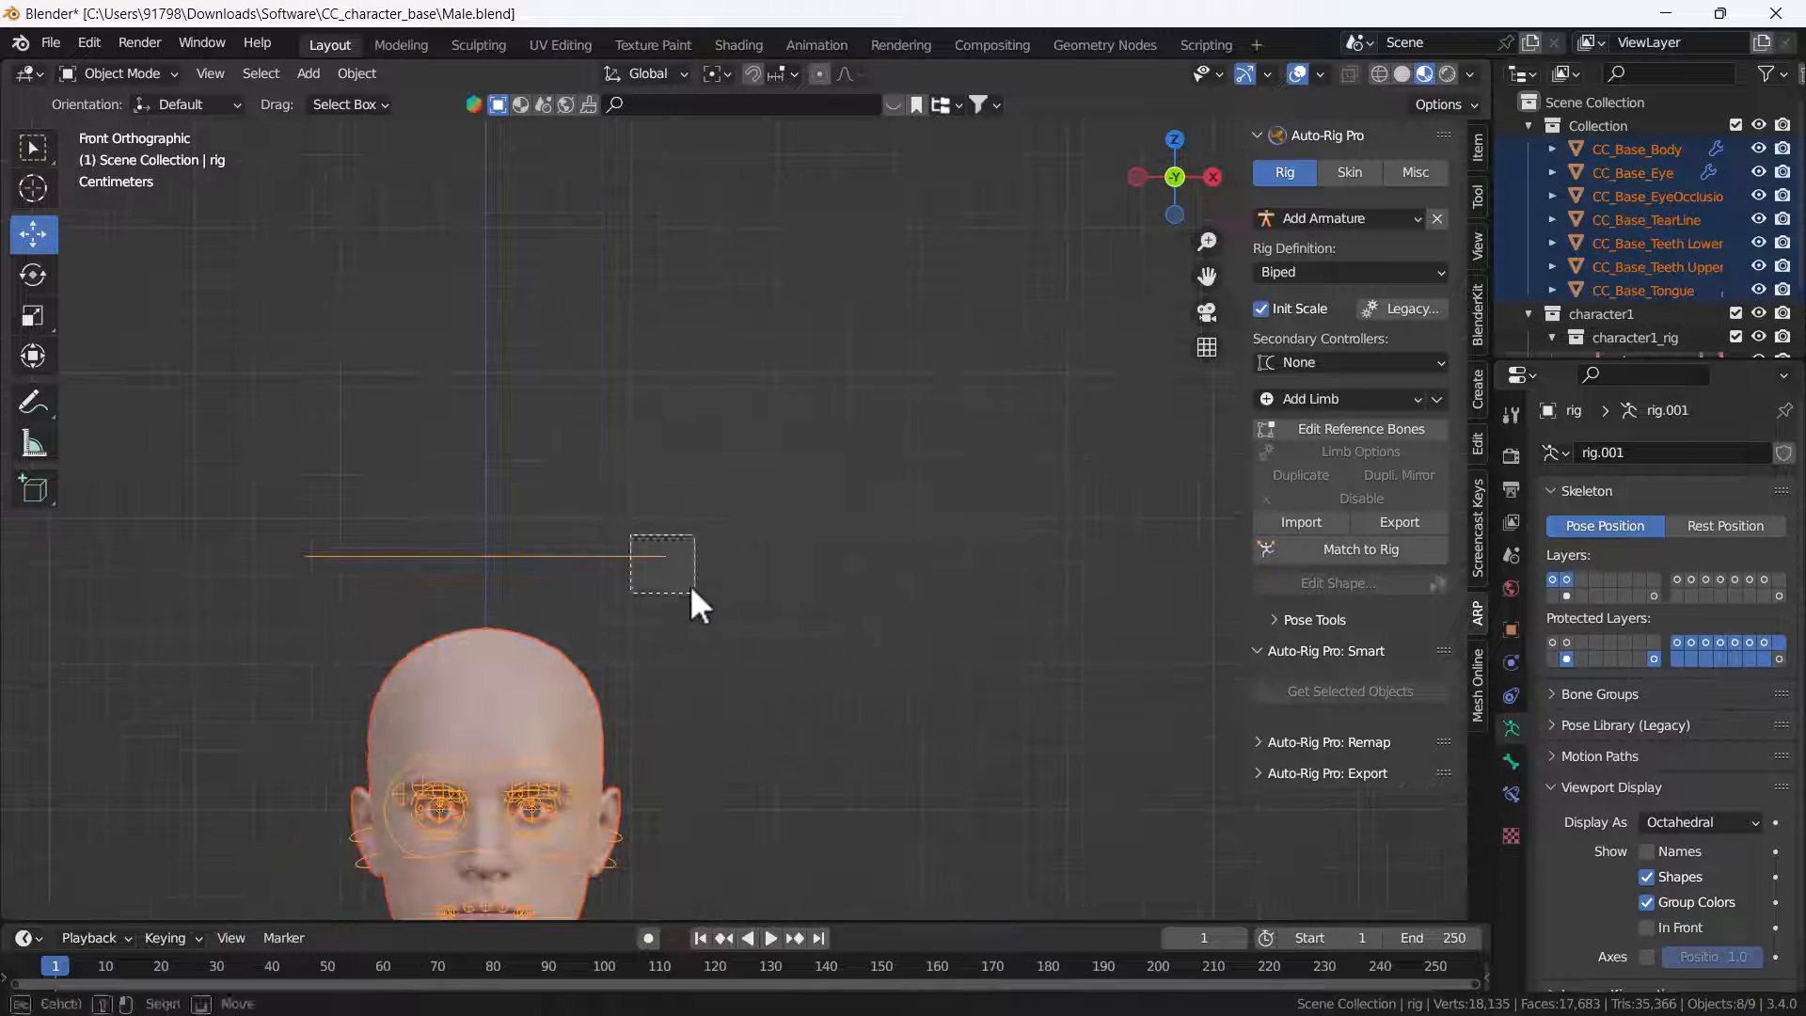
{"action": "left_click", "coordinate": [651, 553], "text": "shift"}
{"action": "scroll", "coordinate": [651, 553], "scroll_direction": "down", "scroll_amount": 5}
{"action": "left_click", "coordinate": [1339, 171]}
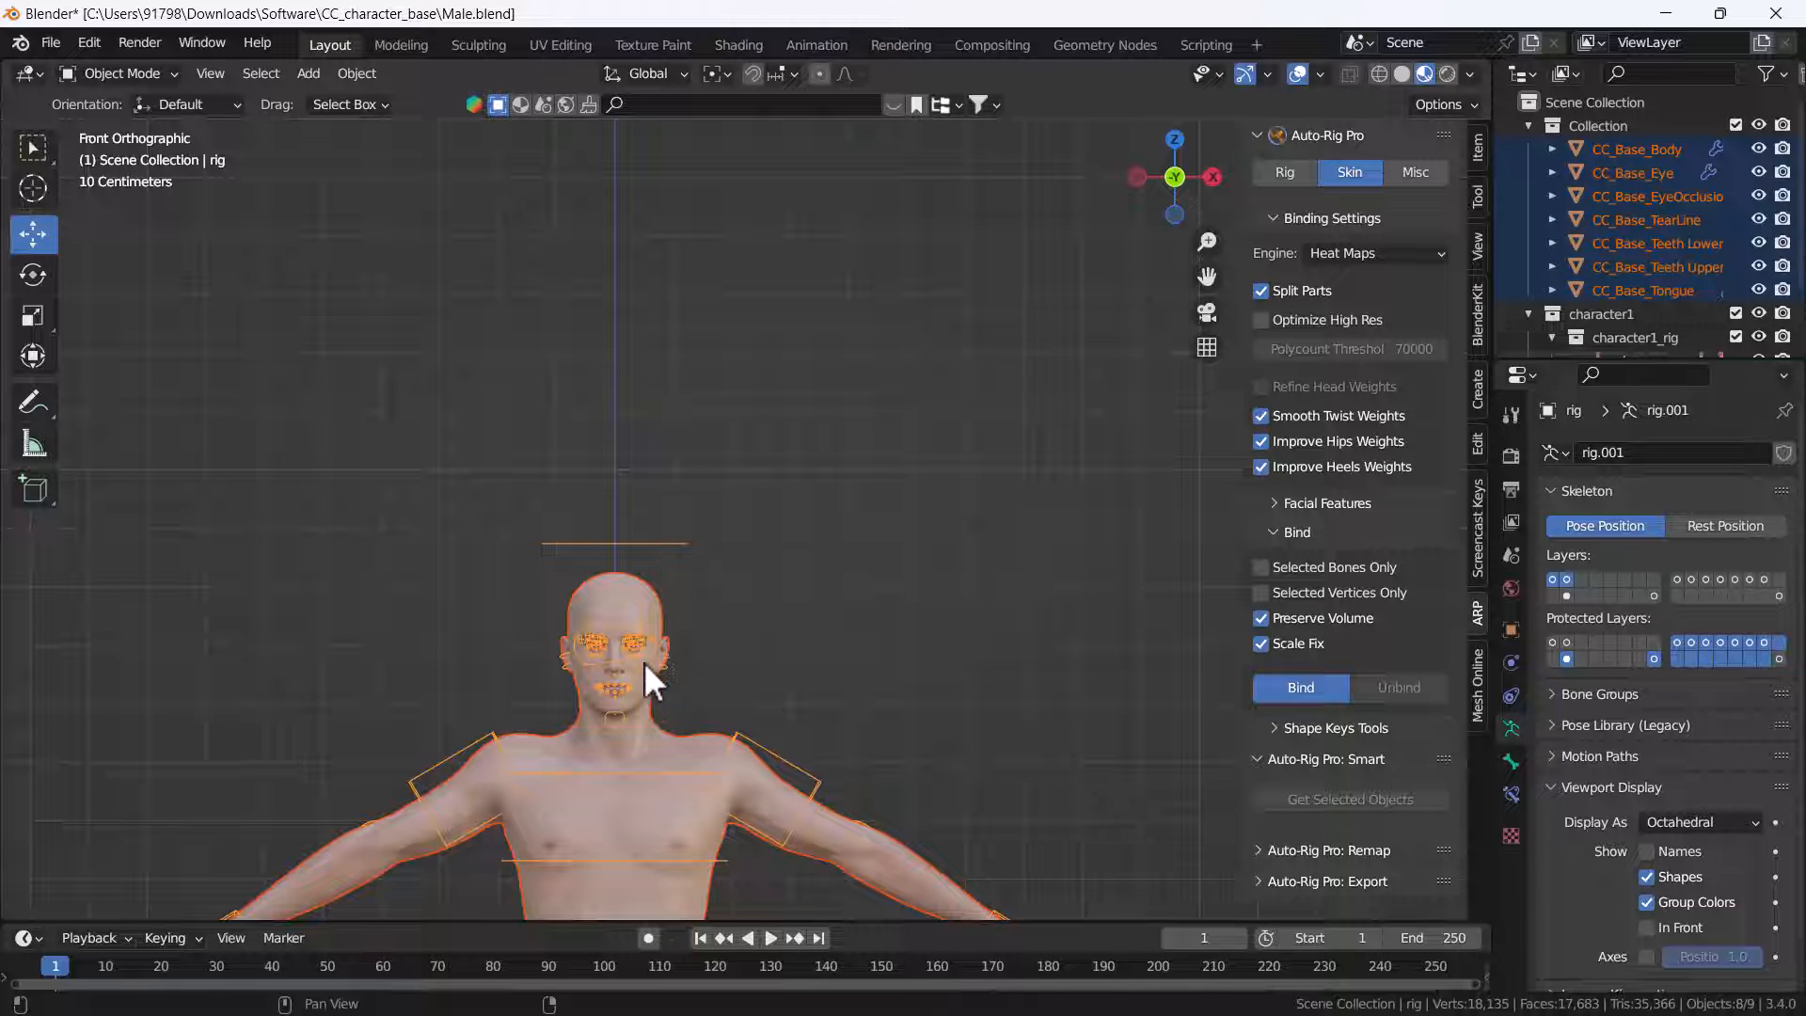
Step: Clear the mesh selection, select only the rig and switch it to Pose Mode
{"action": "scroll", "coordinate": [607, 653], "scroll_direction": "up", "scroll_amount": 2}
{"action": "scroll", "coordinate": [610, 651], "scroll_direction": "down", "scroll_amount": 2}
{"action": "middle_click_drag", "start_coordinate": [664, 555], "coordinate": [733, 284], "text": "shift"}
{"action": "left_click", "coordinate": [895, 397]}
{"action": "left_click", "coordinate": [765, 583]}
{"action": "key", "text": "ctrl+Tab"}
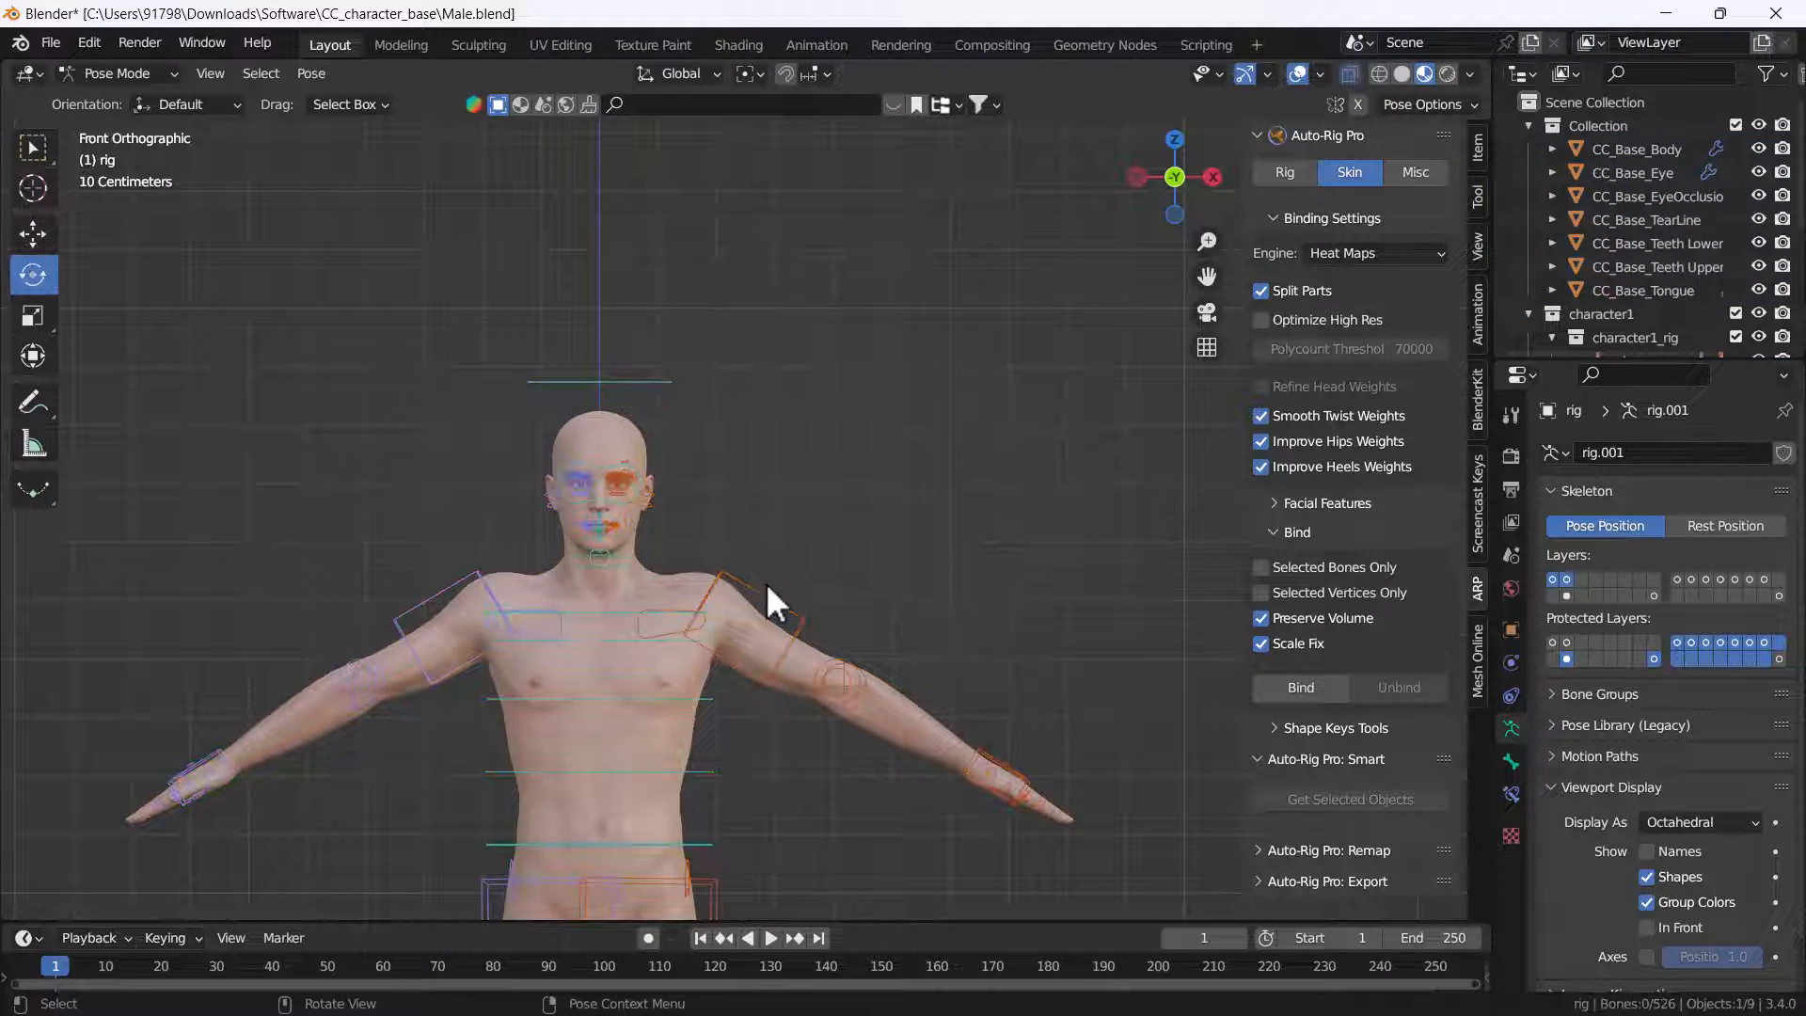
Step: Test the left hand's IK control by moving it across the torso, then cancel the move
{"action": "middle_click_drag", "start_coordinate": [765, 584], "coordinate": [722, 511]}
{"action": "scroll", "coordinate": [722, 510], "scroll_direction": "up", "scroll_amount": 4}
{"action": "scroll", "coordinate": [722, 511], "scroll_direction": "down", "scroll_amount": 3}
{"action": "left_click", "coordinate": [927, 672]}
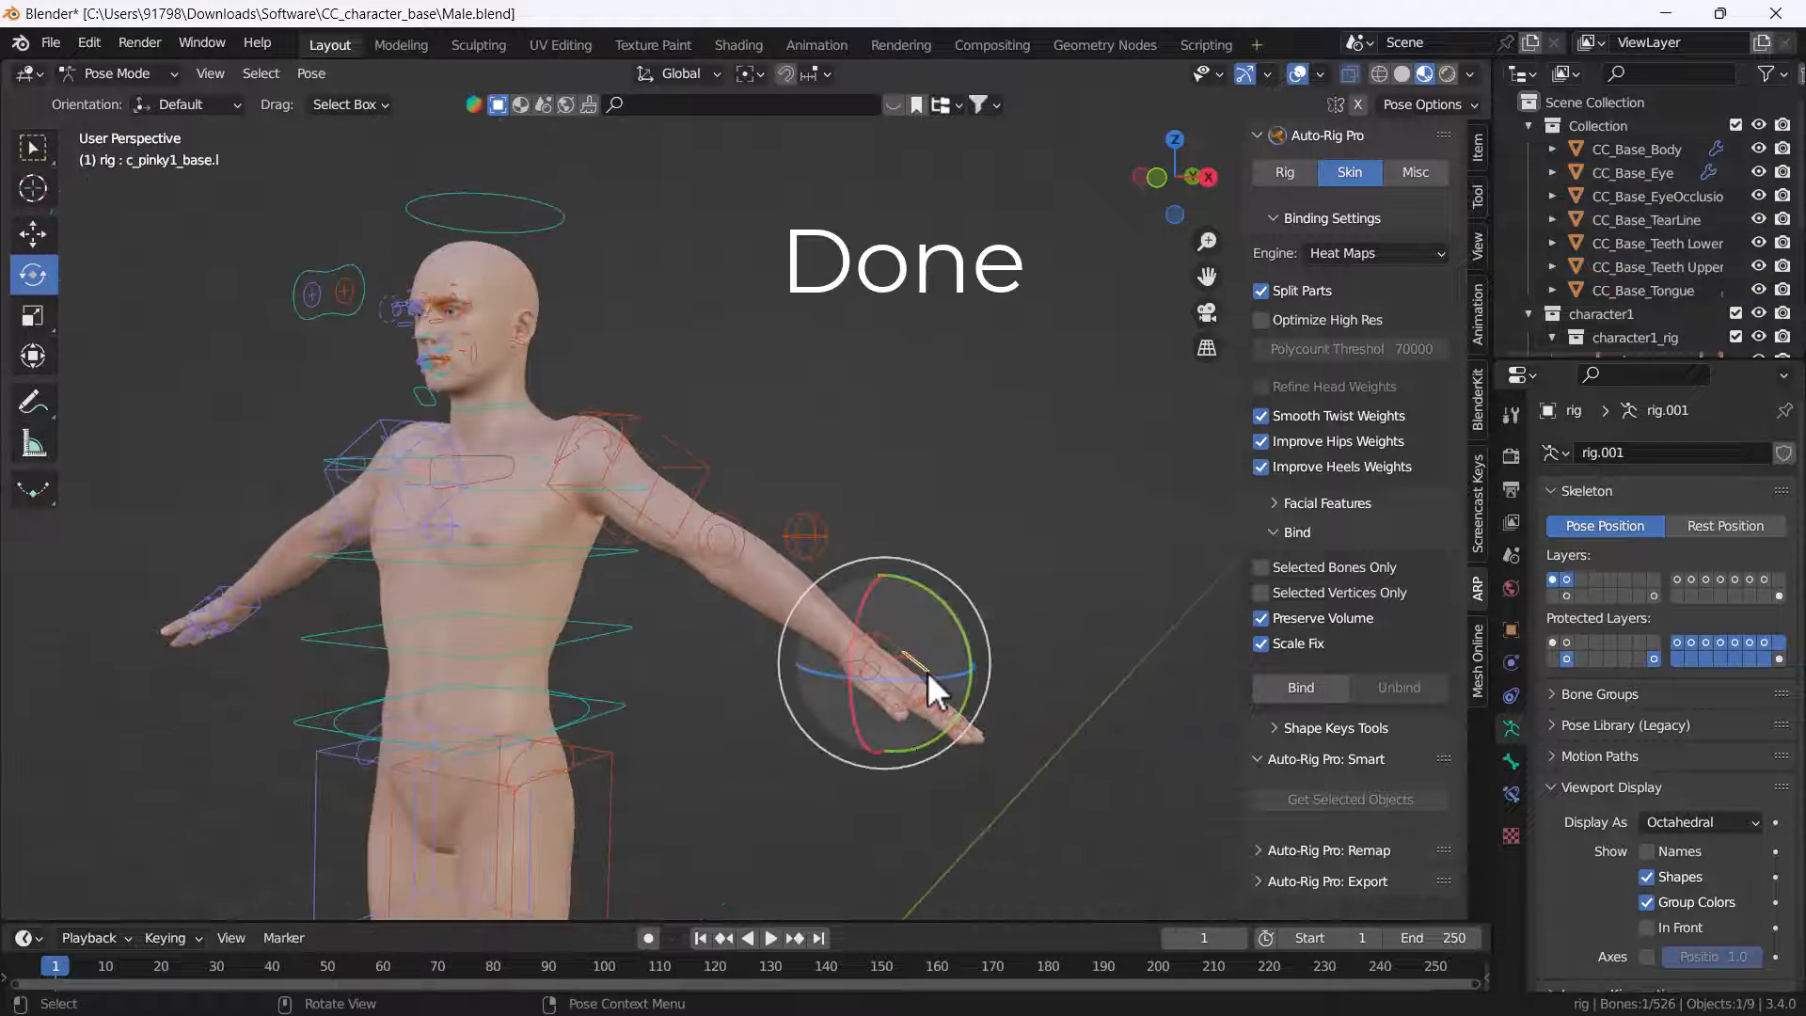
{"action": "middle_click_drag", "start_coordinate": [927, 671], "coordinate": [894, 702], "text": "shift"}
{"action": "left_click", "coordinate": [903, 743]}
{"action": "key", "text": "g"}
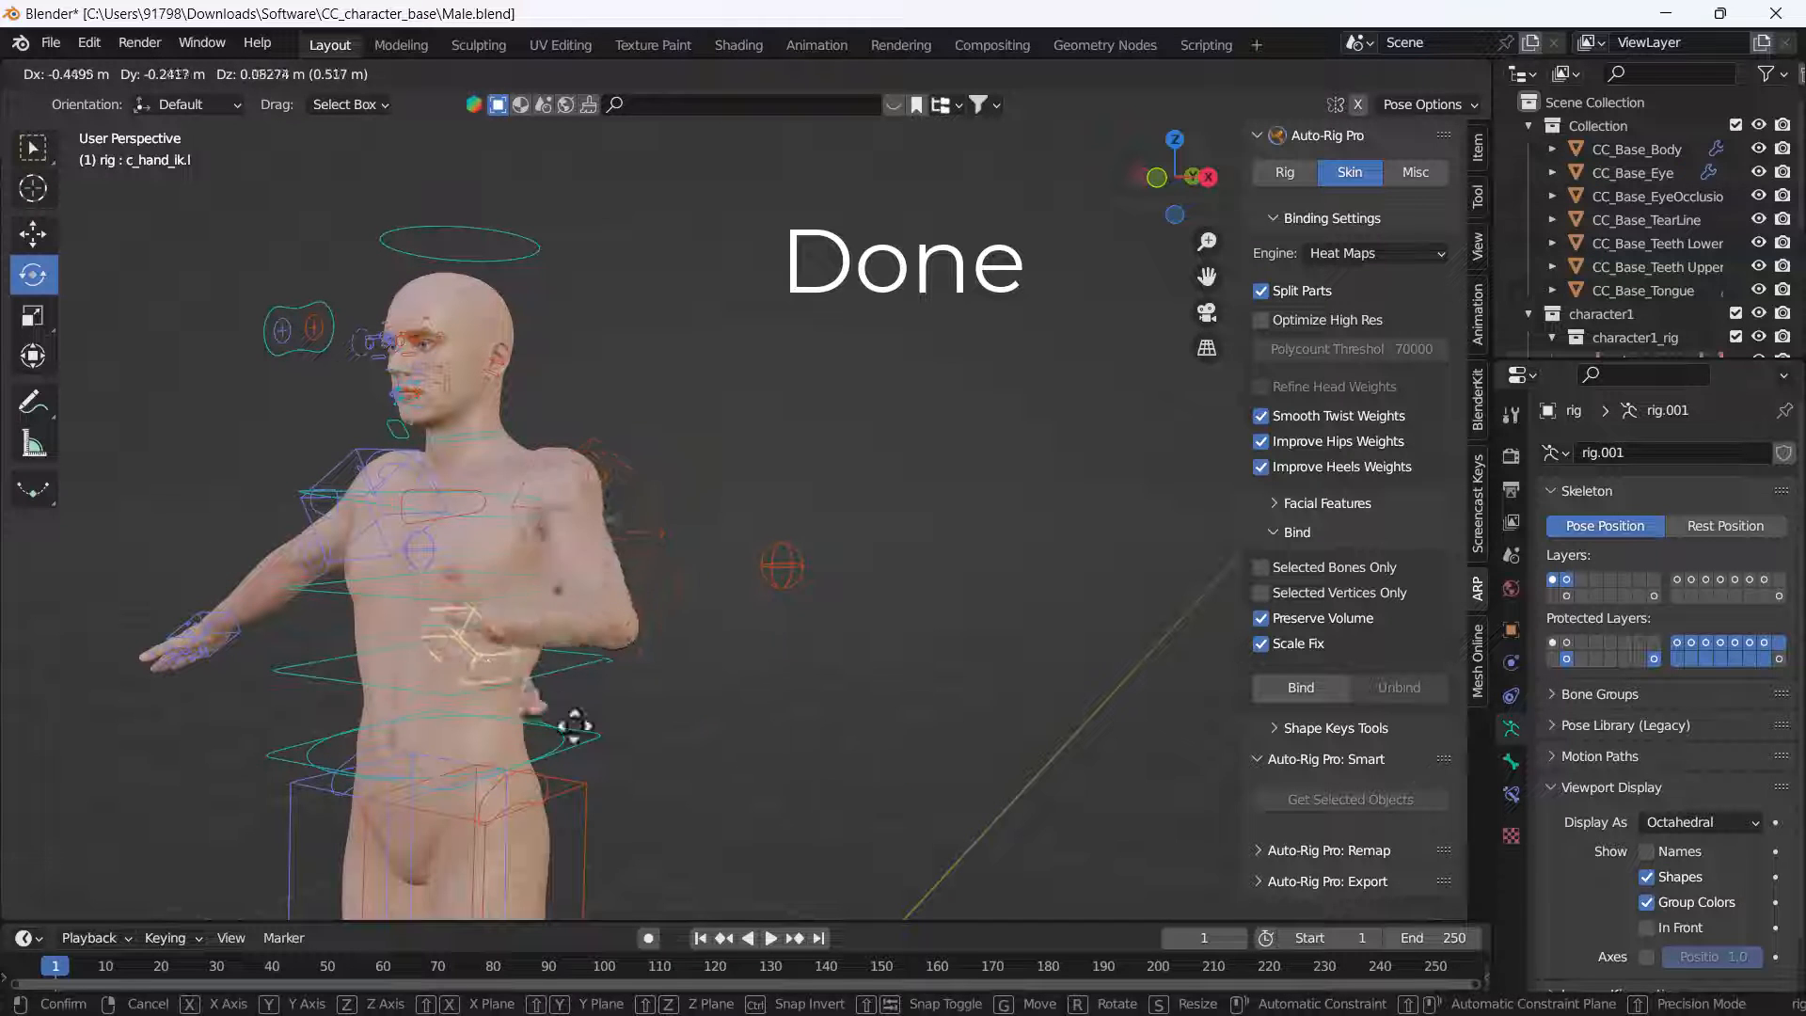
{"action": "right_click", "coordinate": [753, 760]}
Step: Test the eye target control in front of the face by moving it, then cancel the move
{"action": "scroll", "coordinate": [335, 438], "scroll_direction": "up", "scroll_amount": 4}
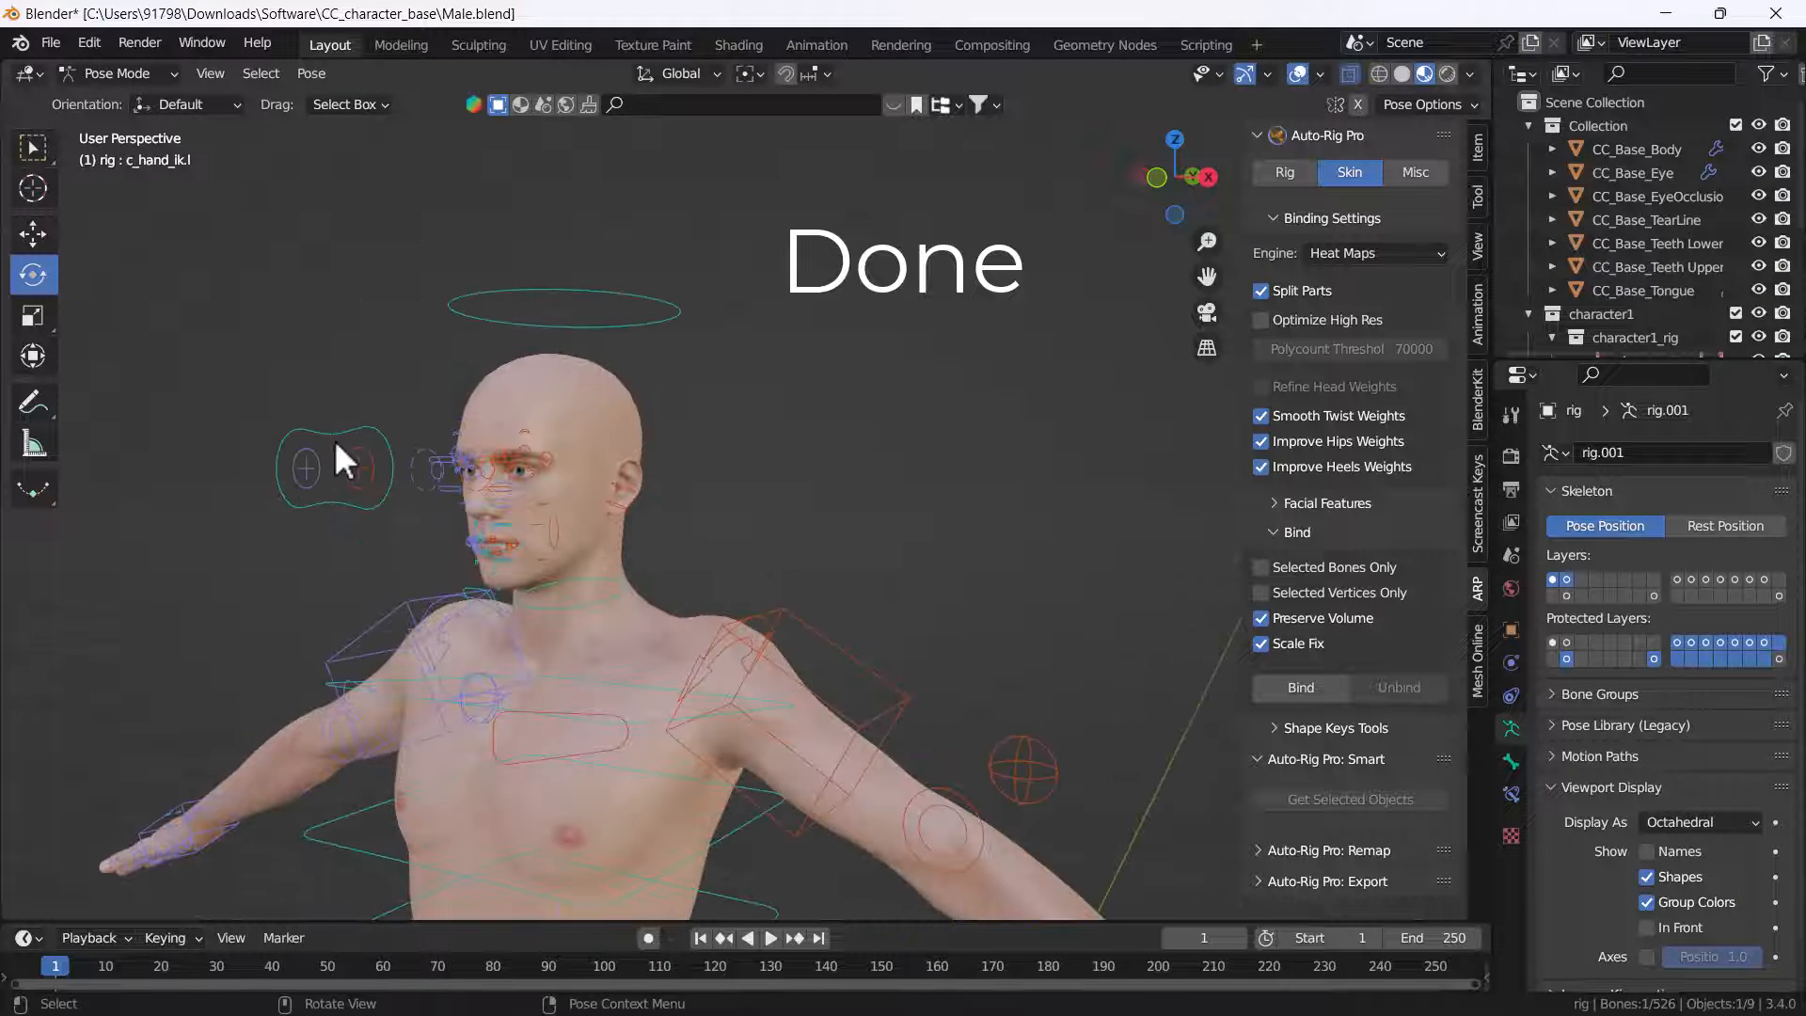
{"action": "left_click", "coordinate": [386, 500]}
{"action": "middle_click_drag", "start_coordinate": [386, 501], "coordinate": [498, 546]}
{"action": "key", "text": "g"}
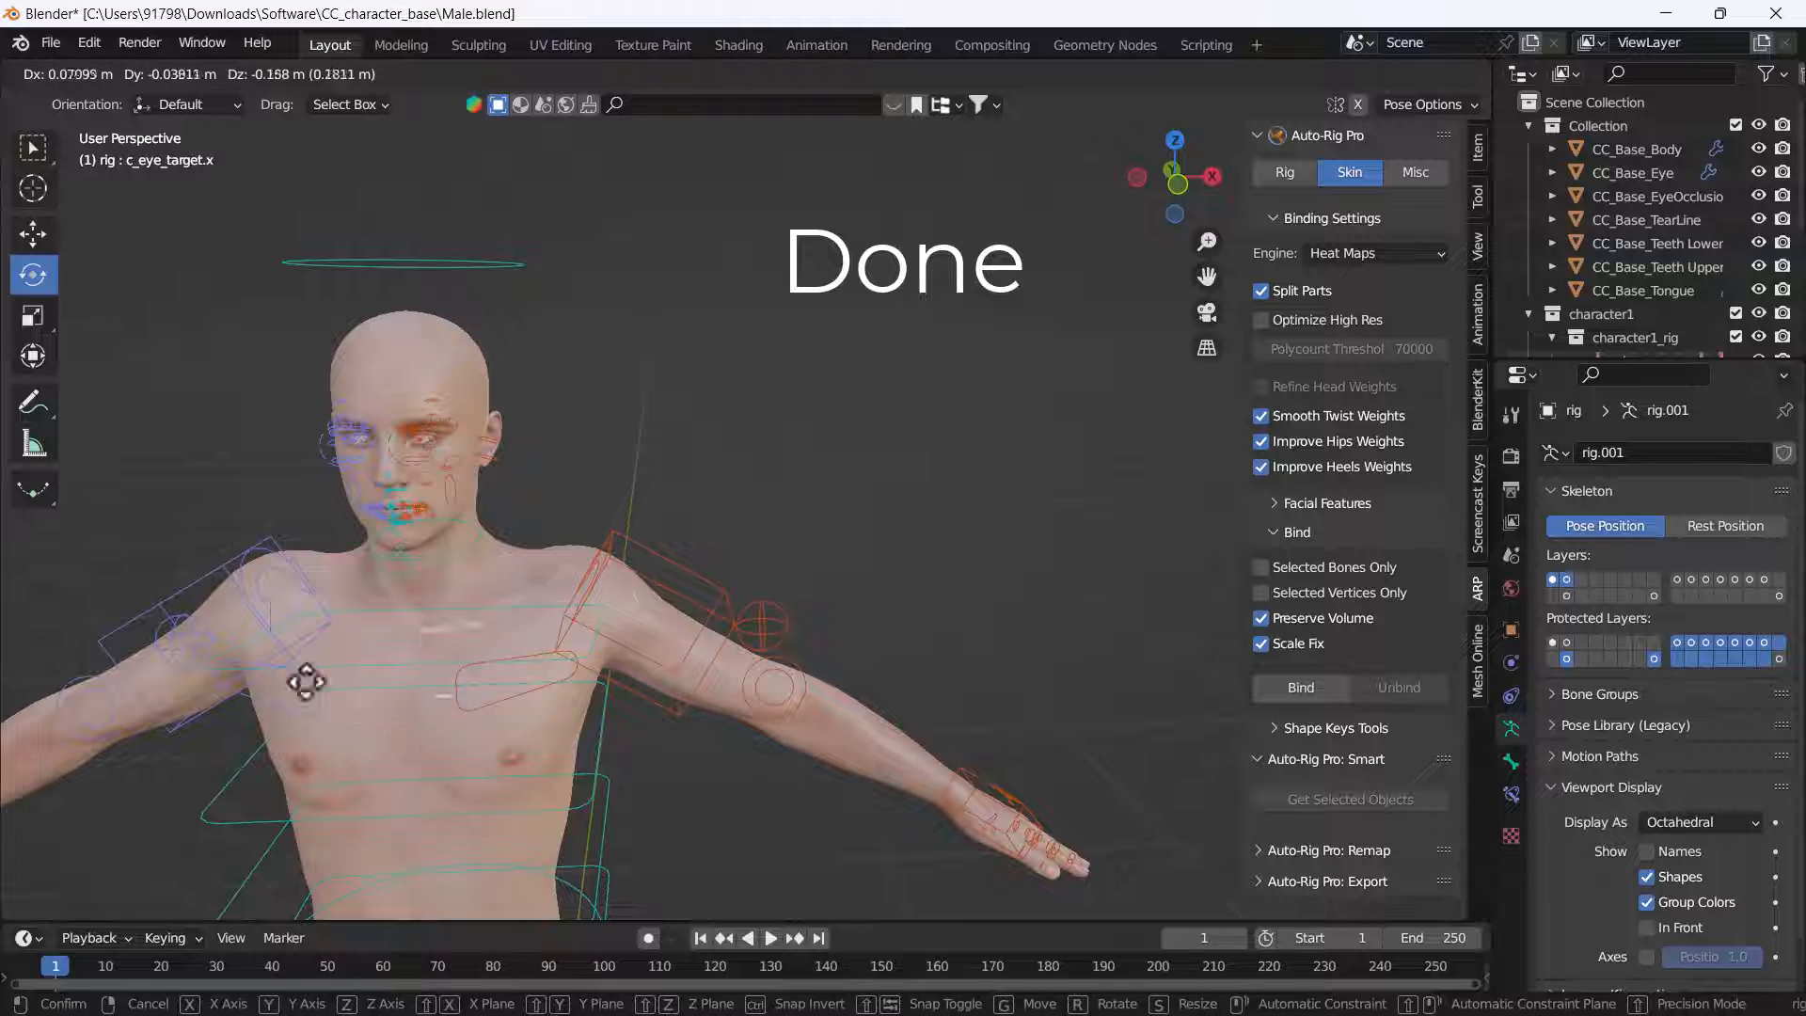
{"action": "right_click", "coordinate": [306, 681]}
Step: Test the left eyebrow by moving its full-brow and individual brow controls, cancelling each move
{"action": "scroll", "coordinate": [436, 464], "scroll_direction": "up", "scroll_amount": 5}
{"action": "key", "text": "g"}
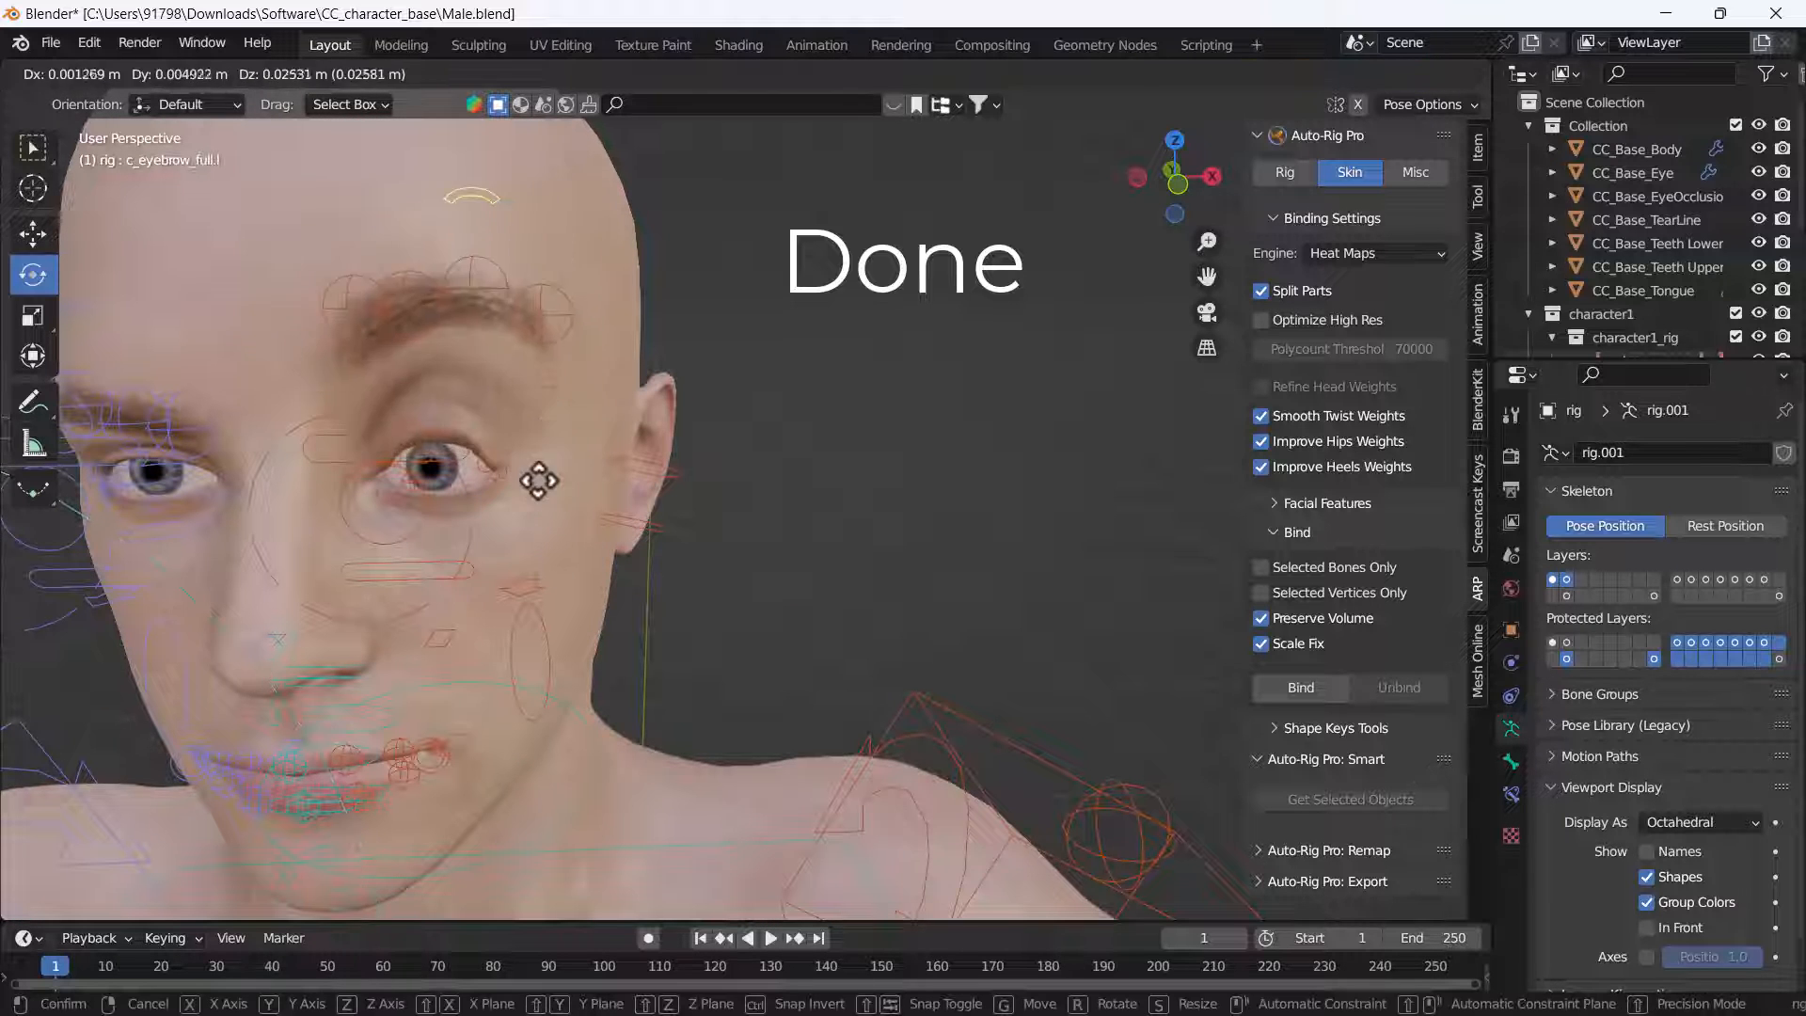
{"action": "right_click", "coordinate": [525, 482]}
{"action": "middle_click_drag", "start_coordinate": [549, 630], "coordinate": [495, 562]}
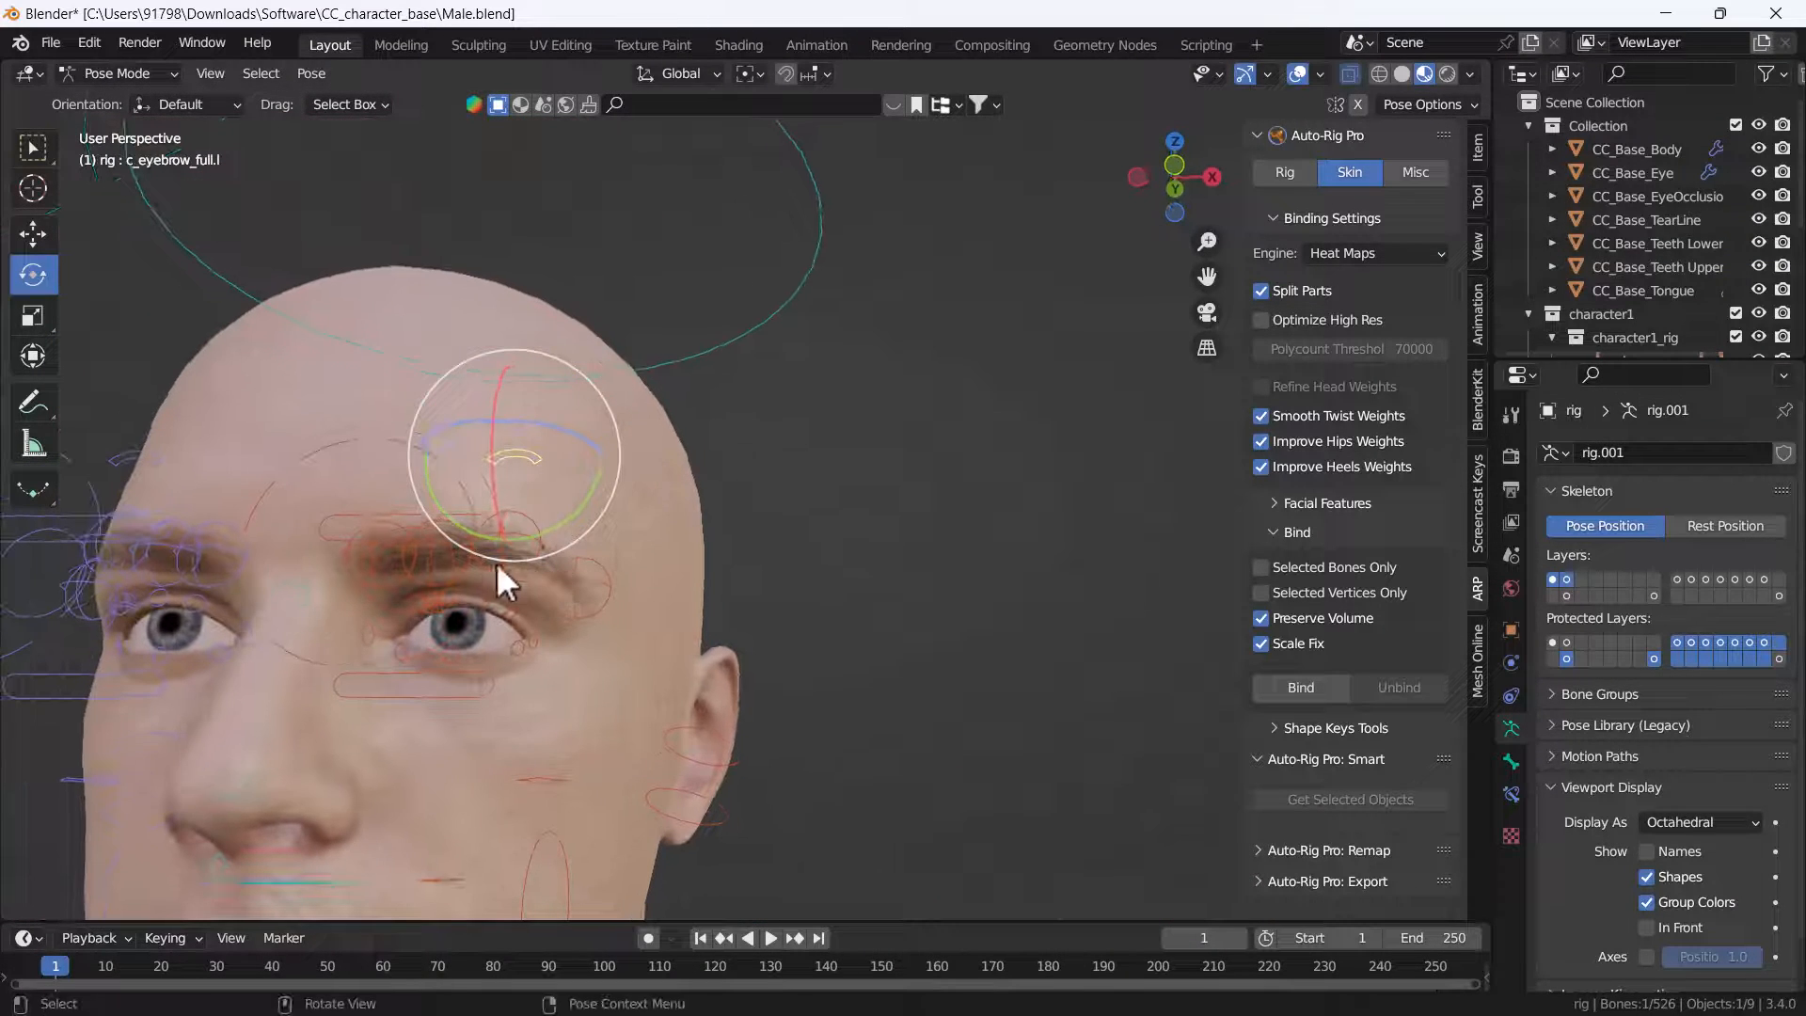
{"action": "key", "text": "g"}
{"action": "right_click", "coordinate": [518, 556]}
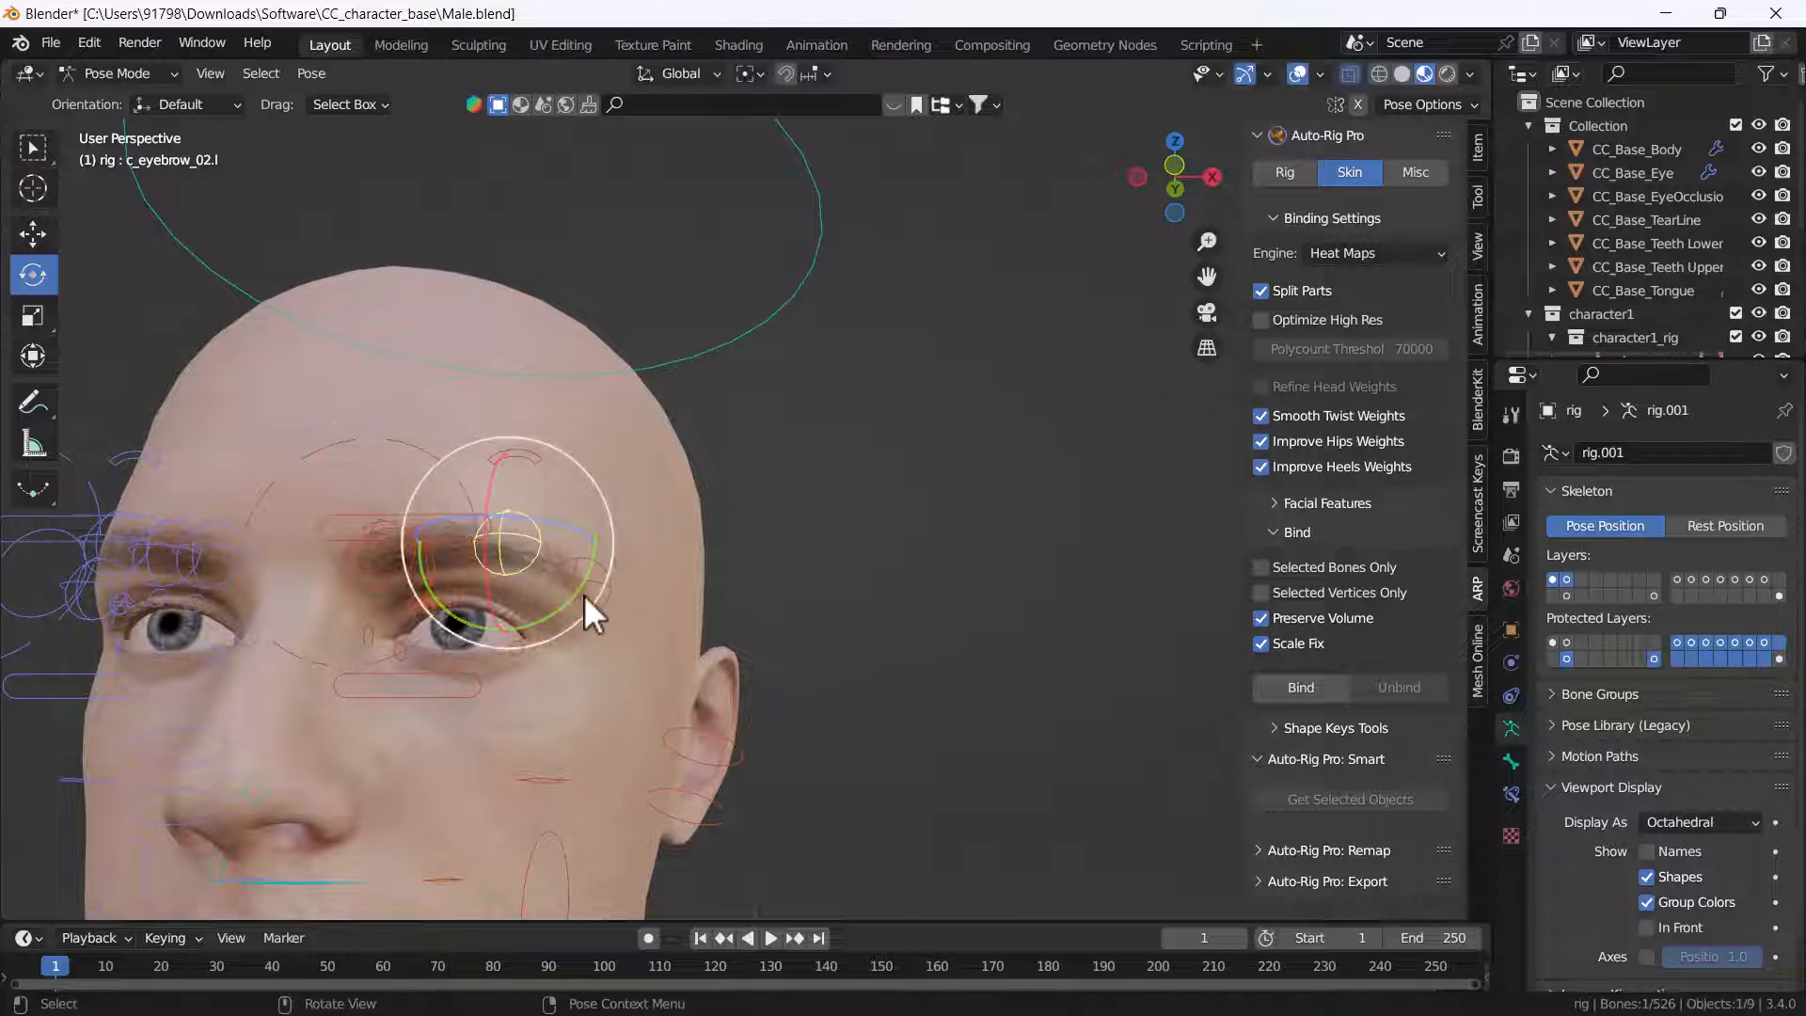
{"action": "left_click", "coordinate": [591, 590]}
{"action": "key", "text": "g"}
{"action": "right_click", "coordinate": [608, 545]}
Step: Test the upper and lower eyelid controls of the left eye by moving them
{"action": "left_click", "coordinate": [379, 513]}
{"action": "key", "text": "g"}
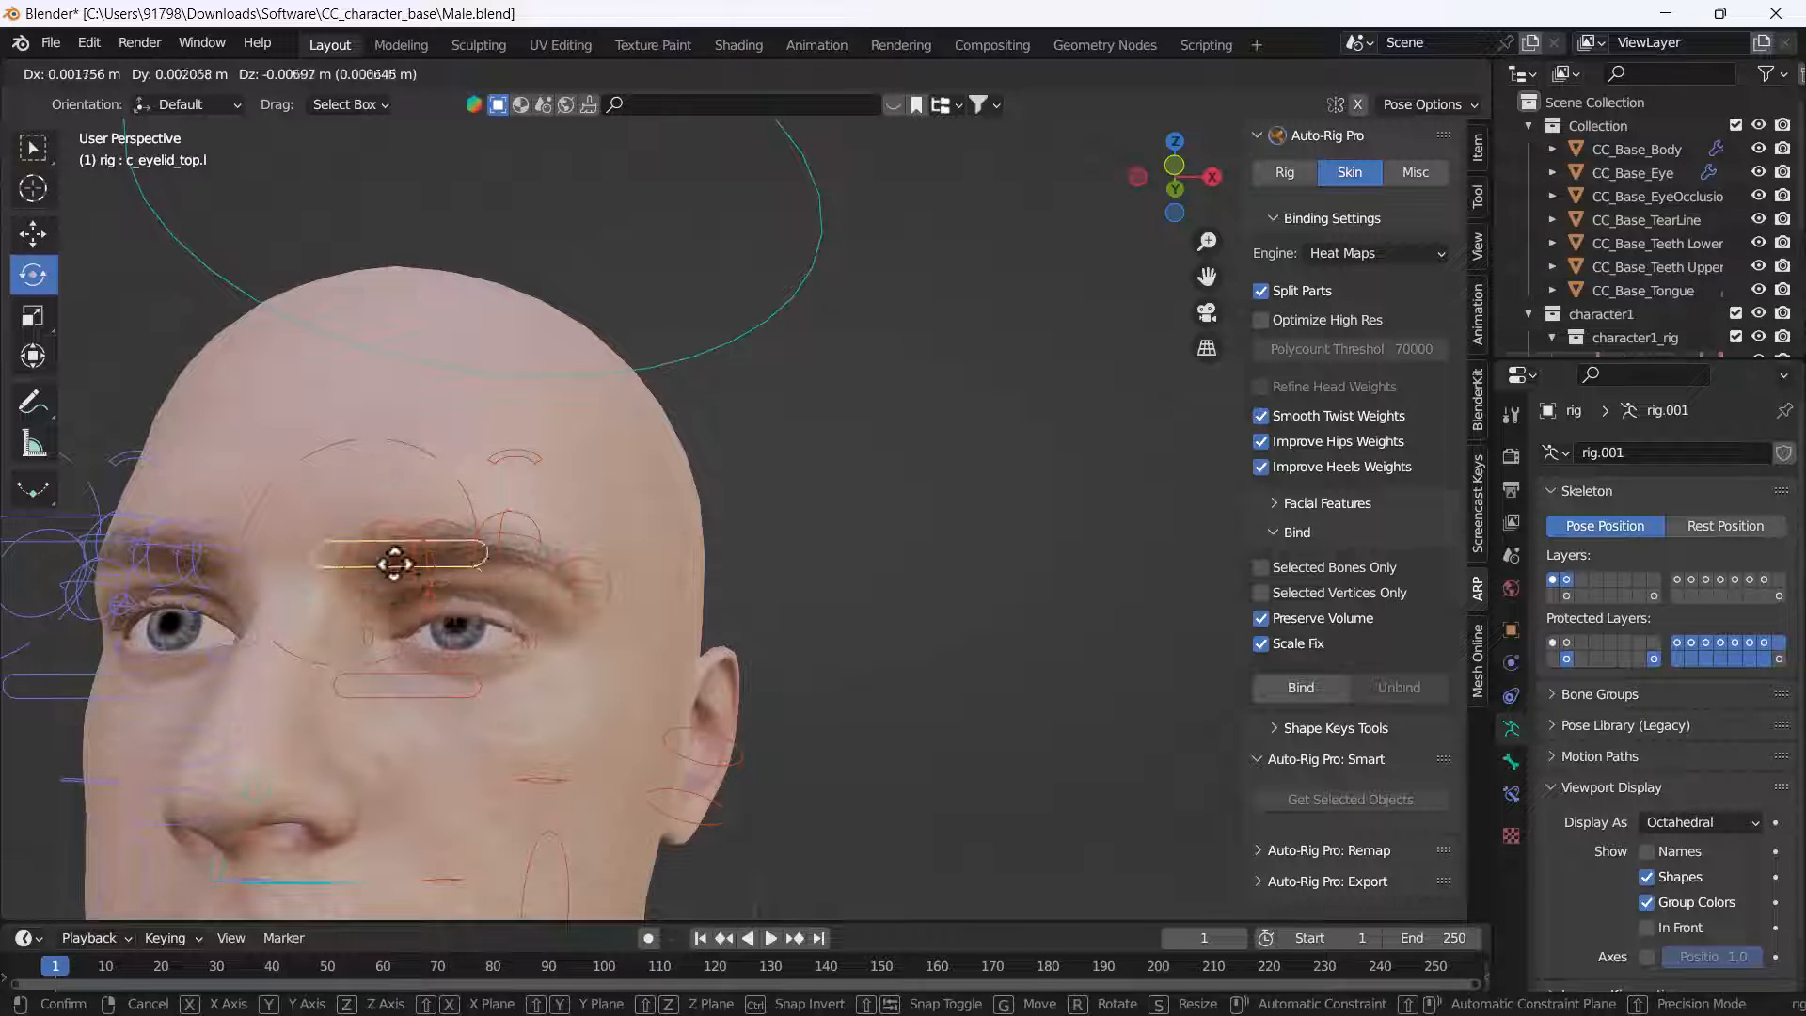
{"action": "right_click", "coordinate": [397, 583]}
{"action": "left_click", "coordinate": [407, 686]}
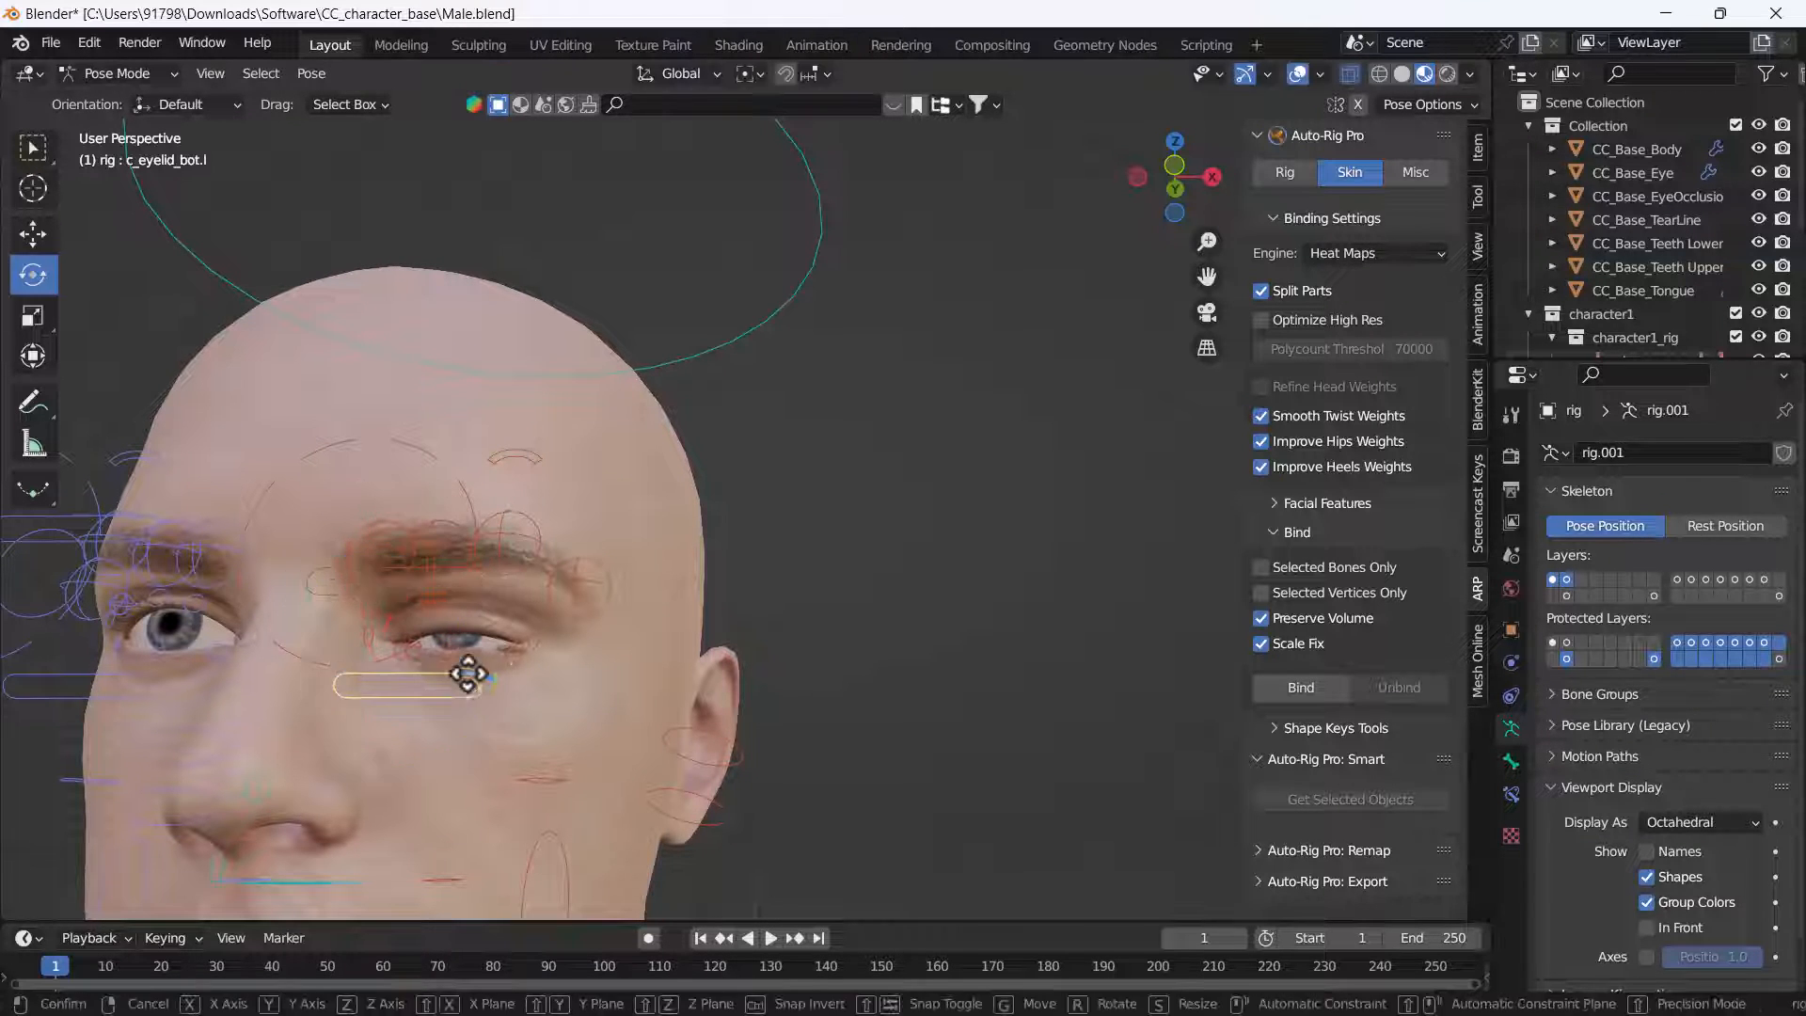
{"action": "key", "text": "g"}
{"action": "left_click", "coordinate": [469, 654]}
{"action": "middle_click_drag", "start_coordinate": [463, 686], "coordinate": [436, 584]}
{"action": "key", "text": "g"}
{"action": "right_click", "coordinate": [544, 703]}
{"action": "left_click", "coordinate": [536, 673]}
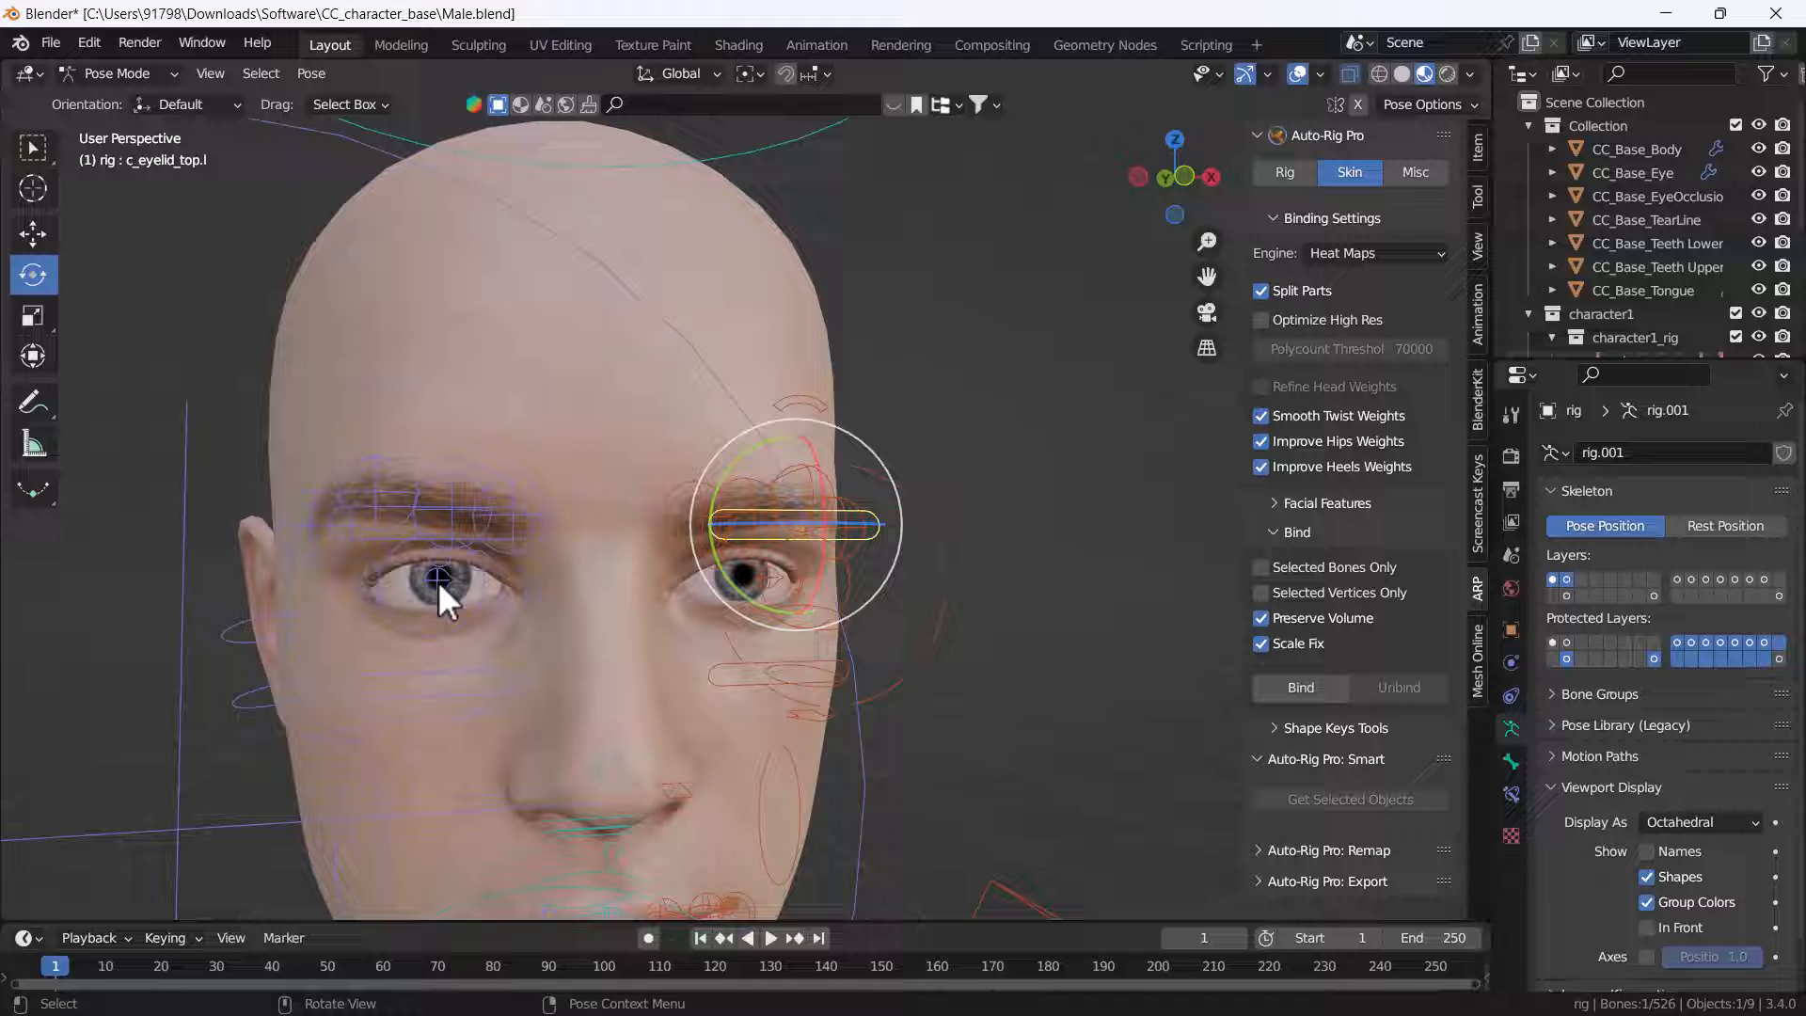
Step: Select the right eye's upper and lower eyelid controls and scale them along the global Z axis
{"action": "left_click", "coordinate": [434, 687]}
{"action": "middle_click_drag", "start_coordinate": [403, 436], "coordinate": [388, 529]}
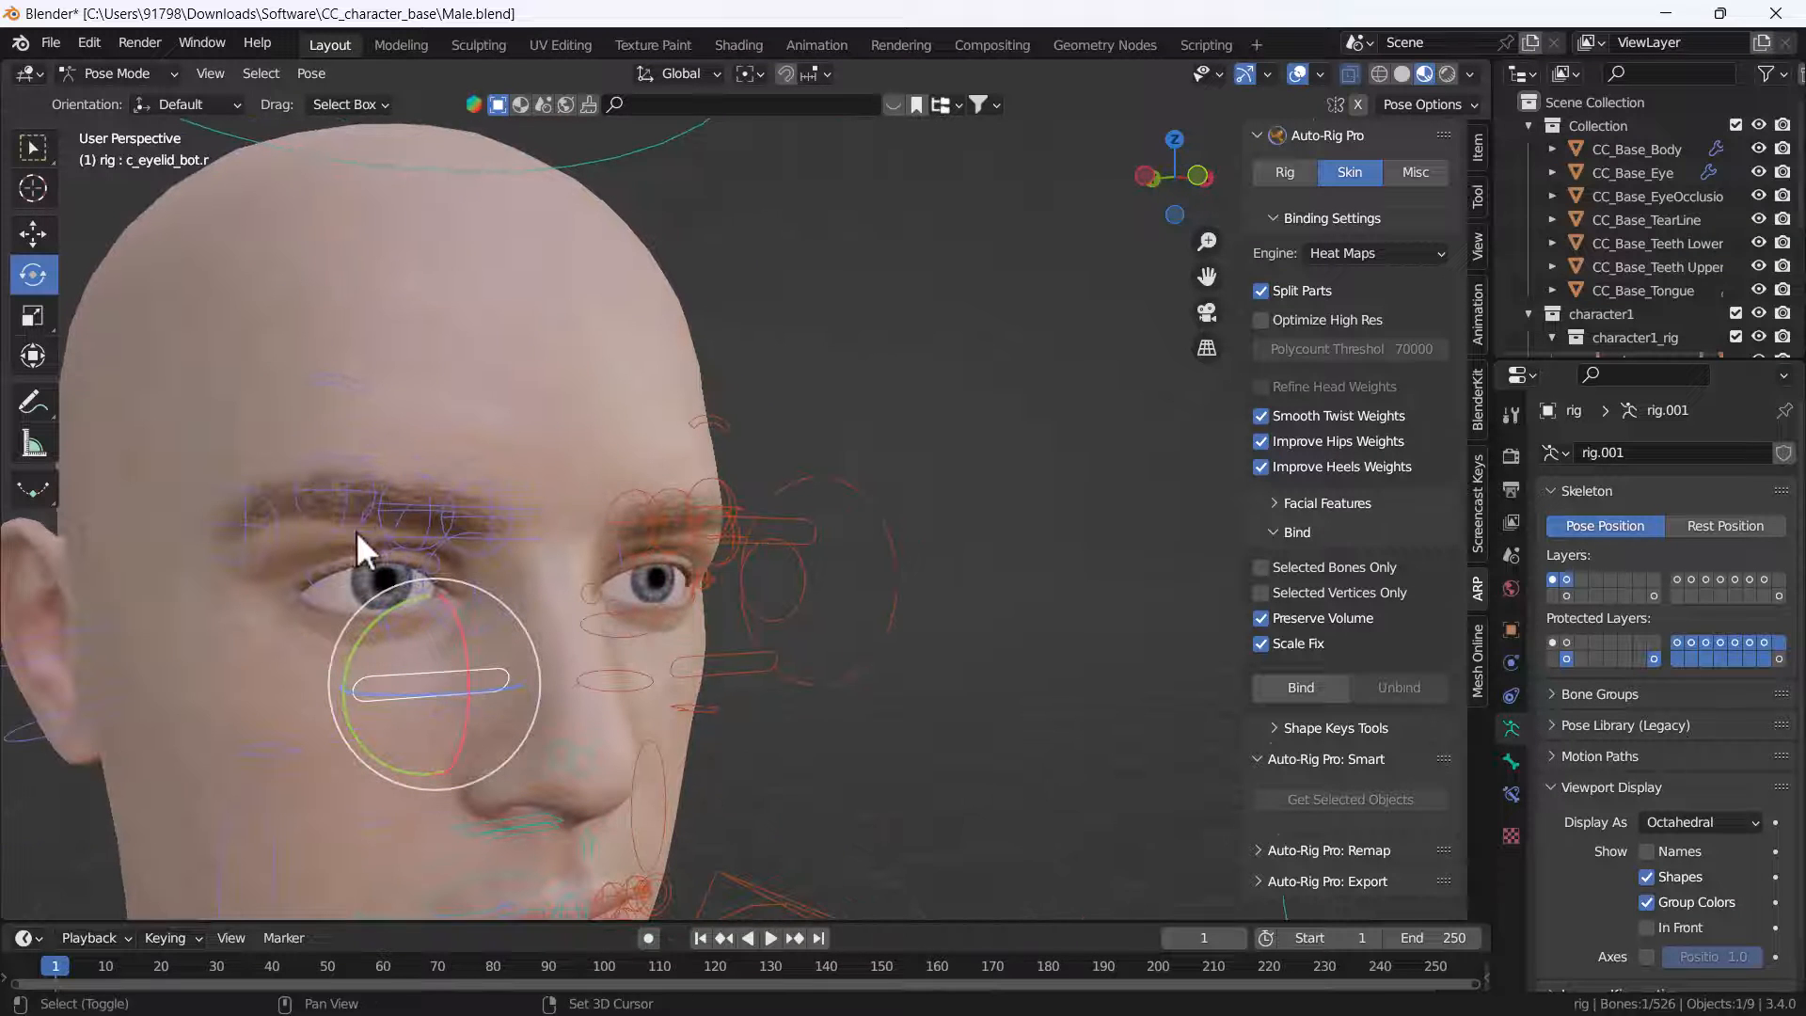
{"action": "left_click", "coordinate": [367, 525]}
{"action": "key", "text": "s"}
{"action": "key", "text": "z"}
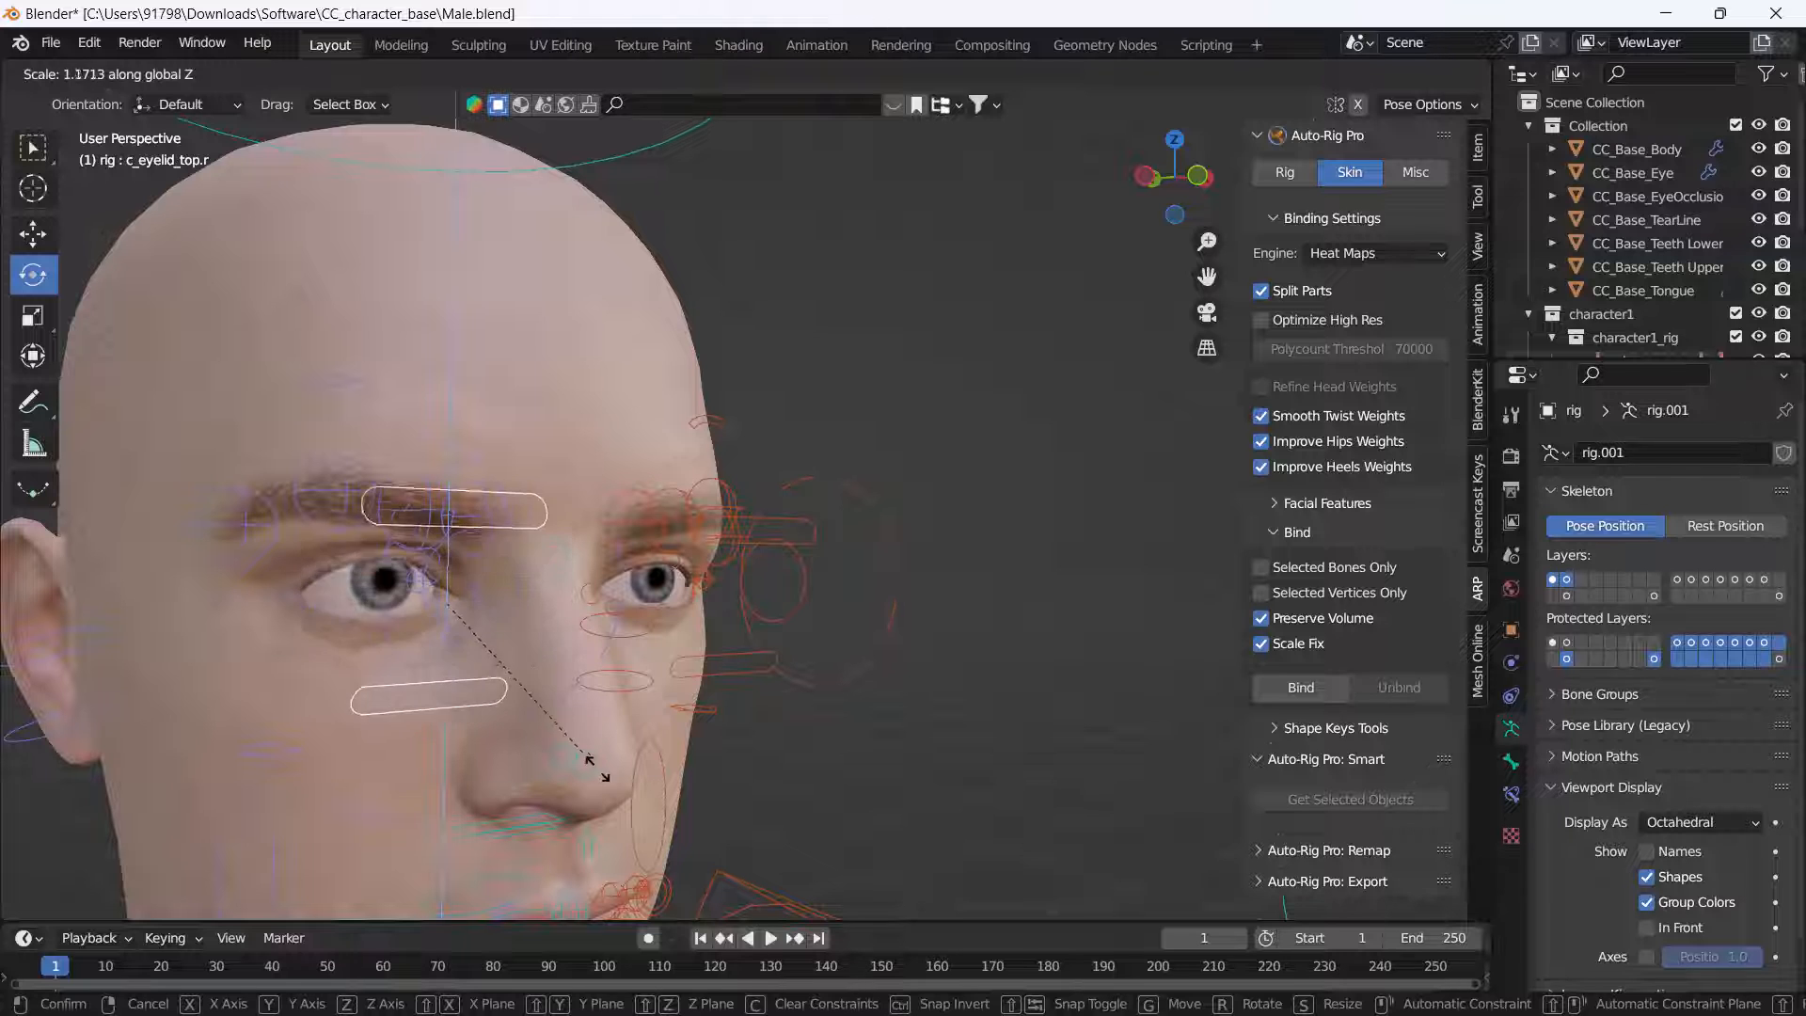
{"action": "left_click", "coordinate": [621, 659]}
Step: Try the jaw control, then raise the left lip-corner smile control with X-axis mirroring on
{"action": "middle_click_drag", "start_coordinate": [628, 617], "coordinate": [686, 724]}
{"action": "left_click_drag", "start_coordinate": [702, 634], "coordinate": [691, 669]}
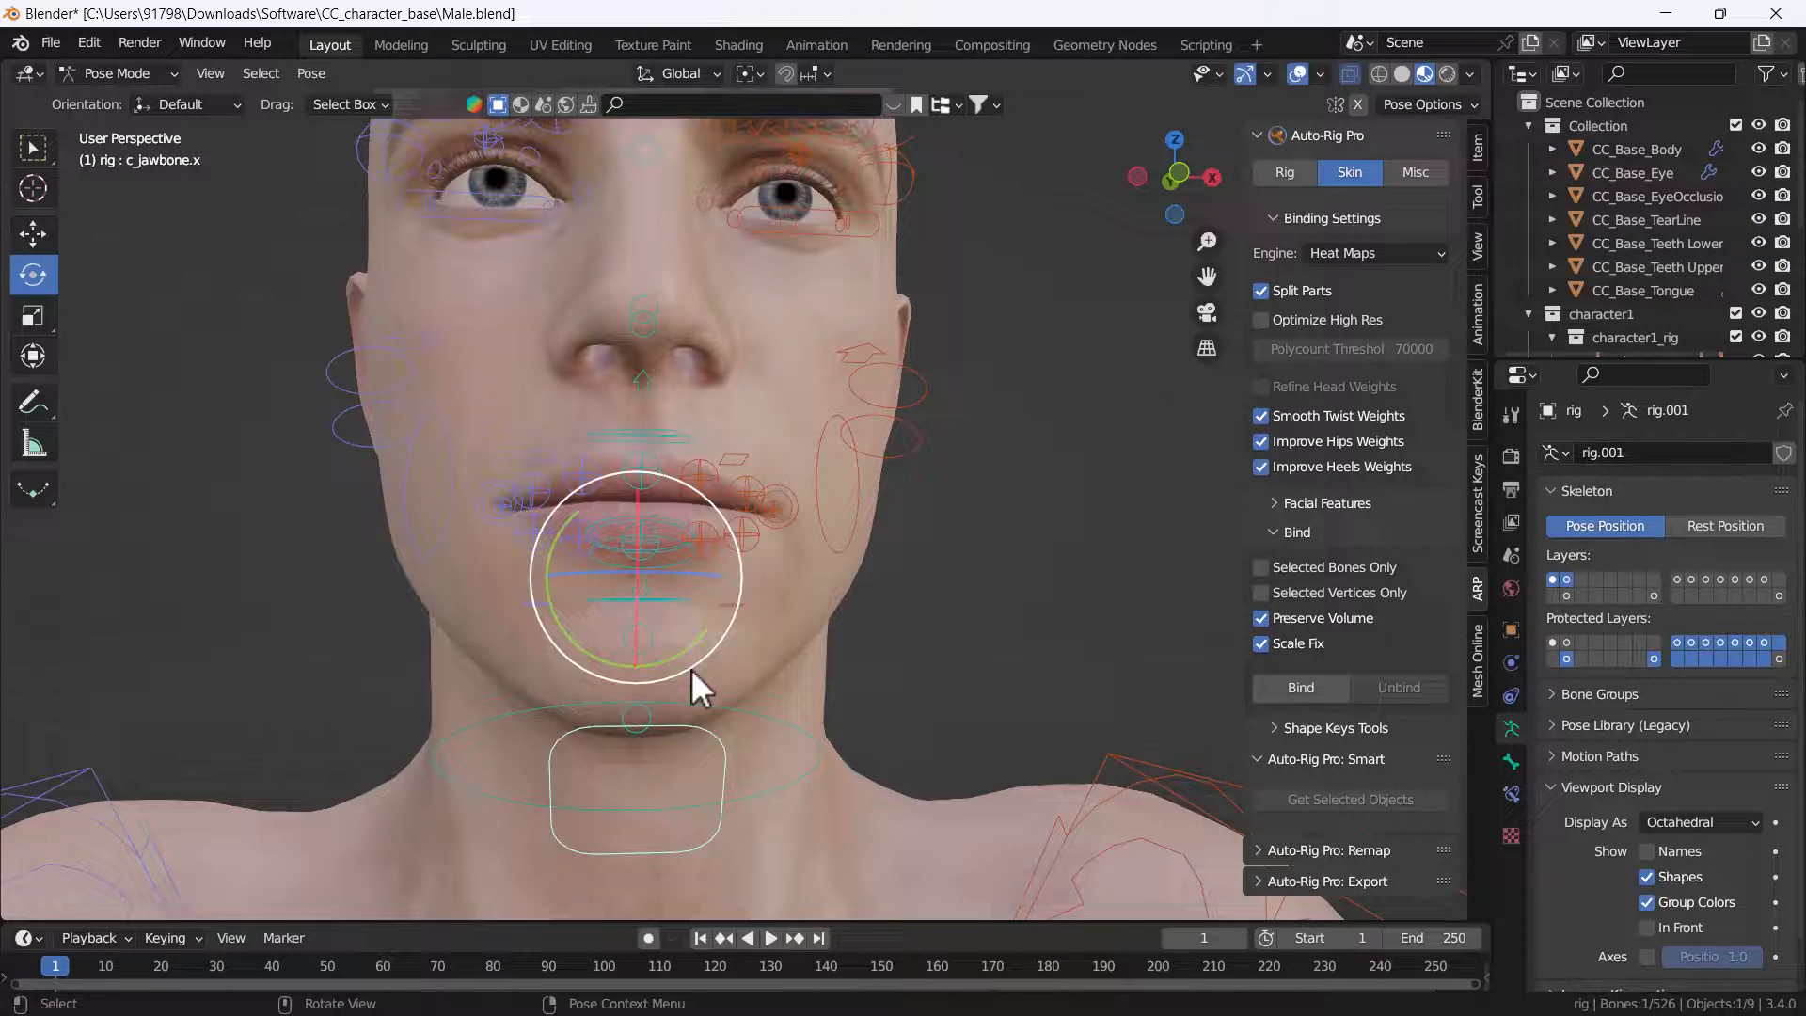
{"action": "left_click", "coordinate": [784, 515]}
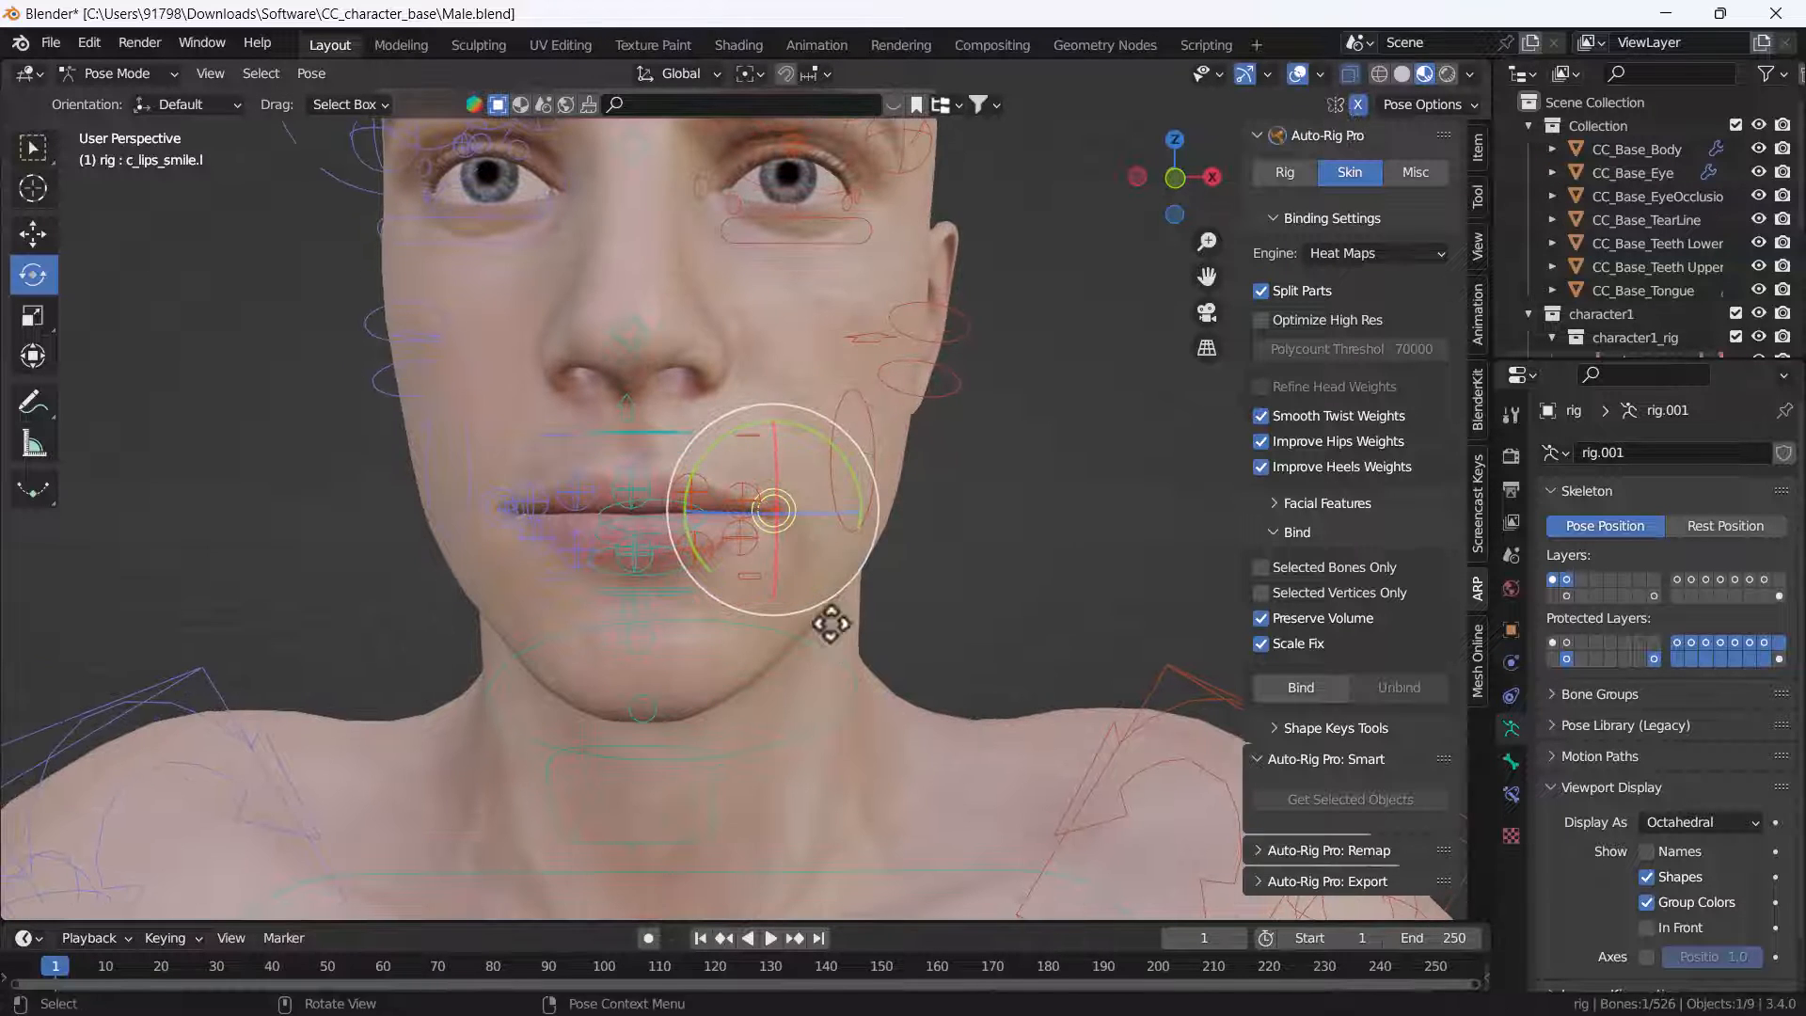
{"action": "key", "text": "g"}
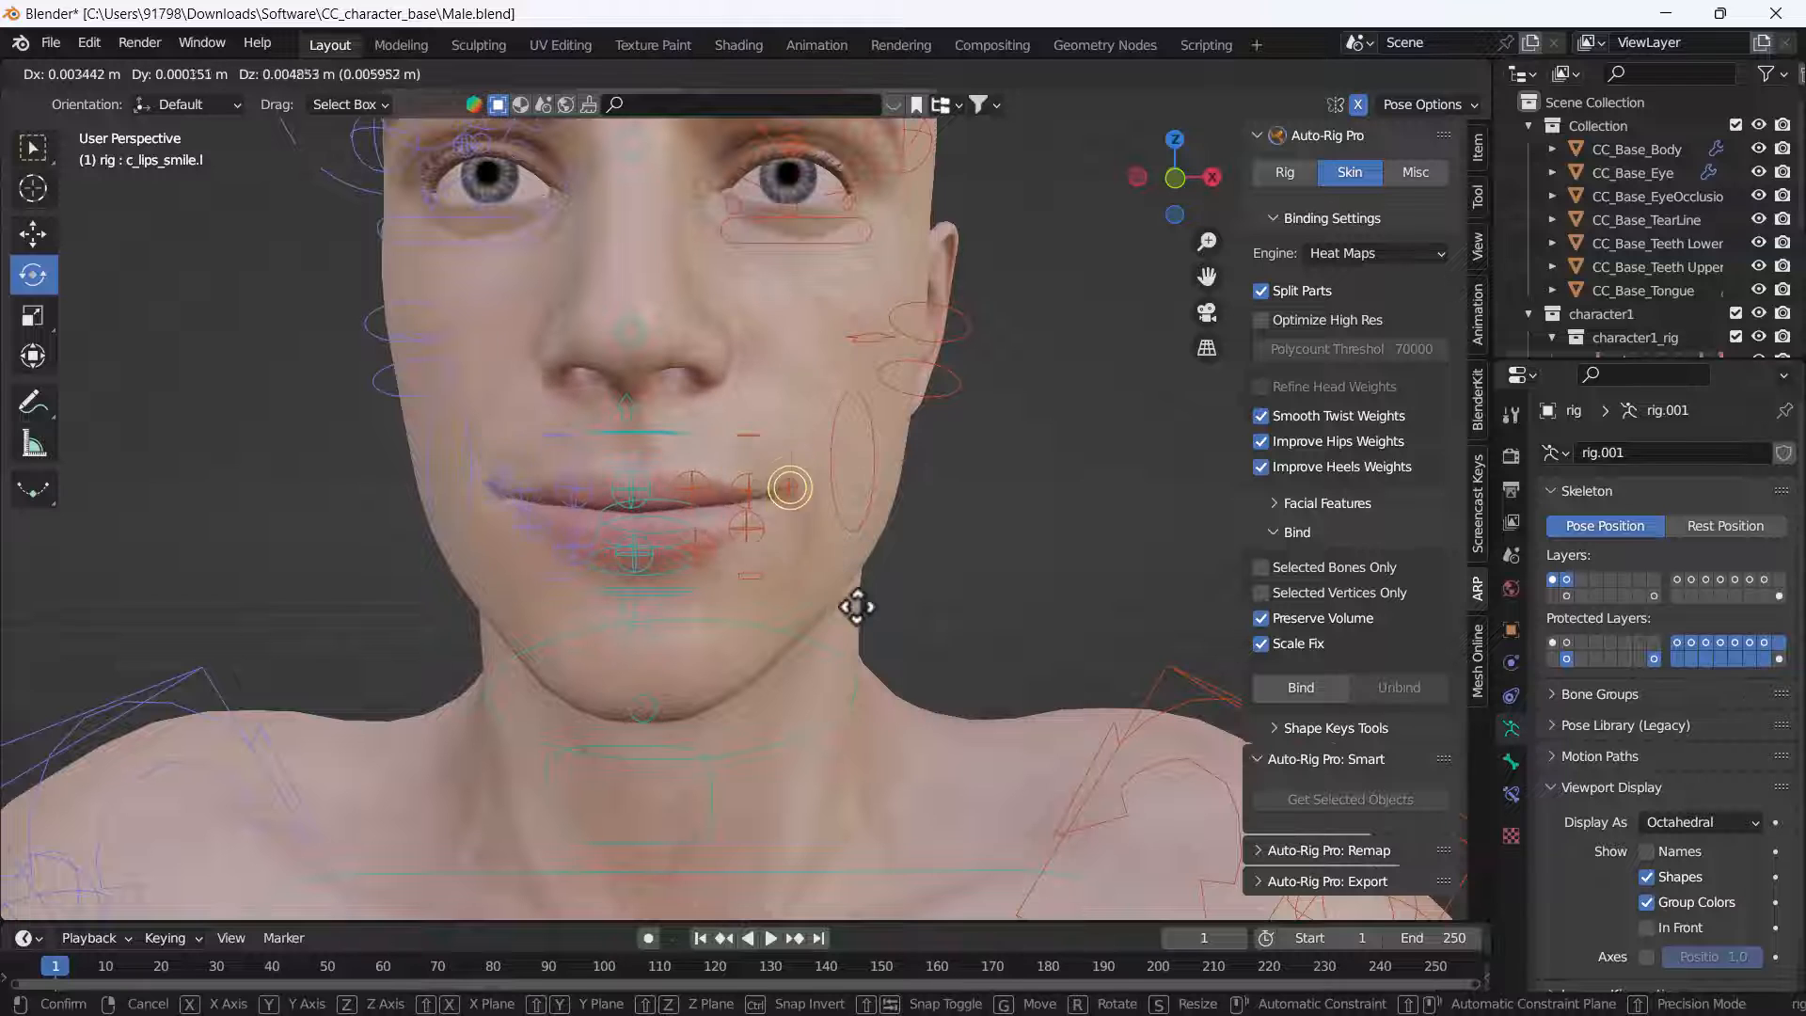
{"action": "key", "text": "Escape"}
Step: Raise the left upper-lip control to part the lips on both sides
{"action": "left_click", "coordinate": [693, 473]}
{"action": "key", "text": "g"}
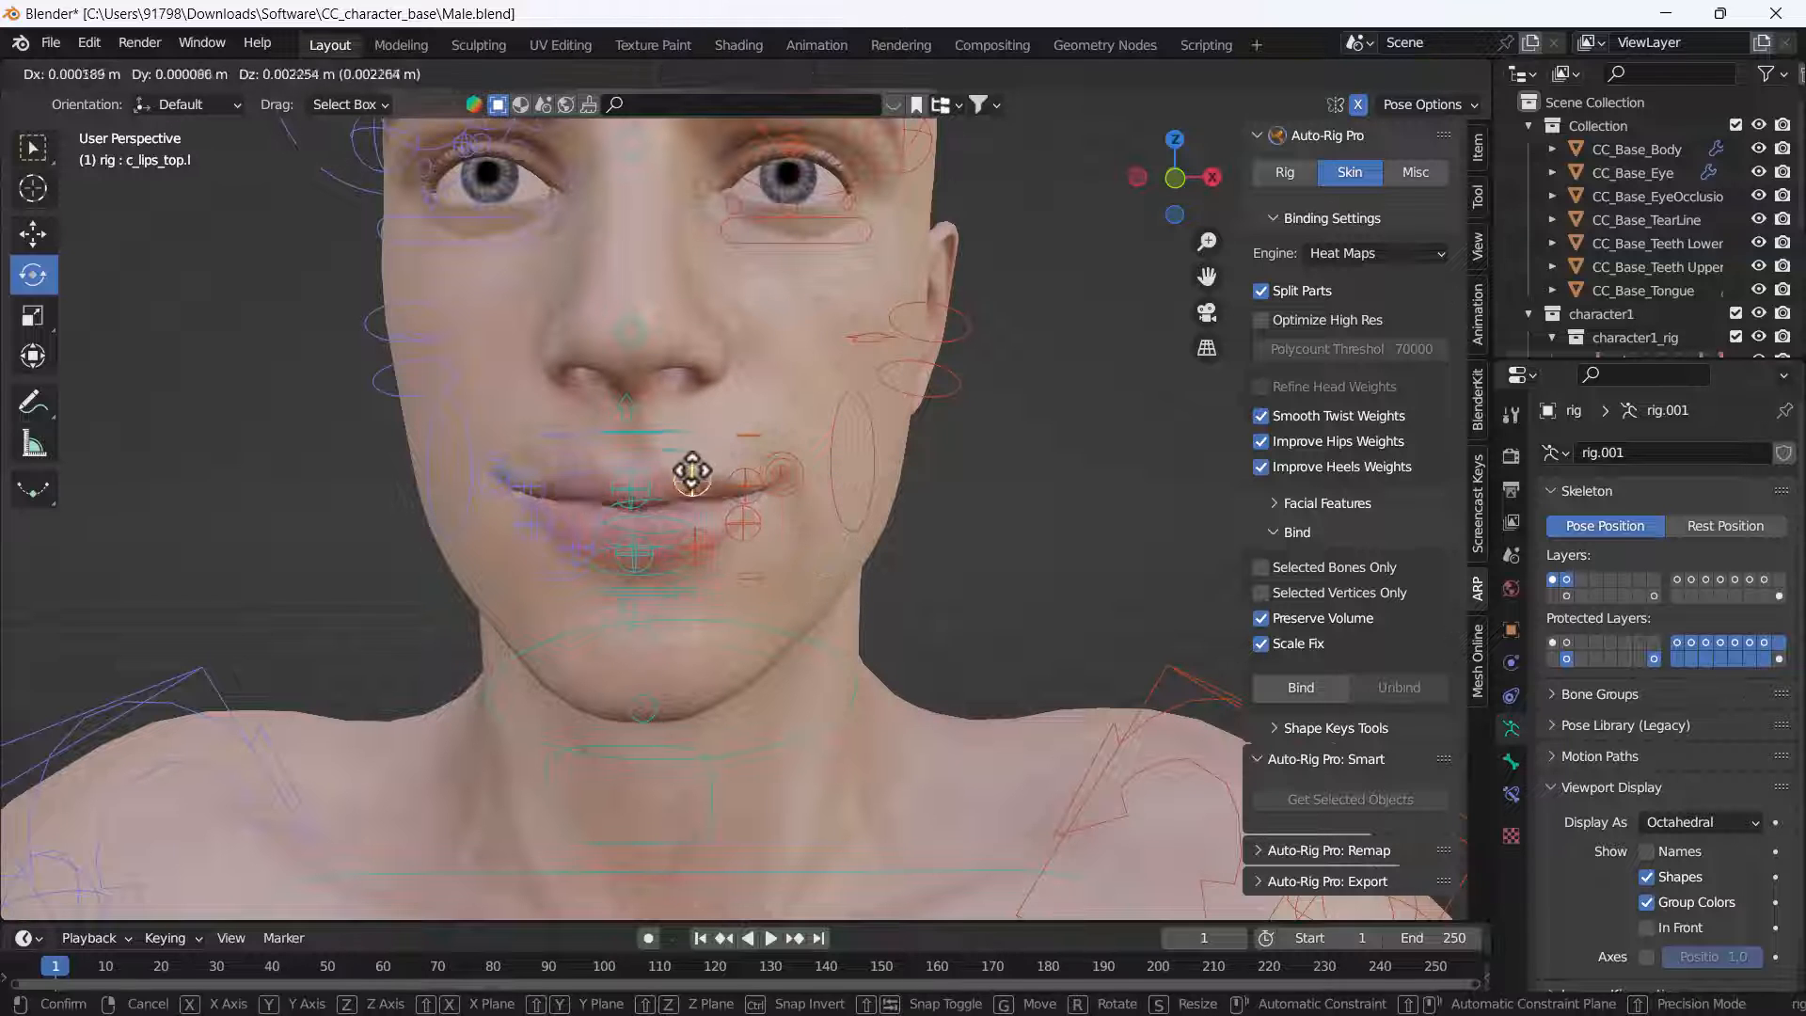
{"action": "left_click", "coordinate": [693, 453]}
{"action": "left_click", "coordinate": [633, 475]}
{"action": "middle_click_drag", "start_coordinate": [633, 477], "coordinate": [602, 576]}
Step: Test the left cheek by scaling its inflate control and moving its smile control, cancelling both changes
{"action": "left_click", "coordinate": [880, 517]}
{"action": "middle_click_drag", "start_coordinate": [899, 532], "coordinate": [1006, 522]}
{"action": "key", "text": "s"}
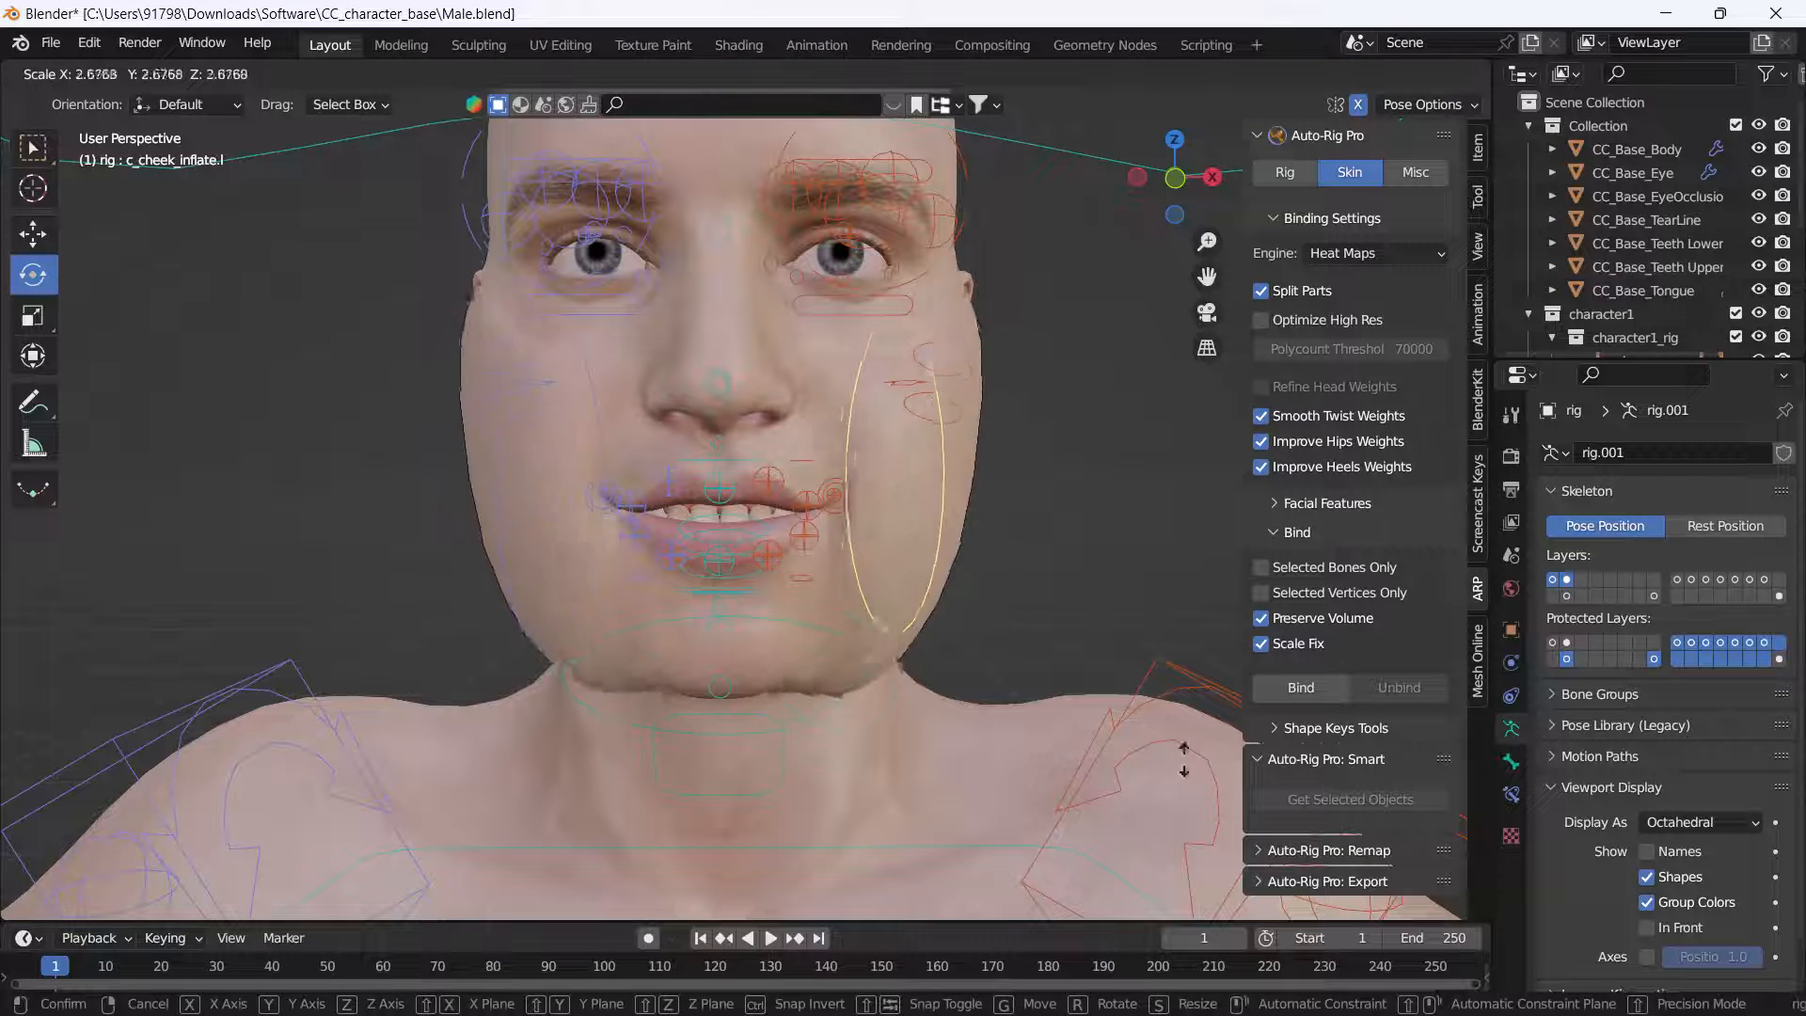
{"action": "left_click", "coordinate": [945, 415]}
{"action": "left_click", "coordinate": [917, 376]}
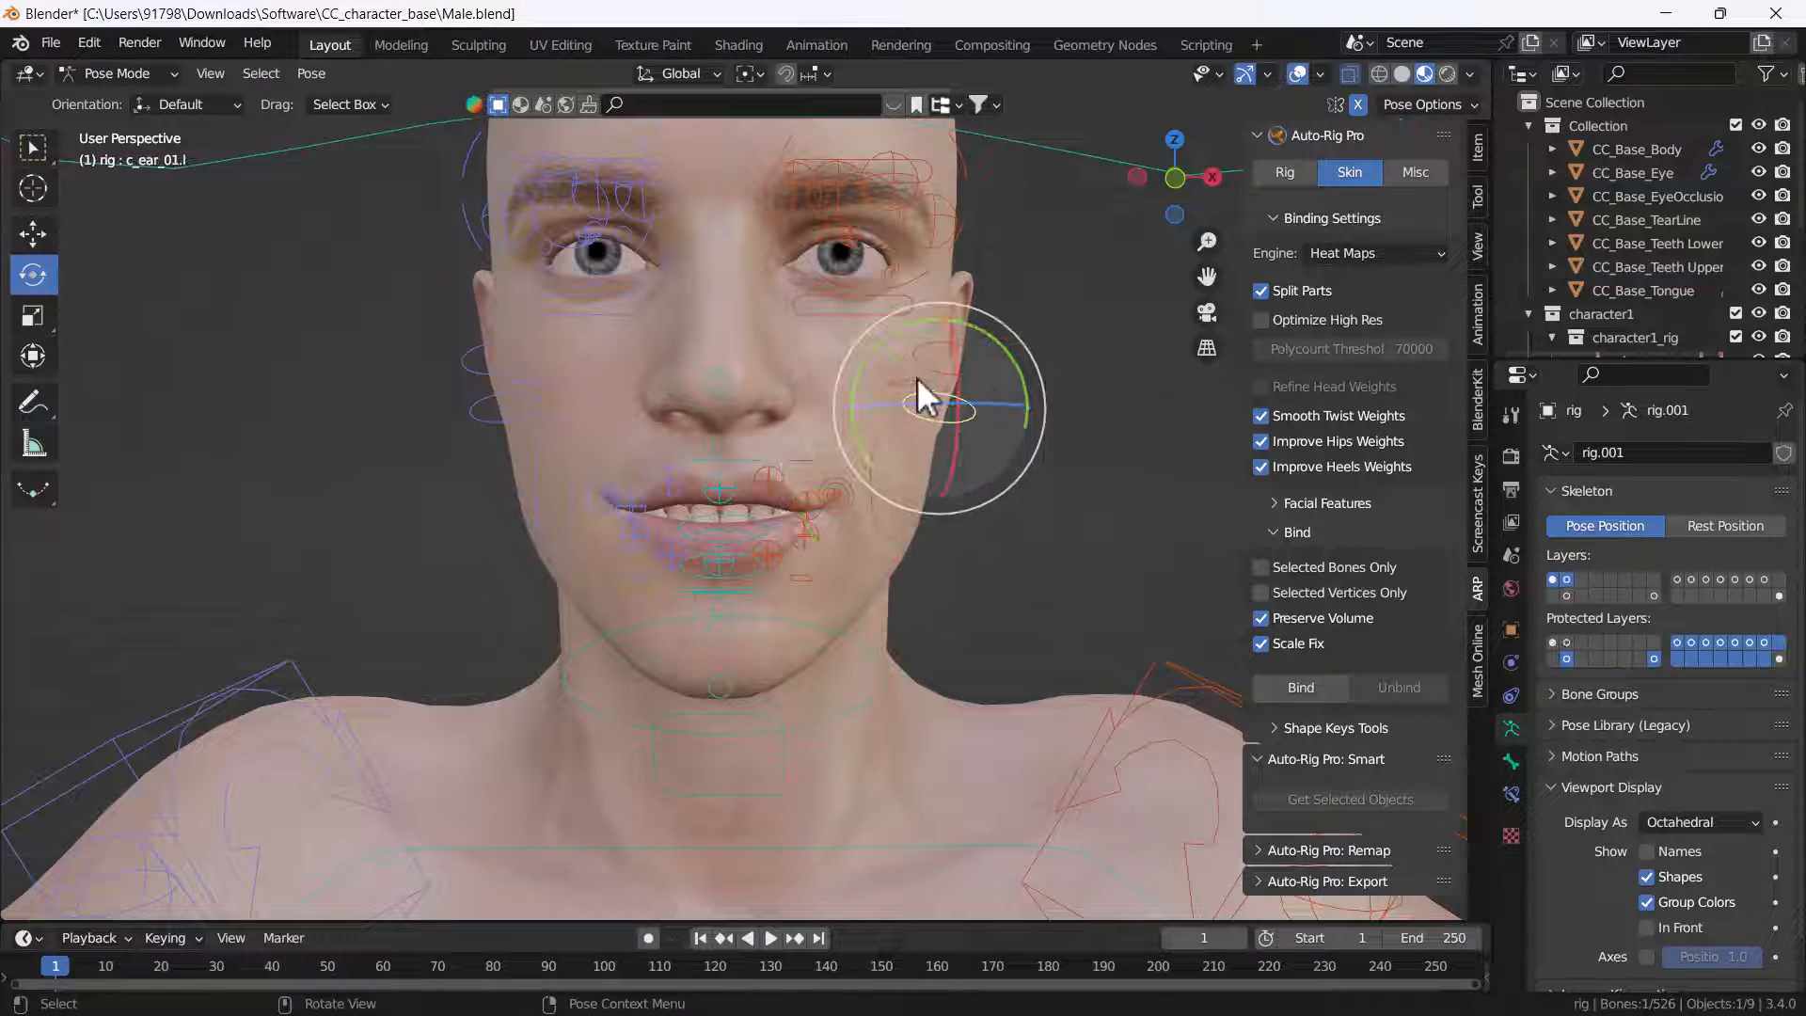
{"action": "key", "text": "g"}
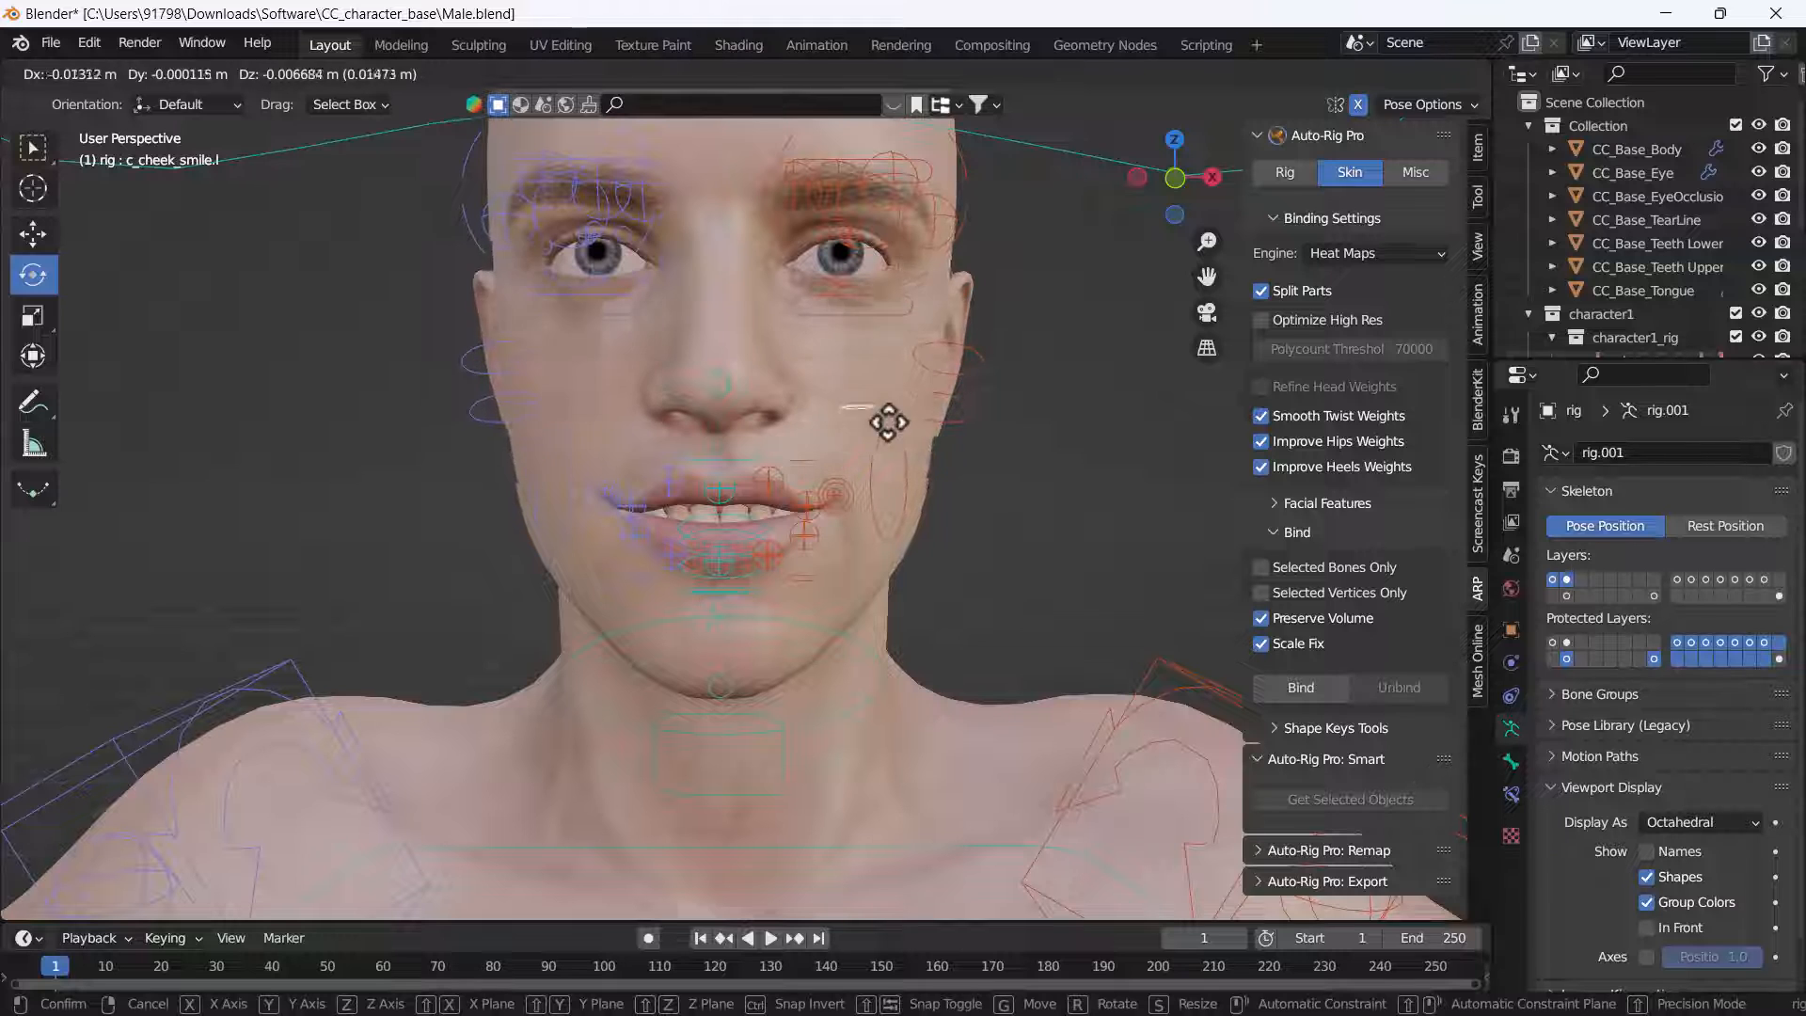
{"action": "right_click", "coordinate": [929, 415]}
Step: Test the upper-lip roll and nose controls by moving each one, then cancel the moves
{"action": "key", "text": "g"}
{"action": "right_click", "coordinate": [722, 442]}
{"action": "left_click", "coordinate": [730, 395]}
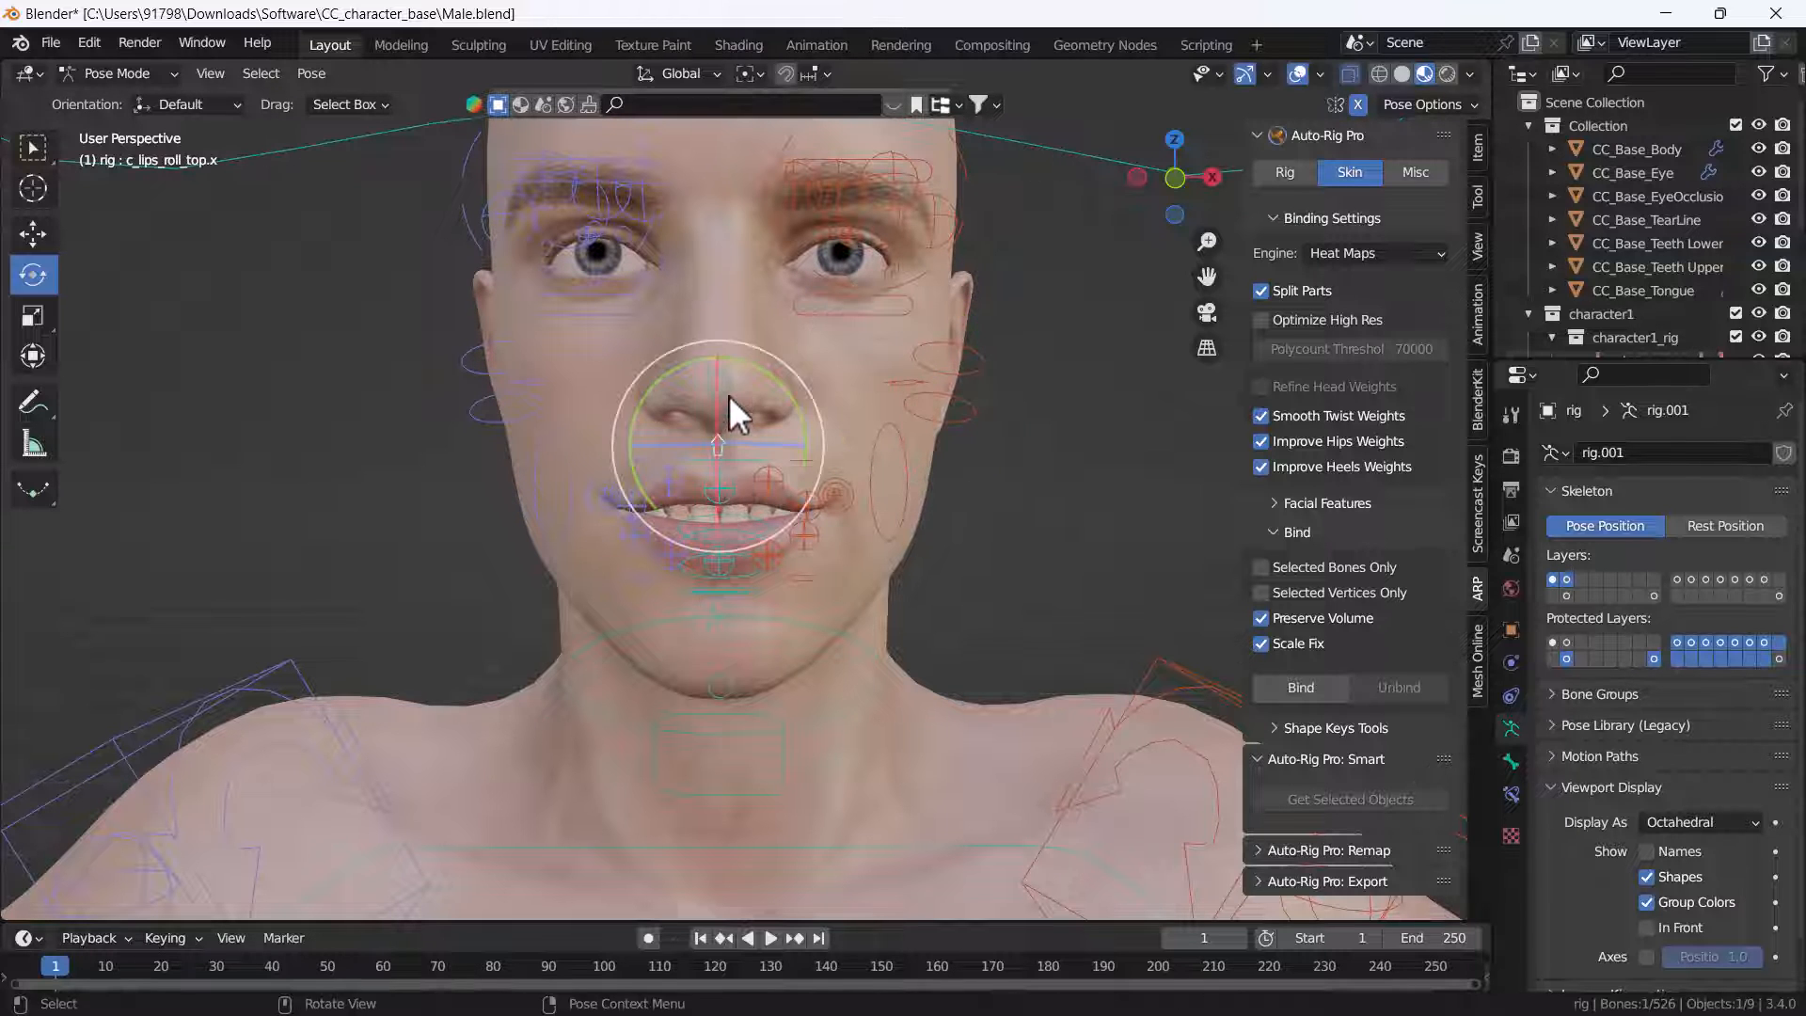
{"action": "key", "text": "g"}
{"action": "right_click", "coordinate": [691, 418]}
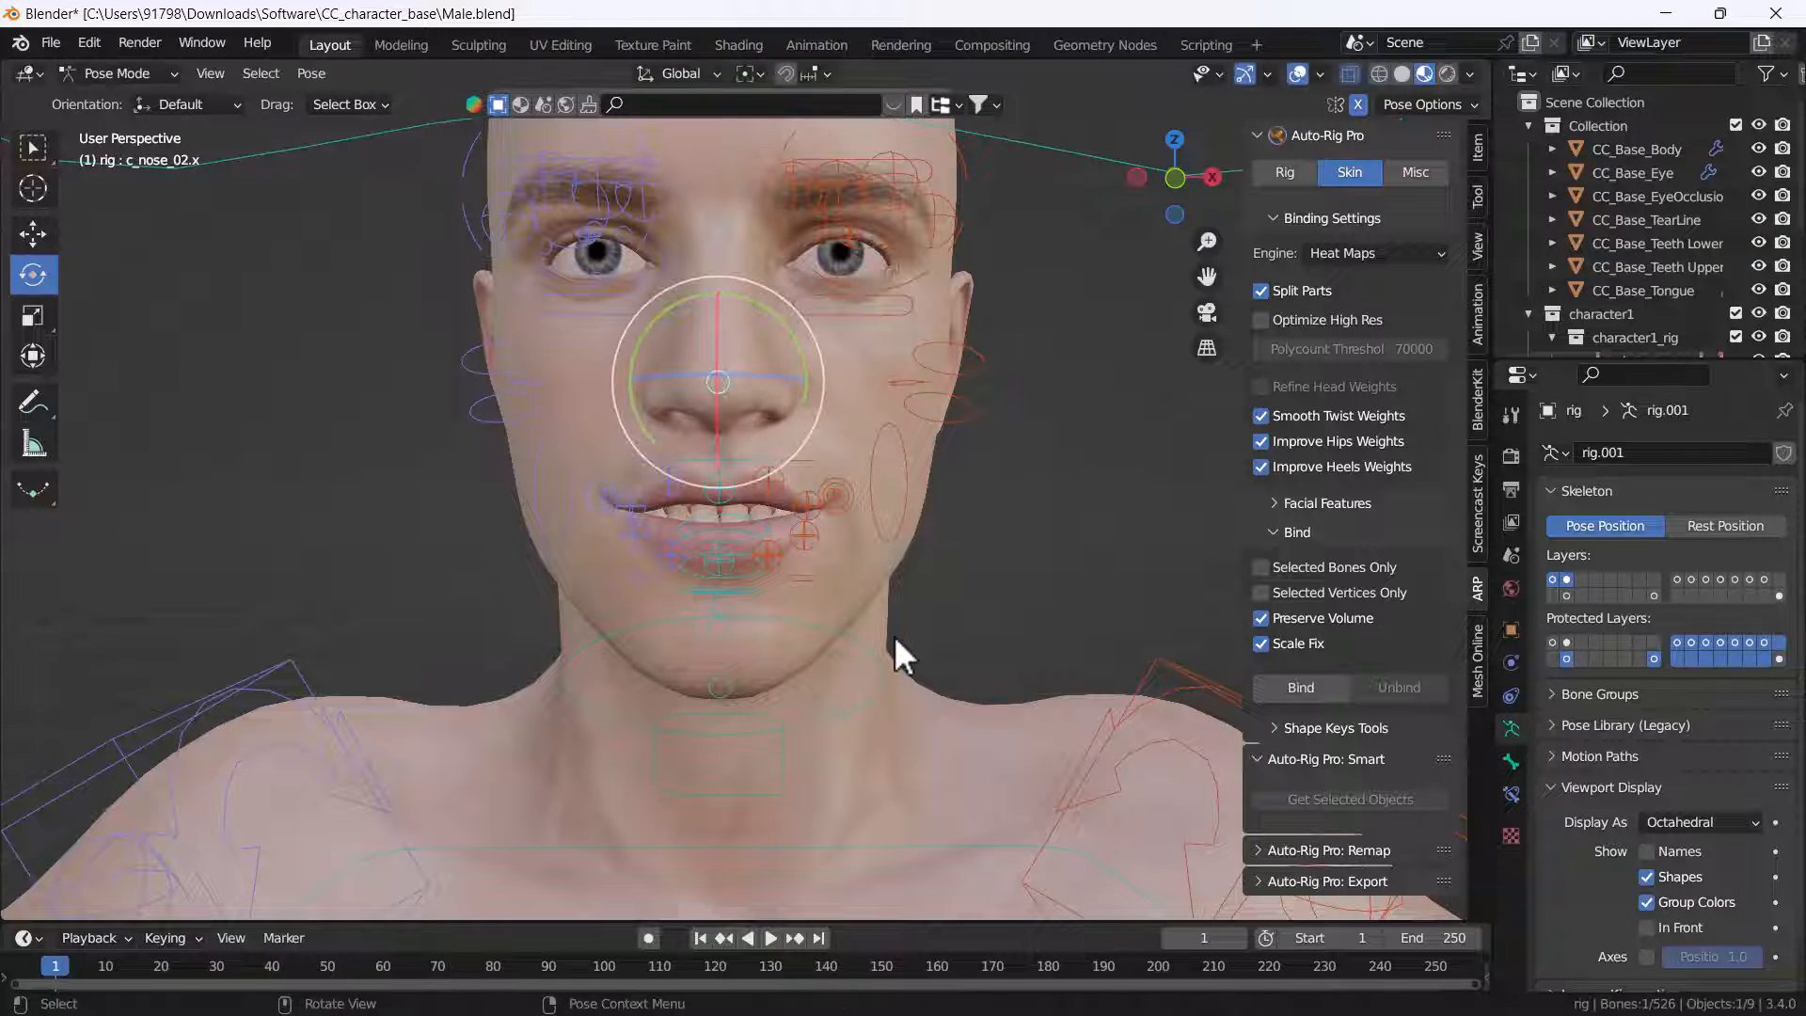
Step: Undo the recent facial edits back to the raised lip-corner smile pose
{"action": "key", "text": "ctrl+z"}
{"action": "key", "text": "ctrl+z"}
{"action": "key", "text": "ctrl+z"}
{"action": "key", "text": "ctrl+z"}
{"action": "key", "text": "ctrl+z"}
{"action": "key", "text": "ctrl+z"}
{"action": "key", "text": "ctrl+z"}
{"action": "key", "text": "ctrl+z"}
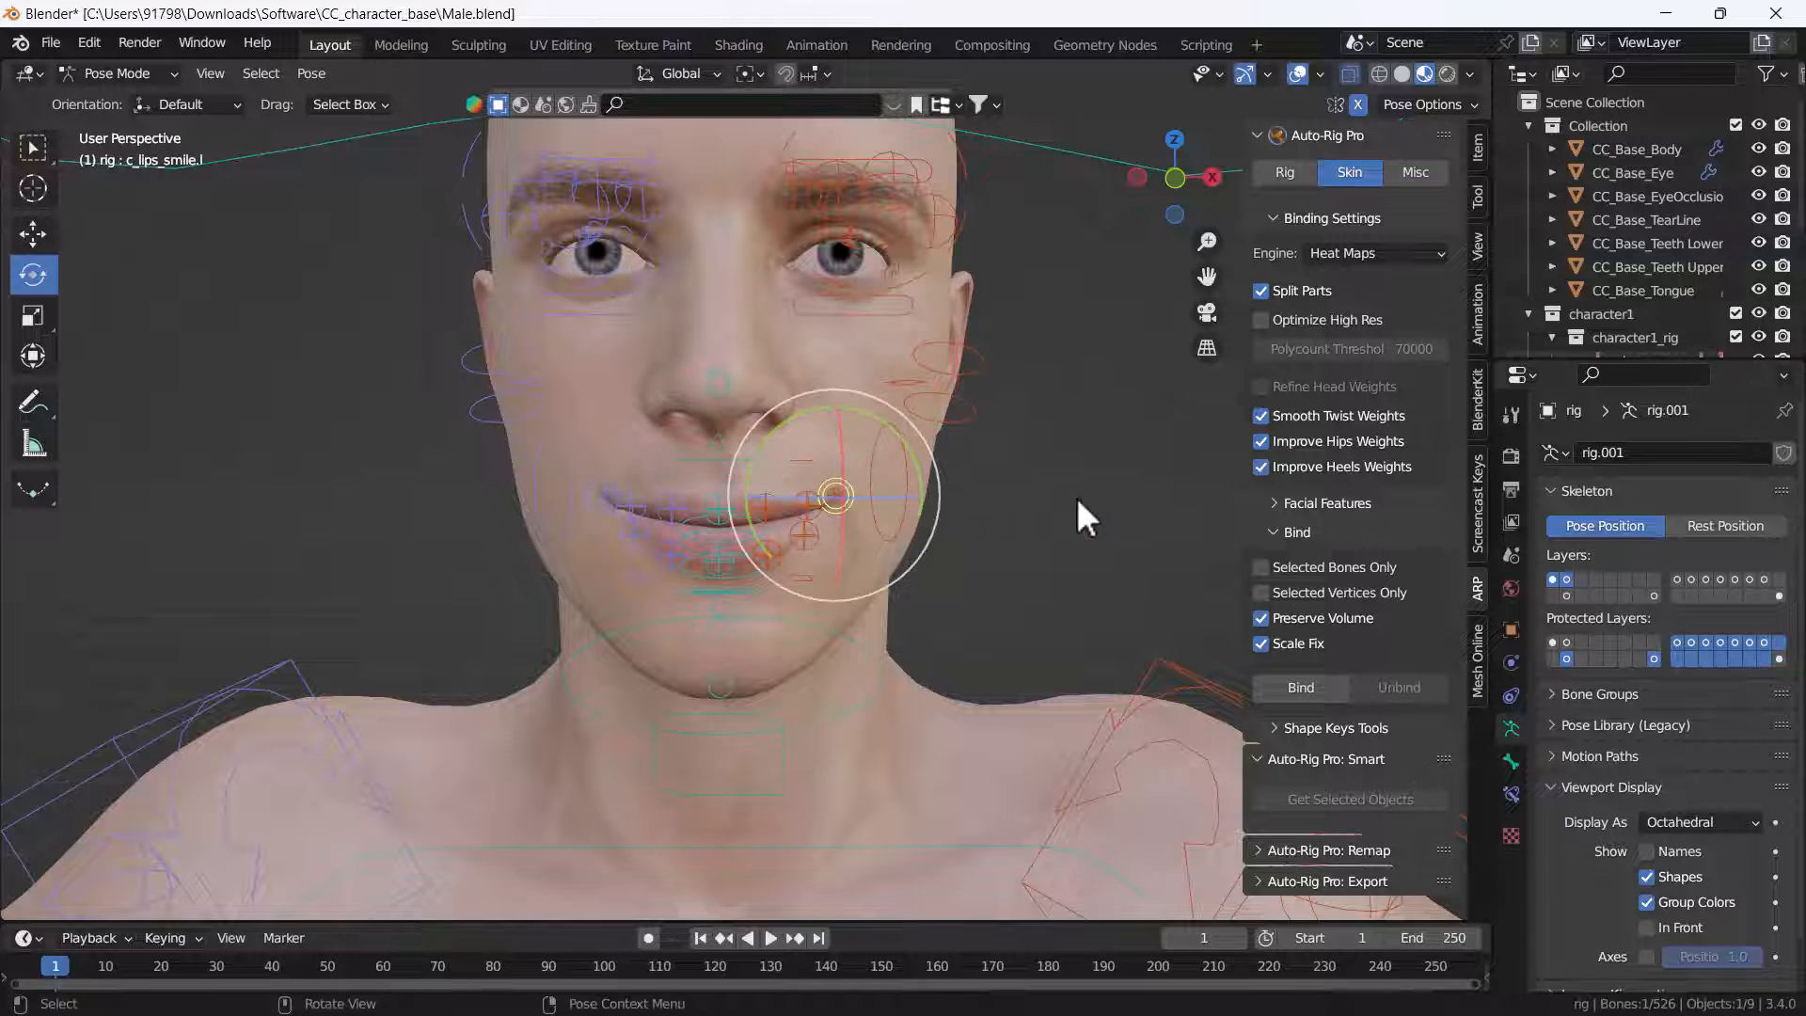
Step: Test pulling the left lip-corner smile control downward, then cancel the move
{"action": "scroll", "coordinate": [753, 536], "scroll_direction": "up", "scroll_amount": 1}
{"action": "key", "text": "g"}
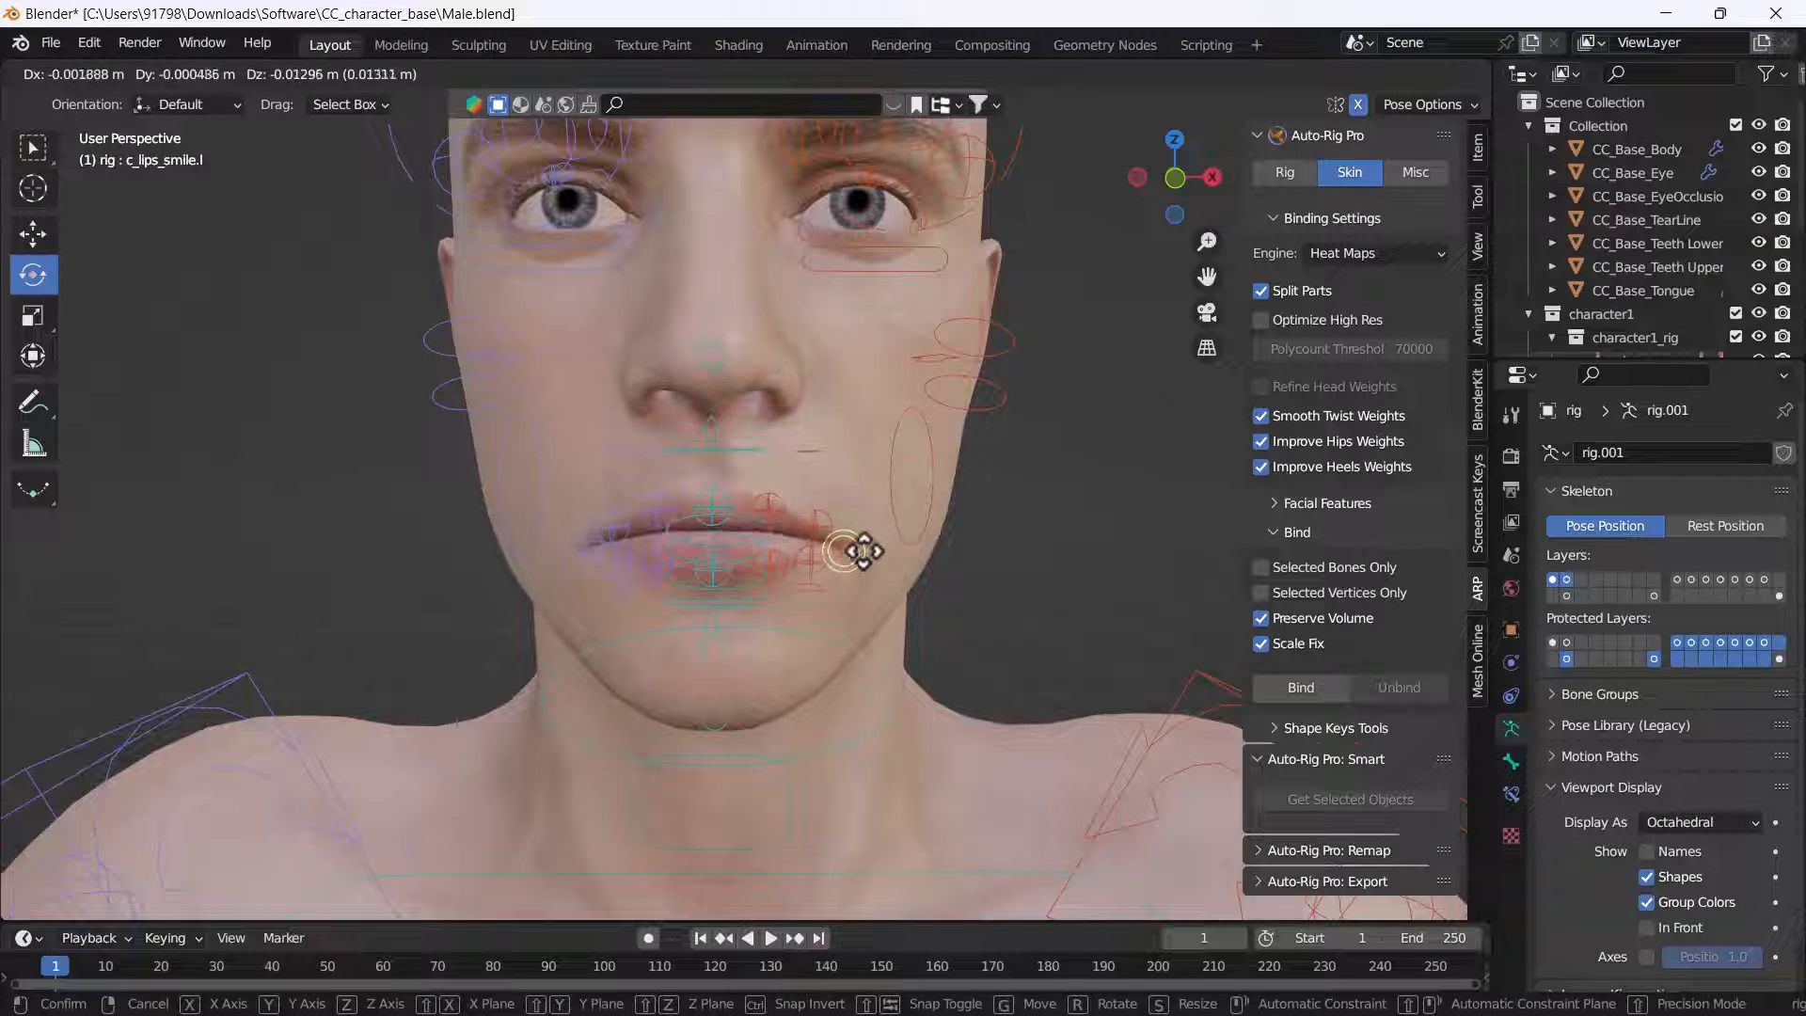
{"action": "right_click", "coordinate": [859, 575]}
Step: Test the chin and left lower-teeth controls by moving each downward, then cancel both moves
{"action": "middle_click_drag", "start_coordinate": [860, 589], "coordinate": [794, 505]}
{"action": "left_click", "coordinate": [760, 621]}
{"action": "middle_click_drag", "start_coordinate": [764, 626], "coordinate": [784, 666]}
{"action": "key", "text": "g"}
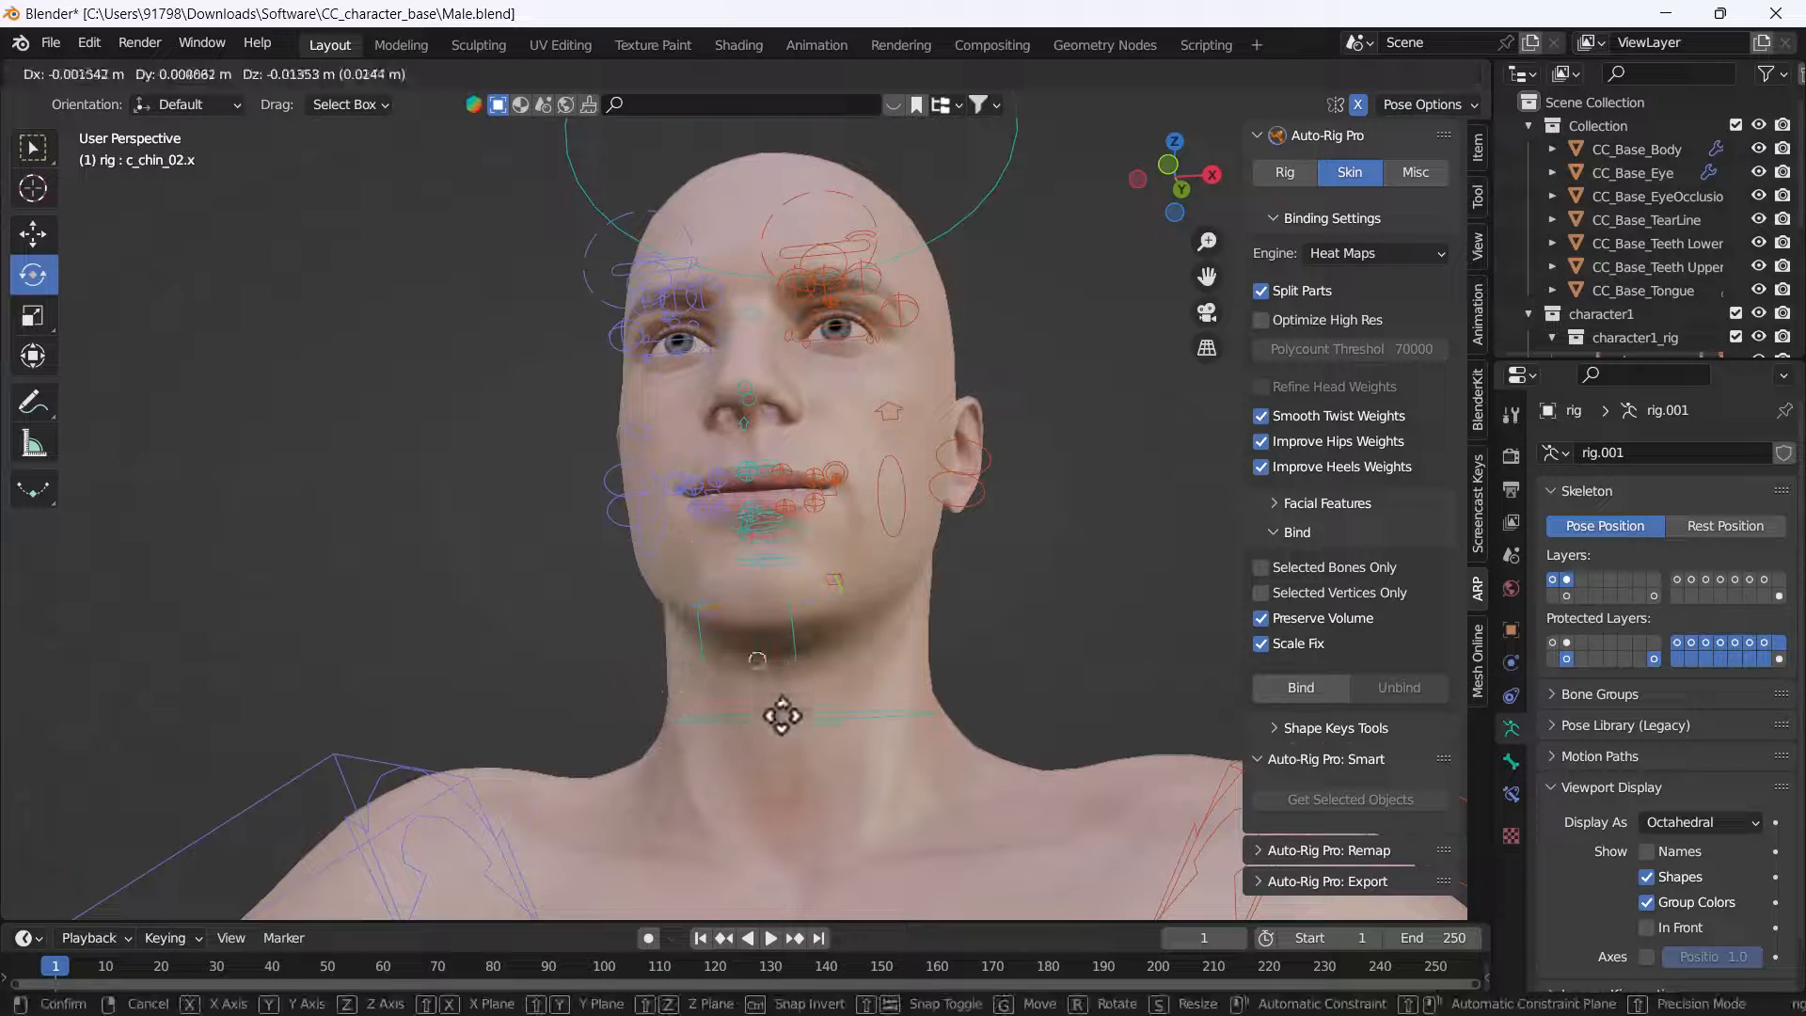
{"action": "right_click", "coordinate": [862, 693]}
{"action": "left_click", "coordinate": [836, 581]}
{"action": "key", "text": "g"}
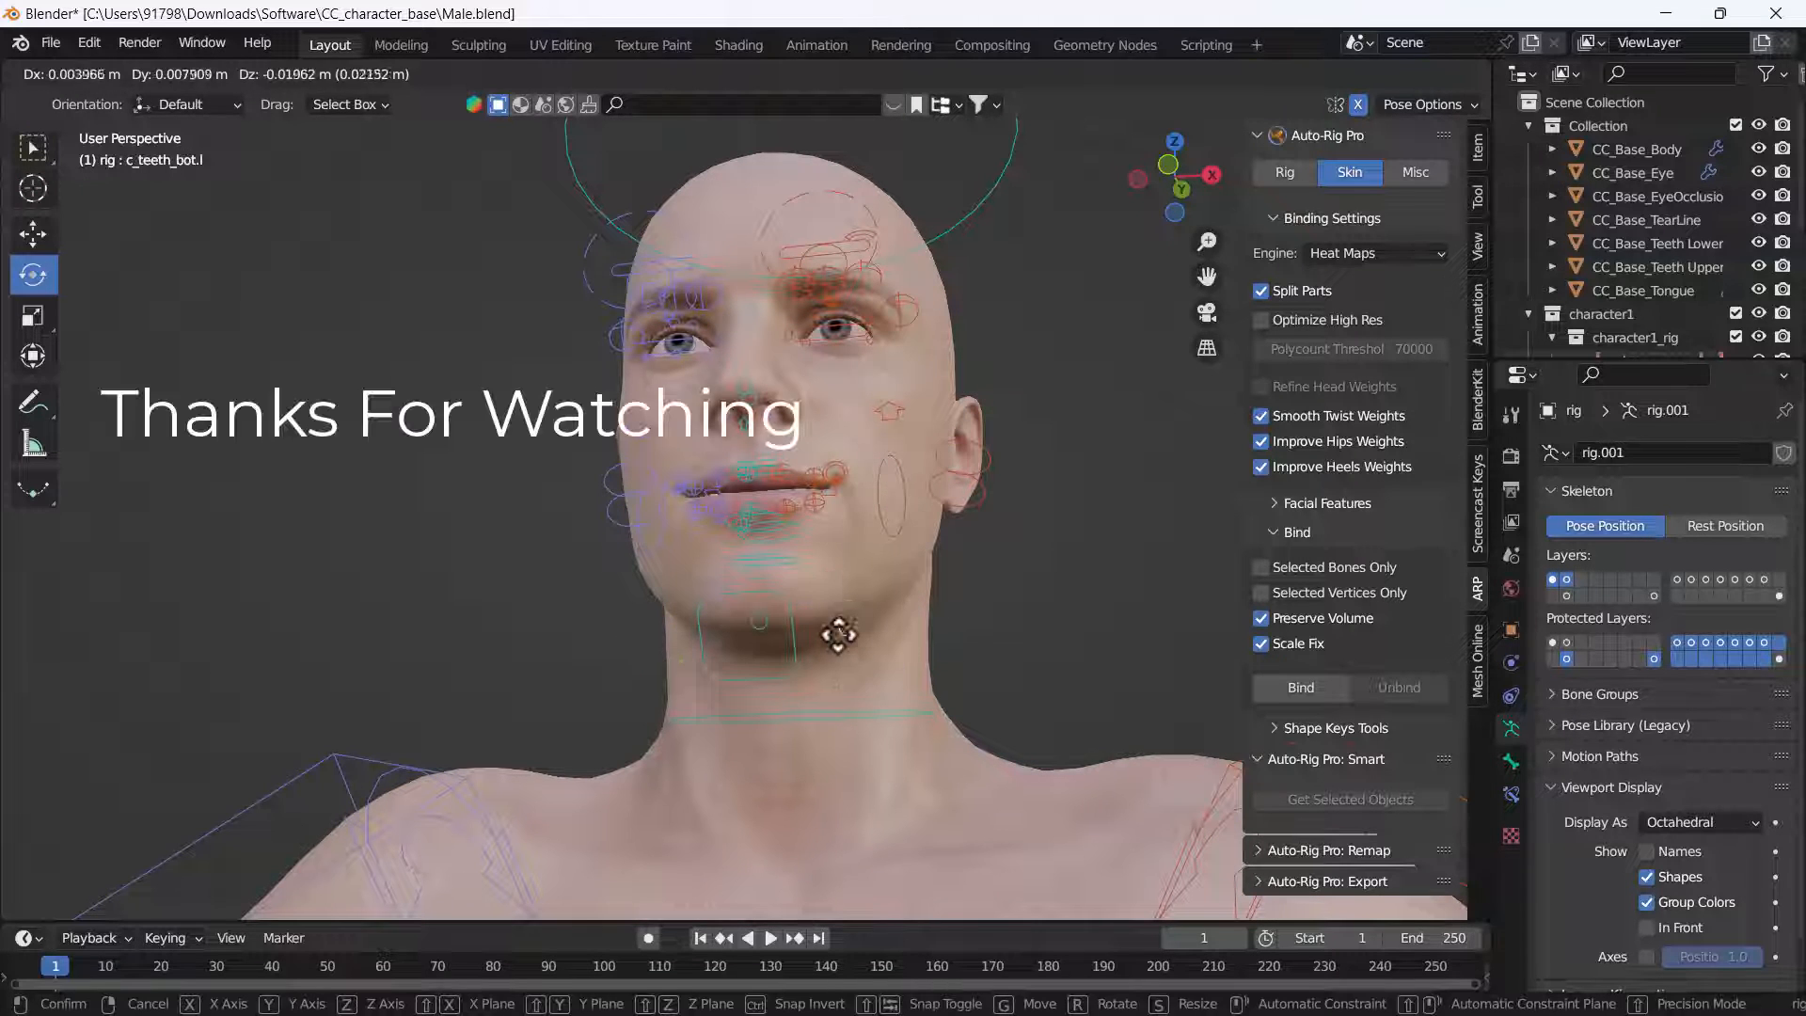
{"action": "right_click", "coordinate": [850, 568]}
Step: Turn off X-axis mirroring and try out the right foot's roll control
{"action": "middle_click_drag", "start_coordinate": [766, 587], "coordinate": [1030, 546]}
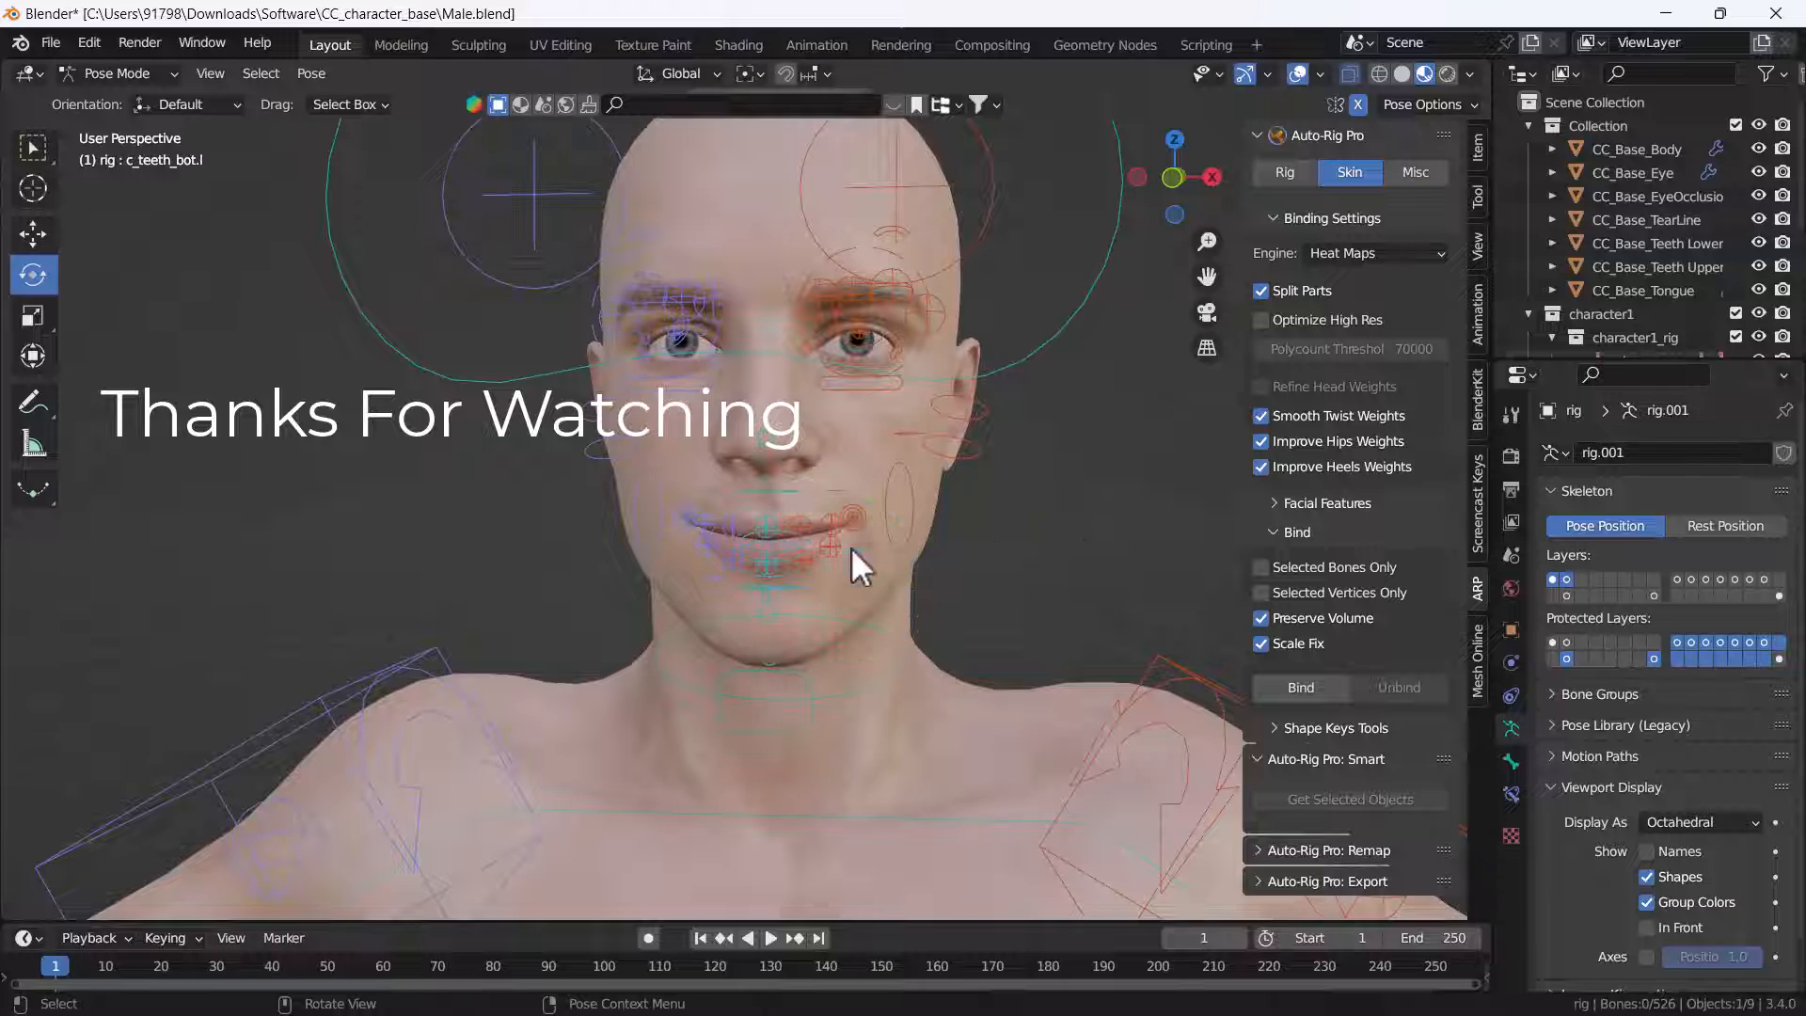
{"action": "scroll", "coordinate": [799, 612], "scroll_direction": "down", "scroll_amount": 5}
{"action": "middle_click_drag", "start_coordinate": [782, 632], "coordinate": [760, 489], "text": "shift"}
{"action": "middle_click_drag", "start_coordinate": [758, 564], "coordinate": [940, 564]}
{"action": "middle_click_drag", "start_coordinate": [833, 607], "coordinate": [743, 729], "text": "shift"}
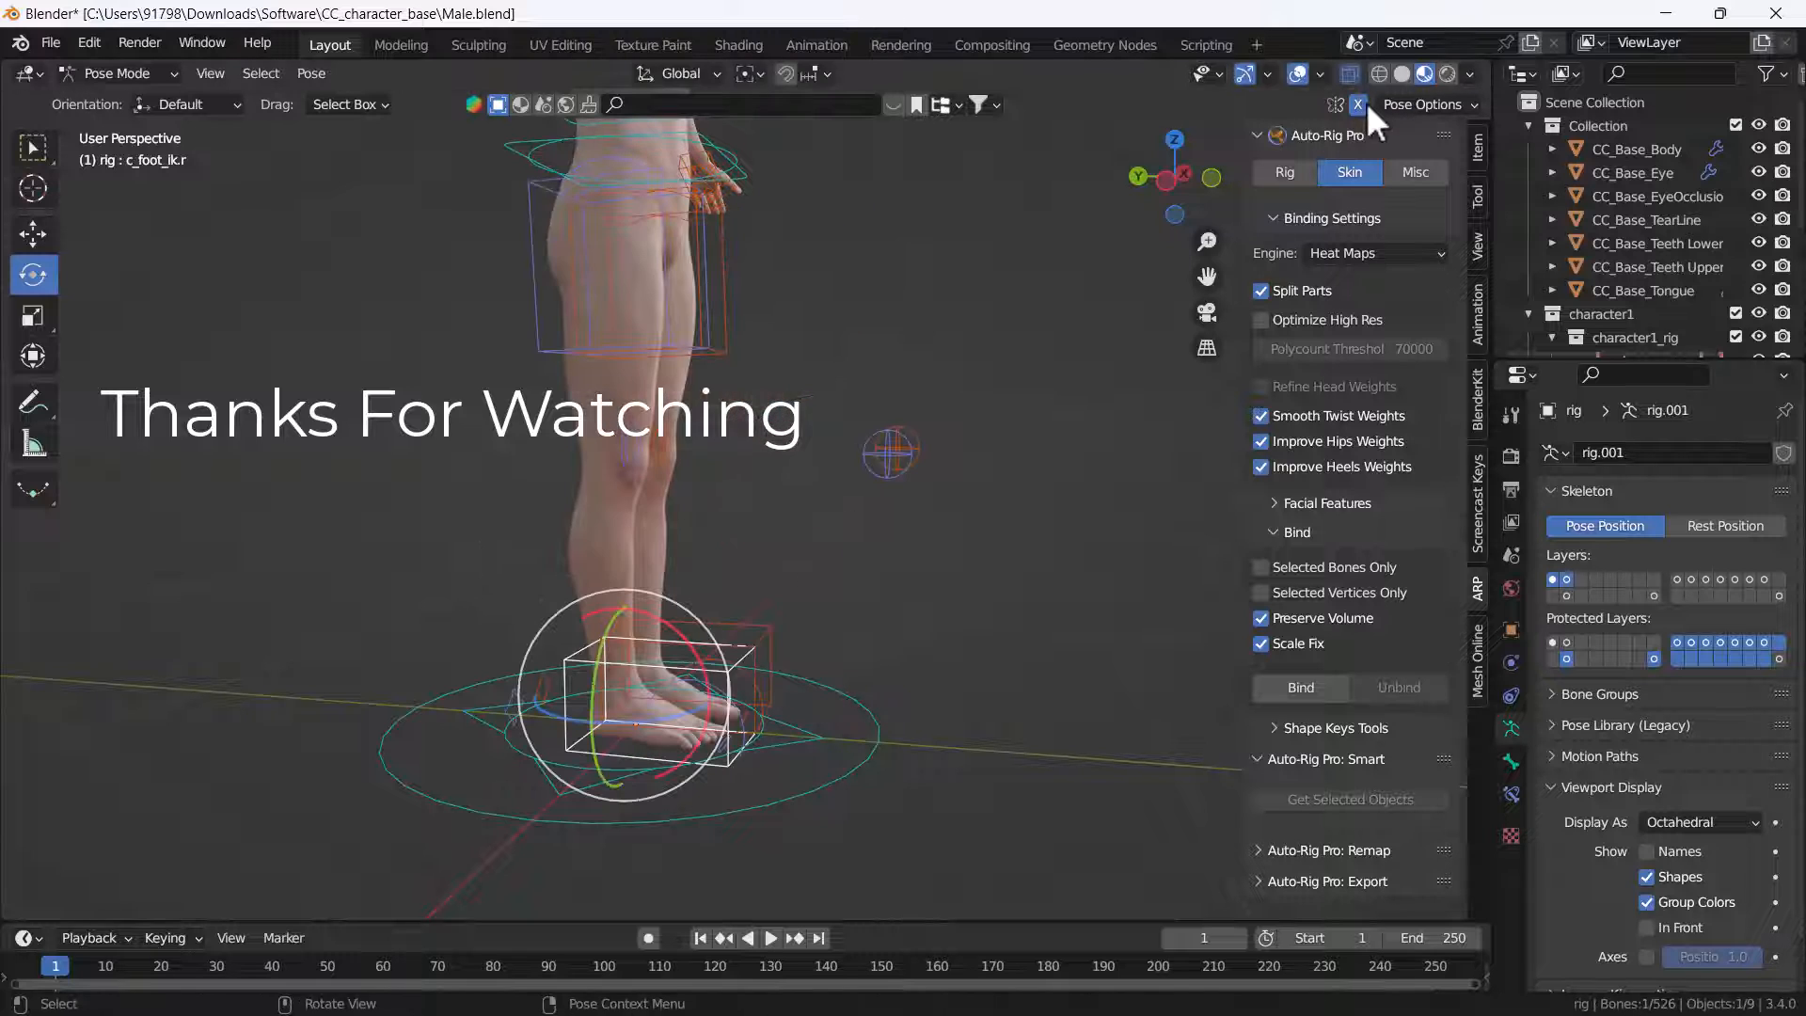
{"action": "left_click_drag", "start_coordinate": [875, 646], "coordinate": [645, 645]}
{"action": "right_click", "coordinate": [645, 646]}
{"action": "left_click_drag", "start_coordinate": [523, 681], "coordinate": [1048, 624]}
{"action": "right_click", "coordinate": [576, 754]}
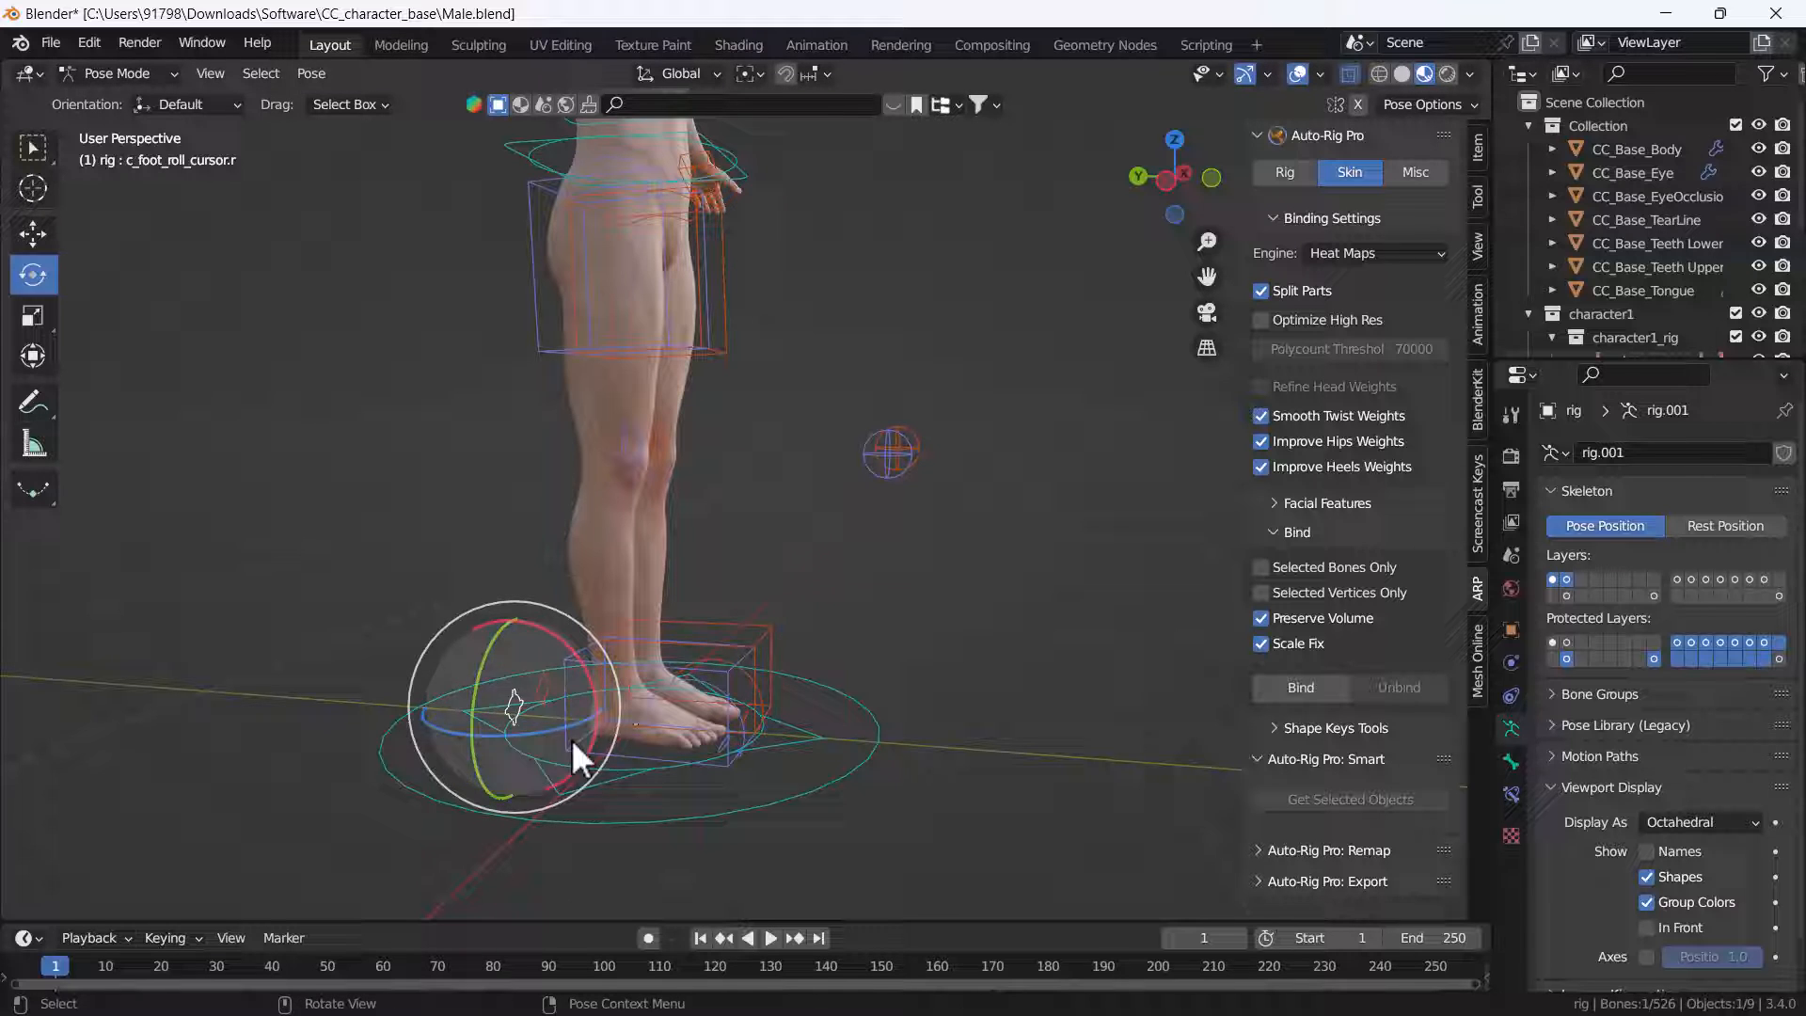
Step: Test the right foot's IK control by moving the leg backward, then cancel the move
{"action": "left_click", "coordinate": [724, 724]}
{"action": "key", "text": "g"}
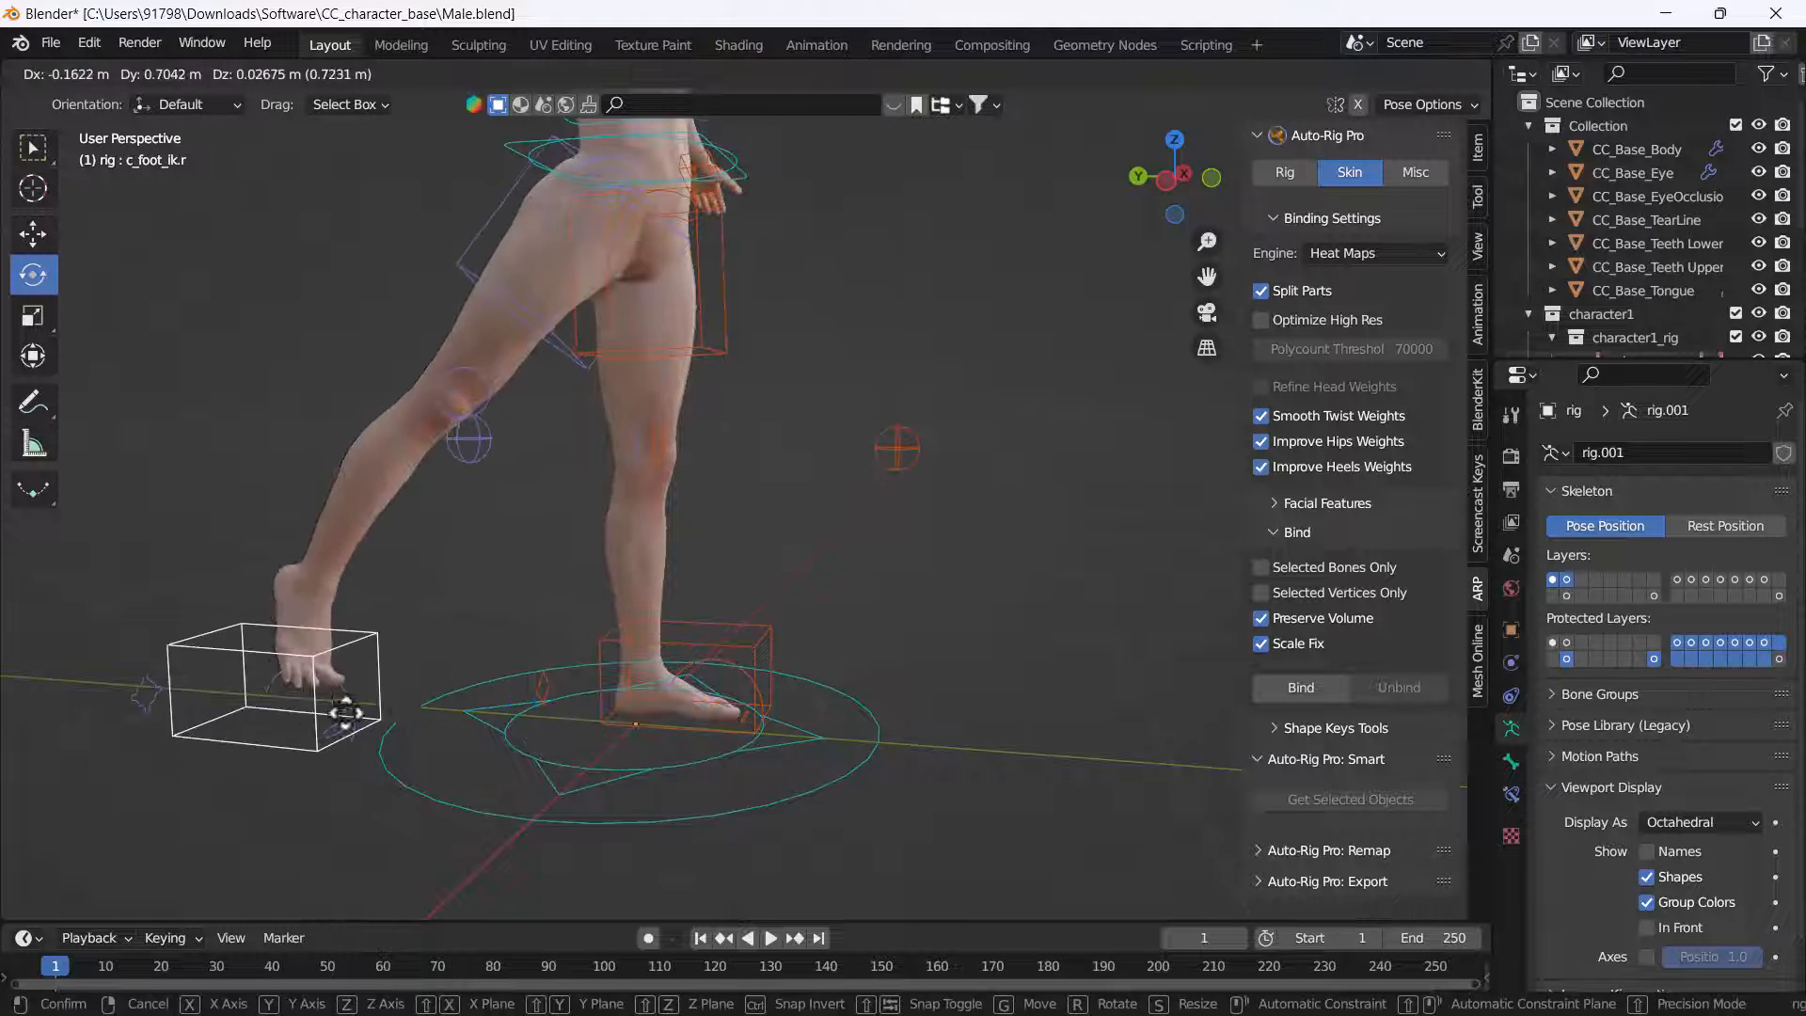
{"action": "right_click", "coordinate": [640, 837]}
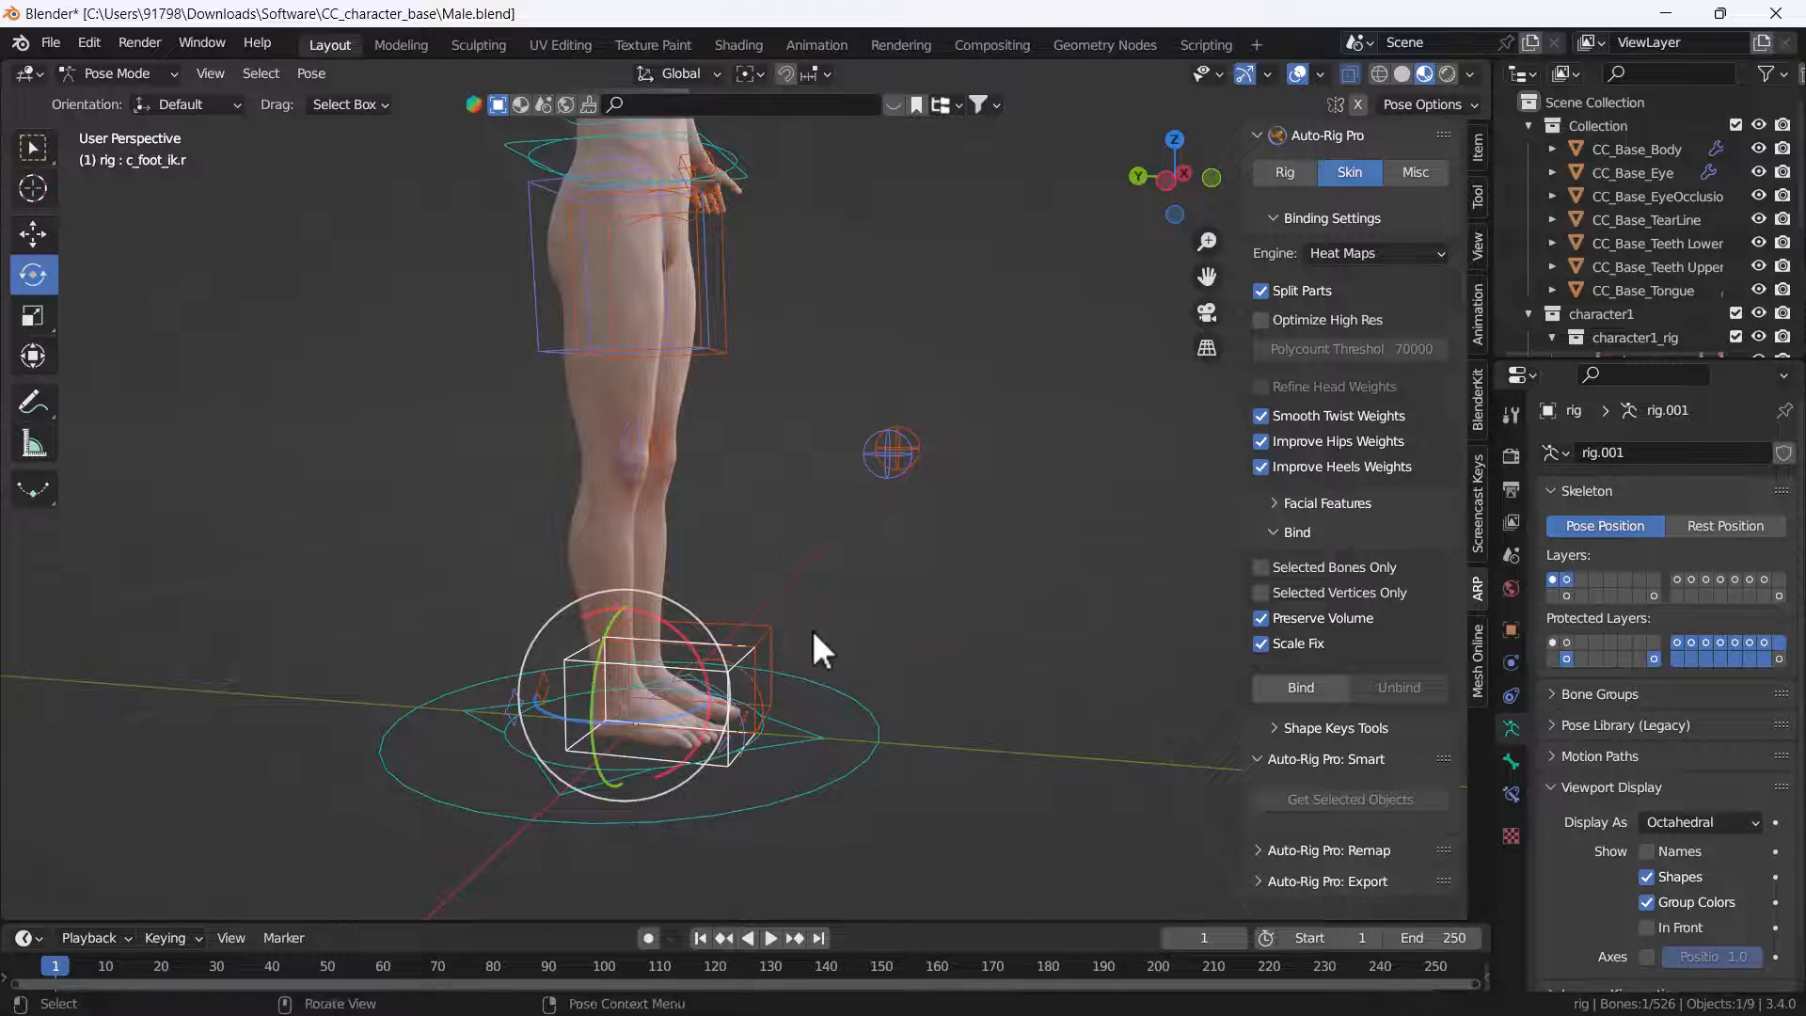
{"action": "middle_click_drag", "start_coordinate": [811, 630], "coordinate": [672, 589]}
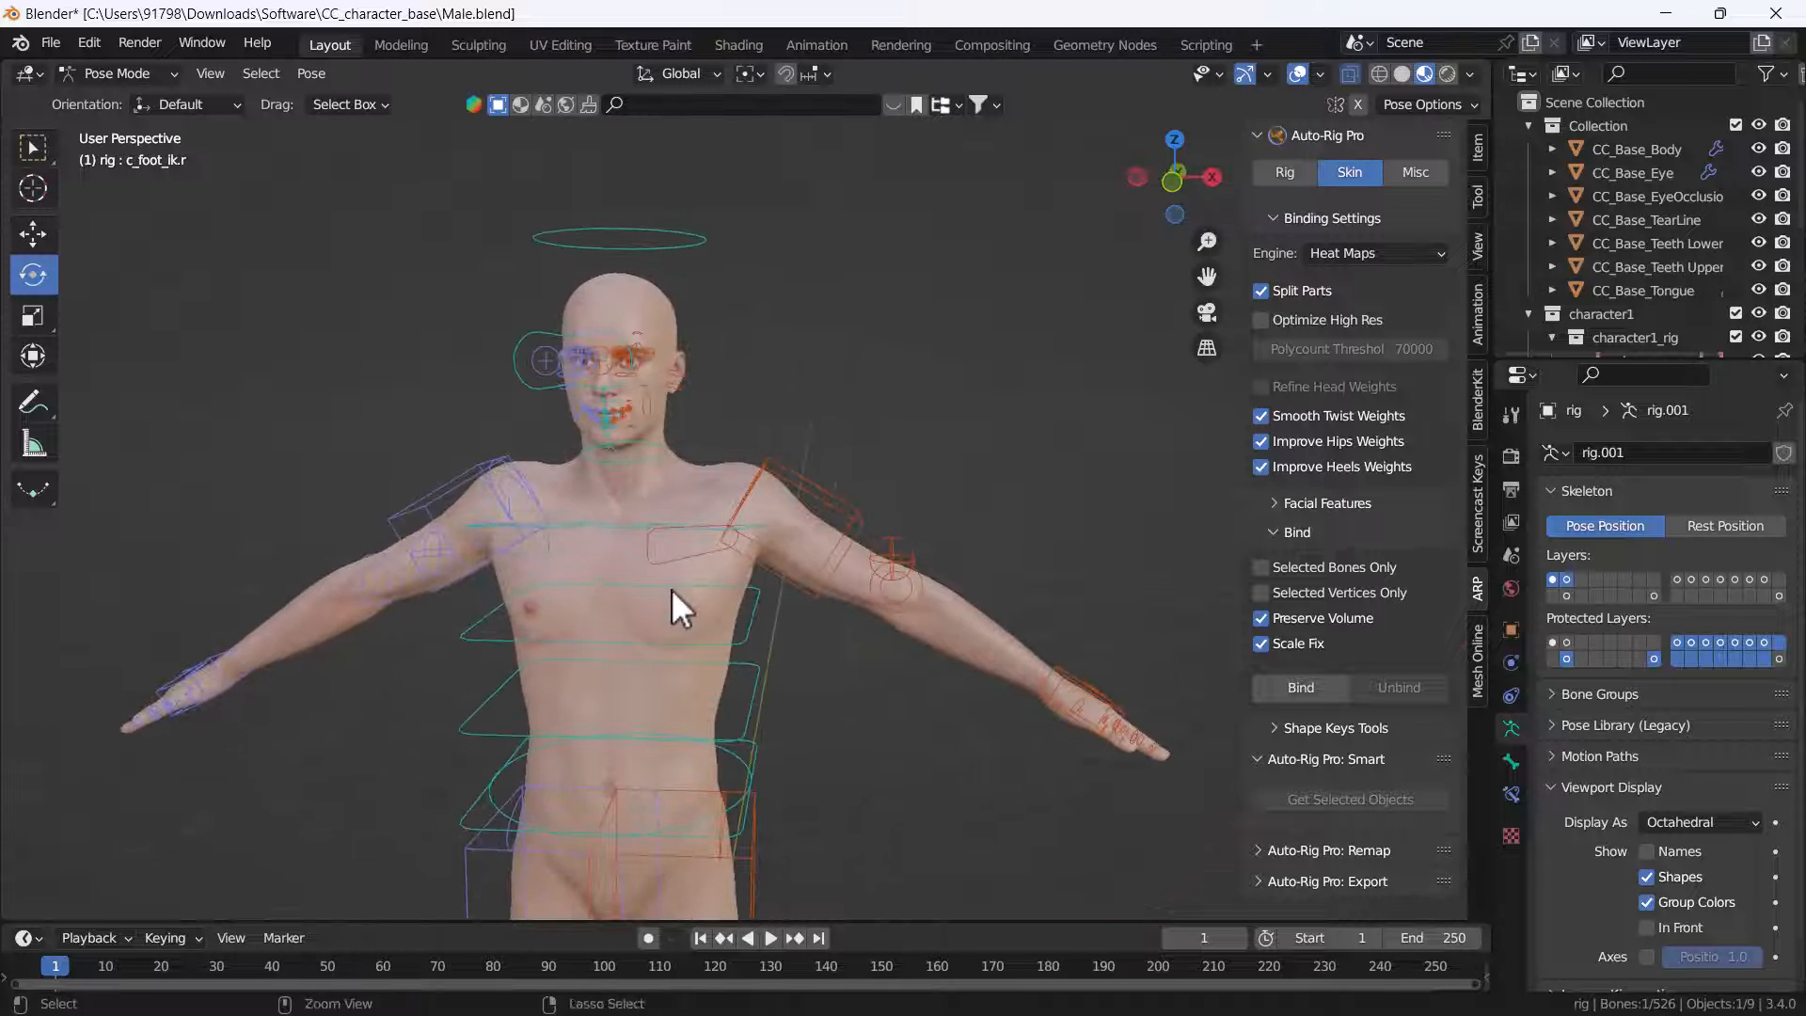